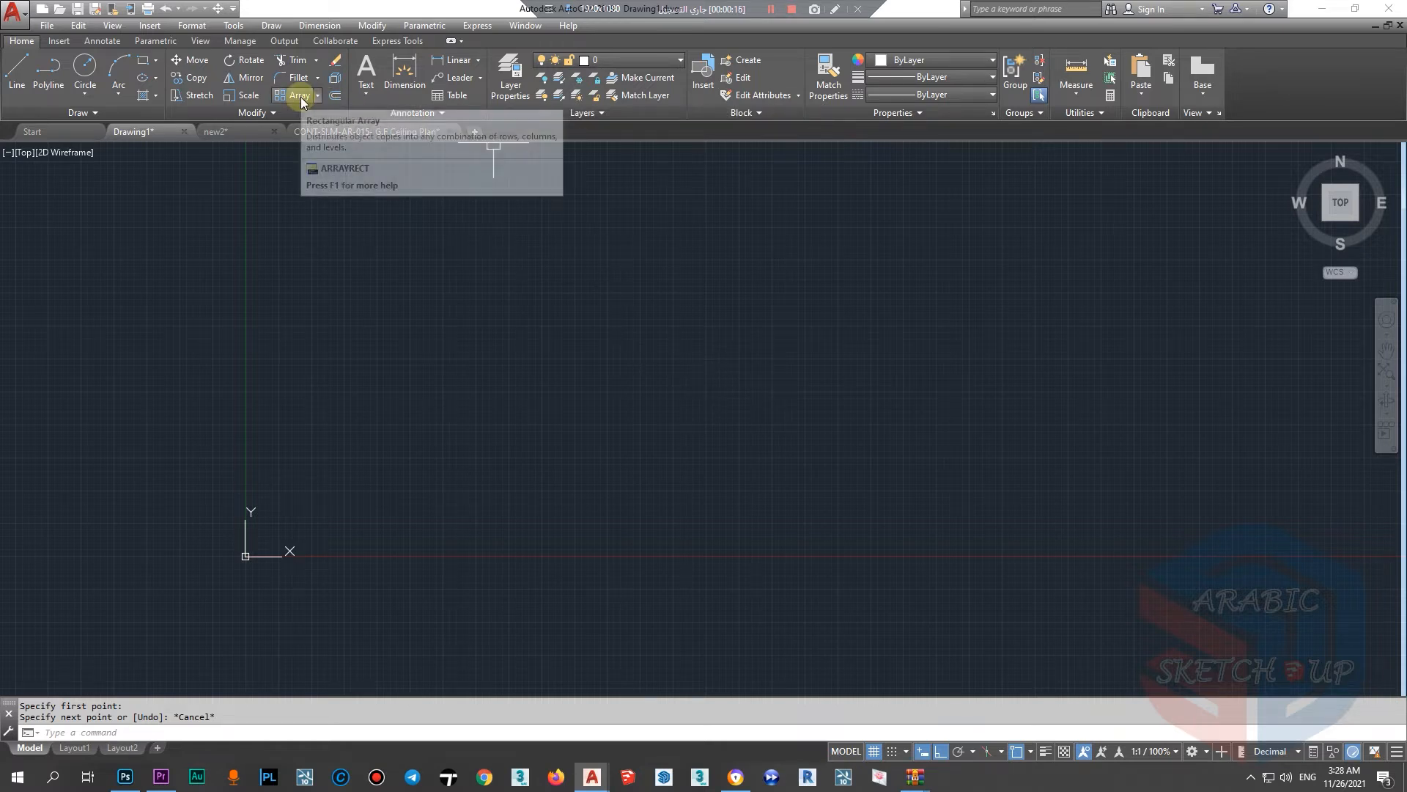
Step: Open Paint with a blank canvas and maximize its window
left_click(15, 778)
type("PA")
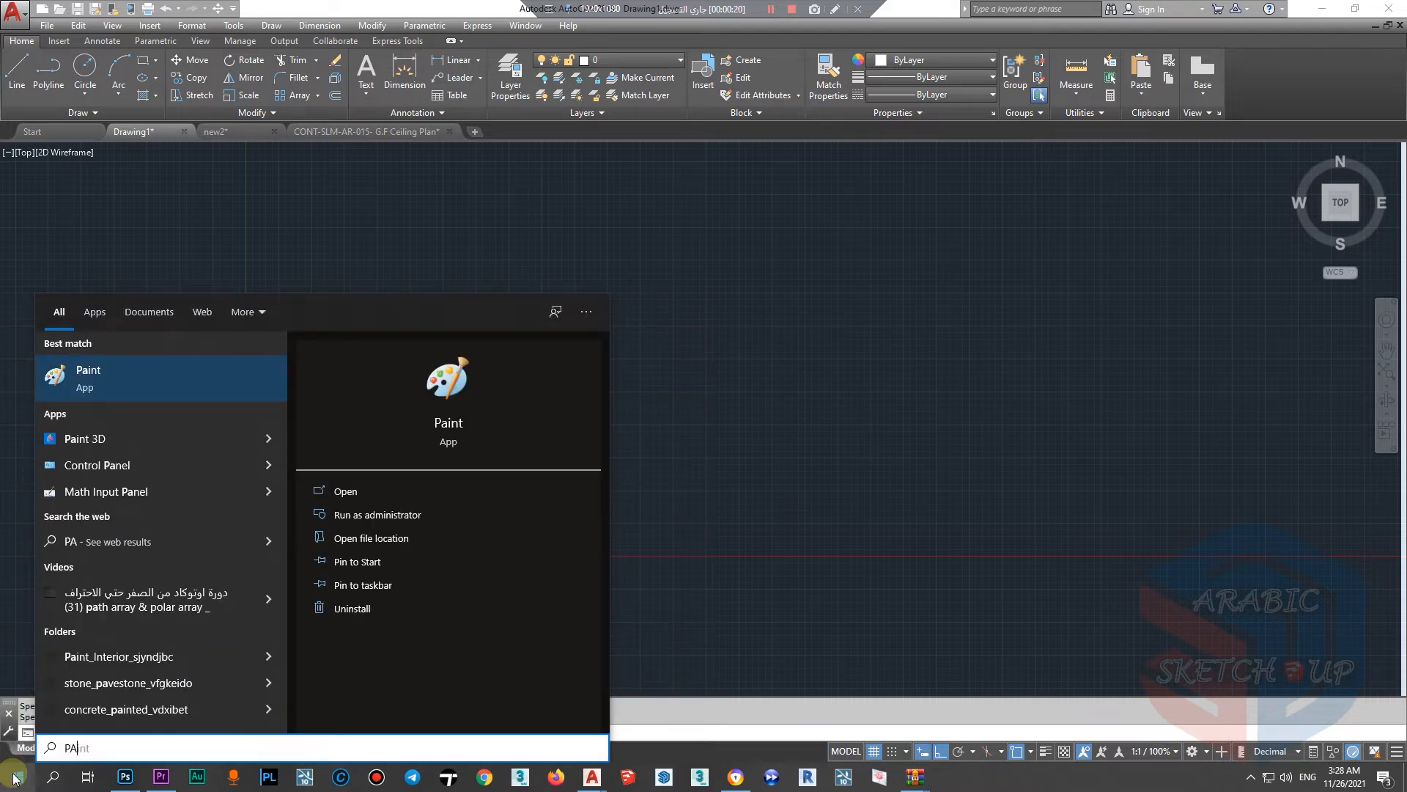
key("Return")
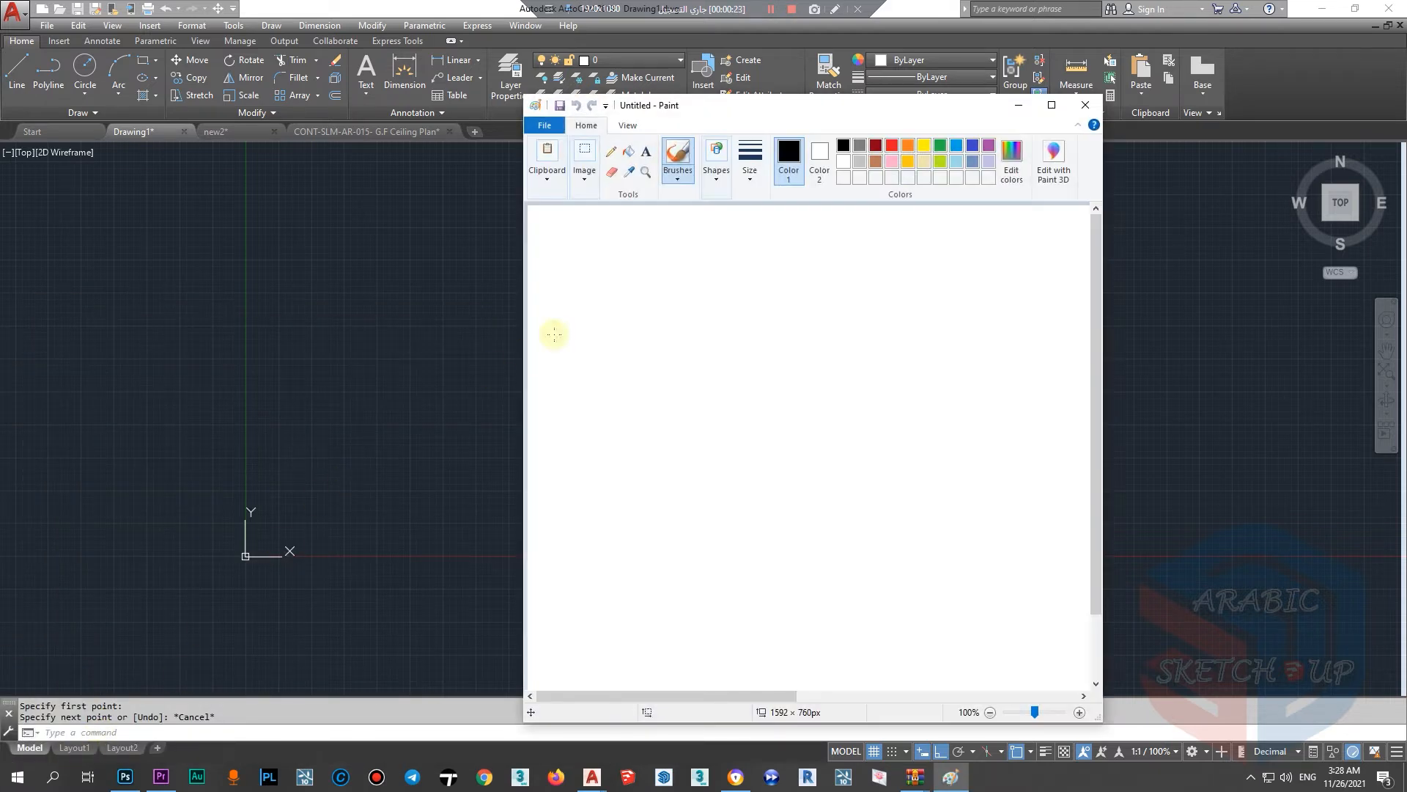
left_click(1051, 105)
Step: Brush a rectangle near the canvas's upper-left corner, followed by an arrow and the handwritten letters "Cop"
left_click_drag(8, 170, 71, 220)
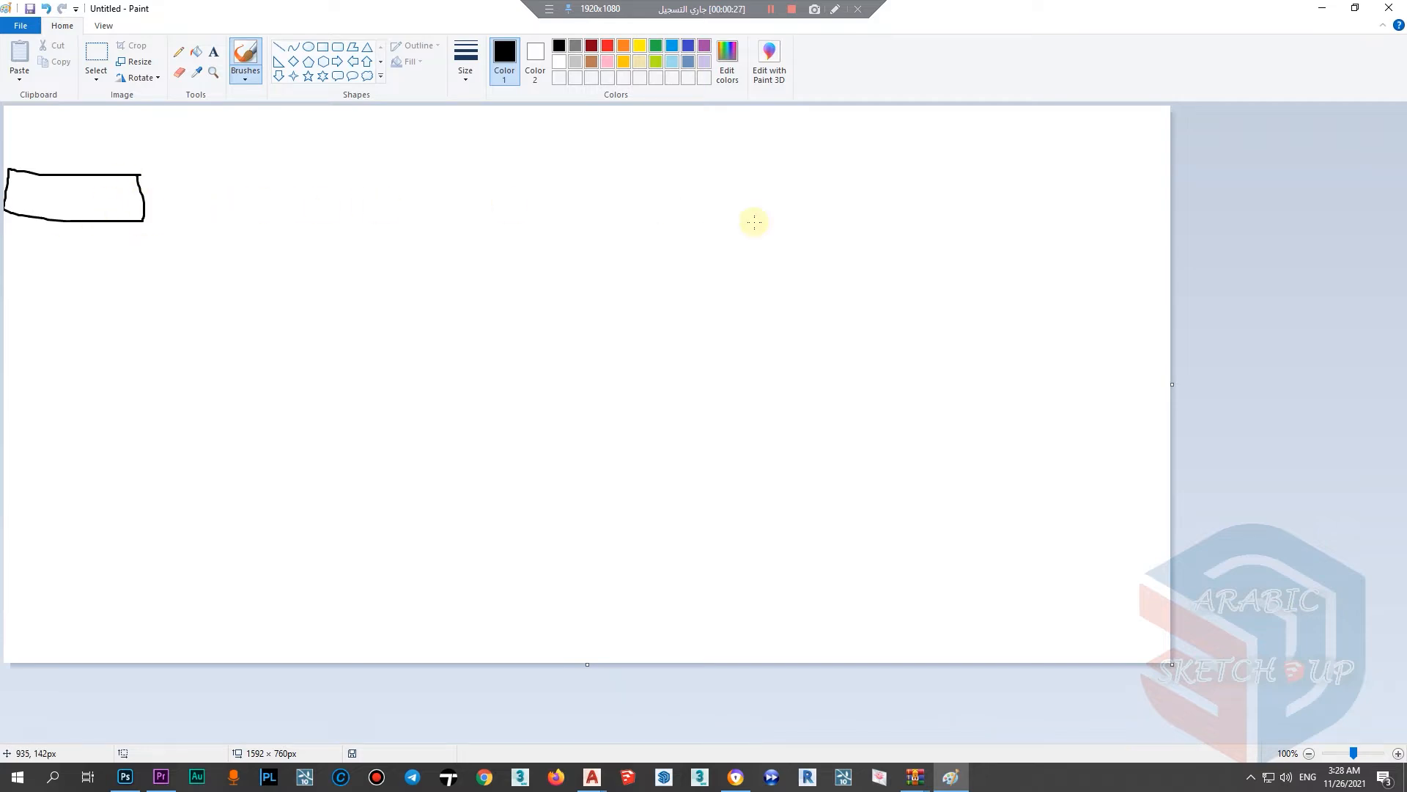
mouse_move(195, 200)
left_mouse_down()
mouse_move(262, 209)
mouse_move(251, 216)
left_mouse_up()
mouse_move(317, 181)
left_mouse_down()
mouse_move(363, 237)
mouse_move(361, 214)
left_mouse_up()
mouse_move(373, 203)
left_mouse_down()
mouse_move(387, 232)
mouse_move(402, 207)
left_mouse_up()
Step: Brush a horizontal row of four rectangles below the handwritten text to illustrate copies
mouse_move(354, 292)
left_mouse_down()
mouse_move(301, 291)
mouse_move(296, 357)
mouse_move(320, 288)
left_mouse_up()
mouse_move(532, 283)
left_mouse_down()
mouse_move(424, 323)
mouse_move(525, 296)
left_mouse_up()
mouse_move(652, 275)
left_mouse_down()
mouse_move(553, 324)
mouse_move(675, 275)
left_mouse_up()
mouse_move(876, 269)
left_mouse_down()
mouse_move(795, 269)
mouse_move(876, 316)
left_mouse_up()
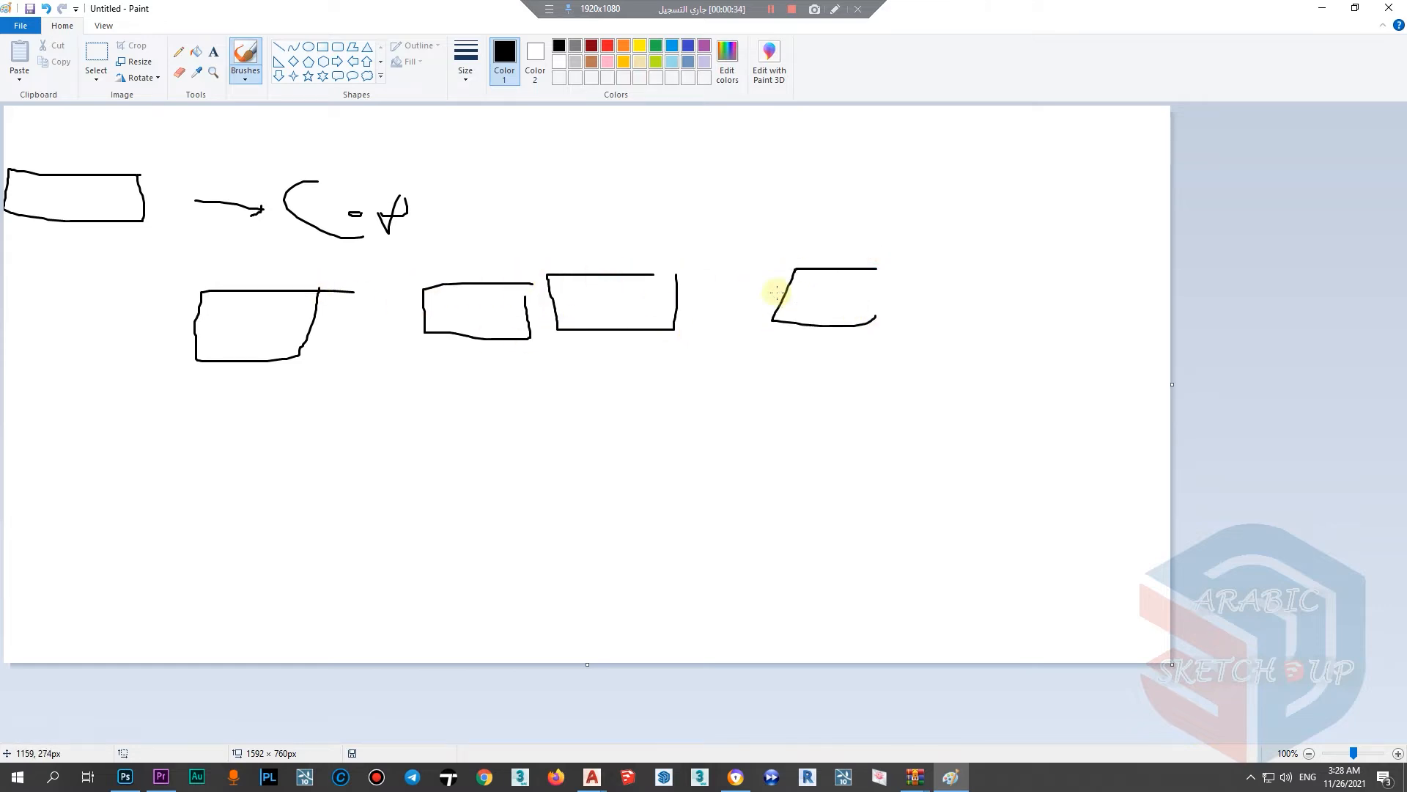
Step: Brush two more rectangles in a column below the row's first one, with a short dash beside each row
left_click_drag(203, 371, 141, 379)
left_click_drag(114, 470, 210, 466)
mouse_move(336, 446)
left_mouse_down()
mouse_move(206, 496)
mouse_move(349, 431)
left_mouse_up()
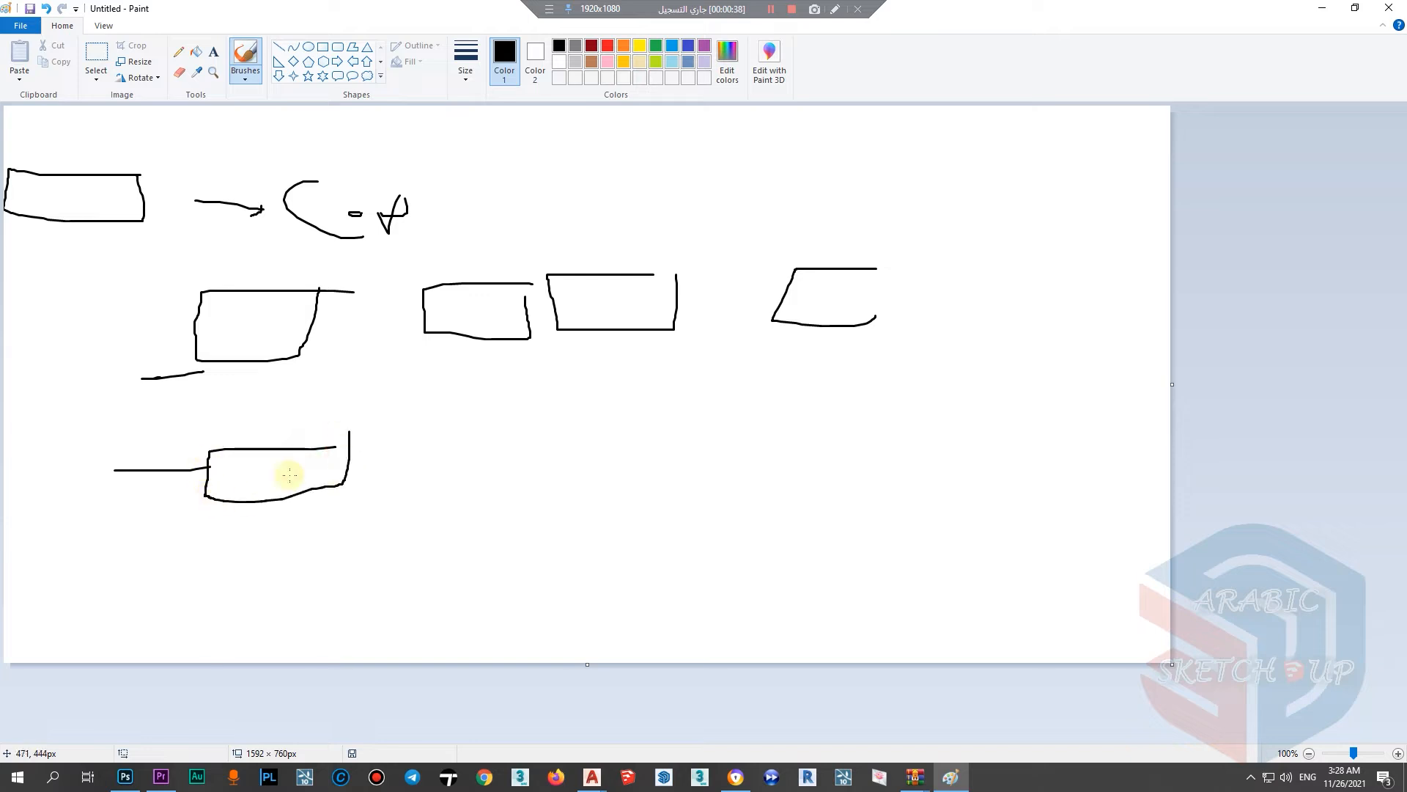
left_click_drag(141, 598, 186, 604)
mouse_move(329, 593)
left_mouse_down()
mouse_move(195, 594)
mouse_move(294, 643)
left_mouse_up()
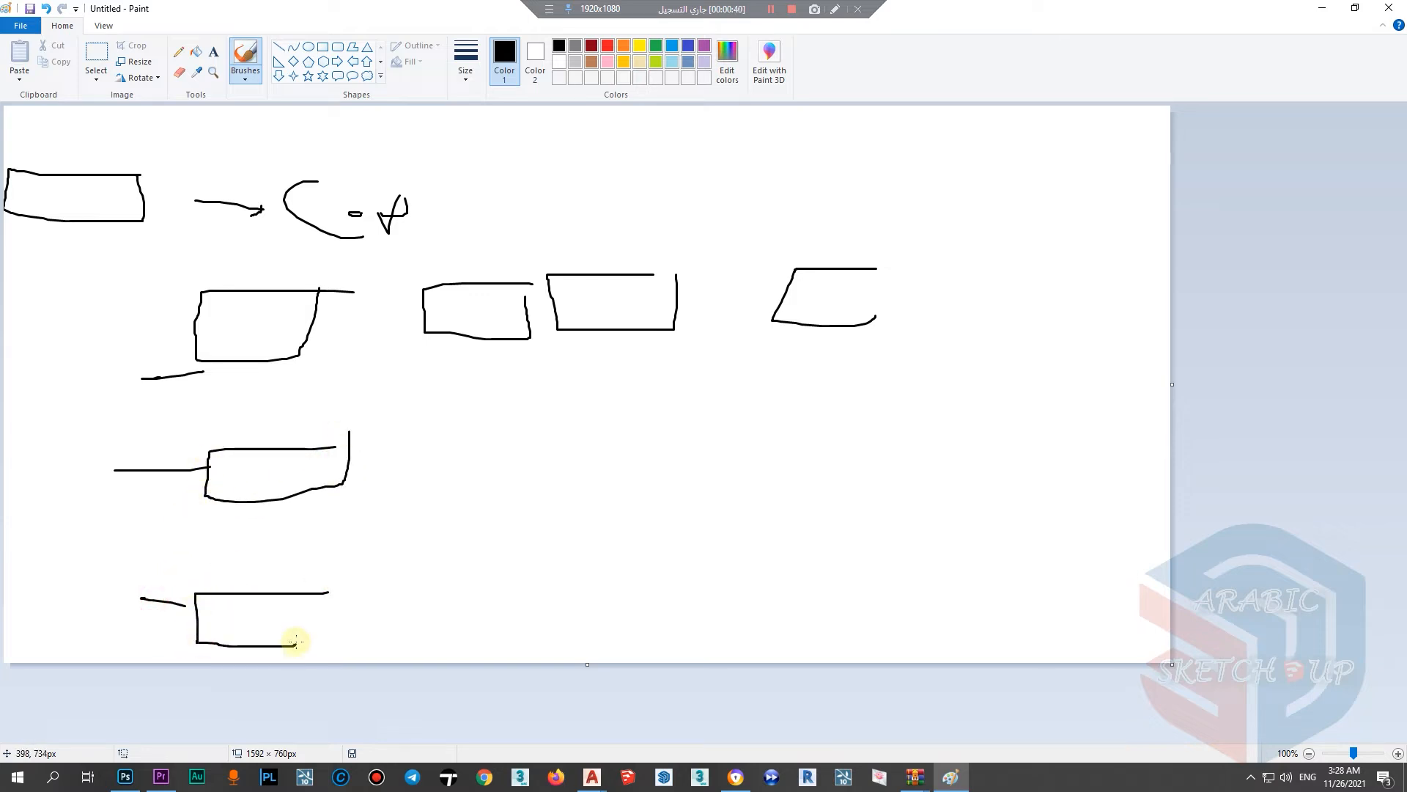
Step: Illustrate a circular arrangement with a large circle, smaller circles around it and a curved arrow beside it
mouse_move(836, 459)
left_mouse_down()
mouse_move(748, 506)
mouse_move(862, 453)
left_mouse_up()
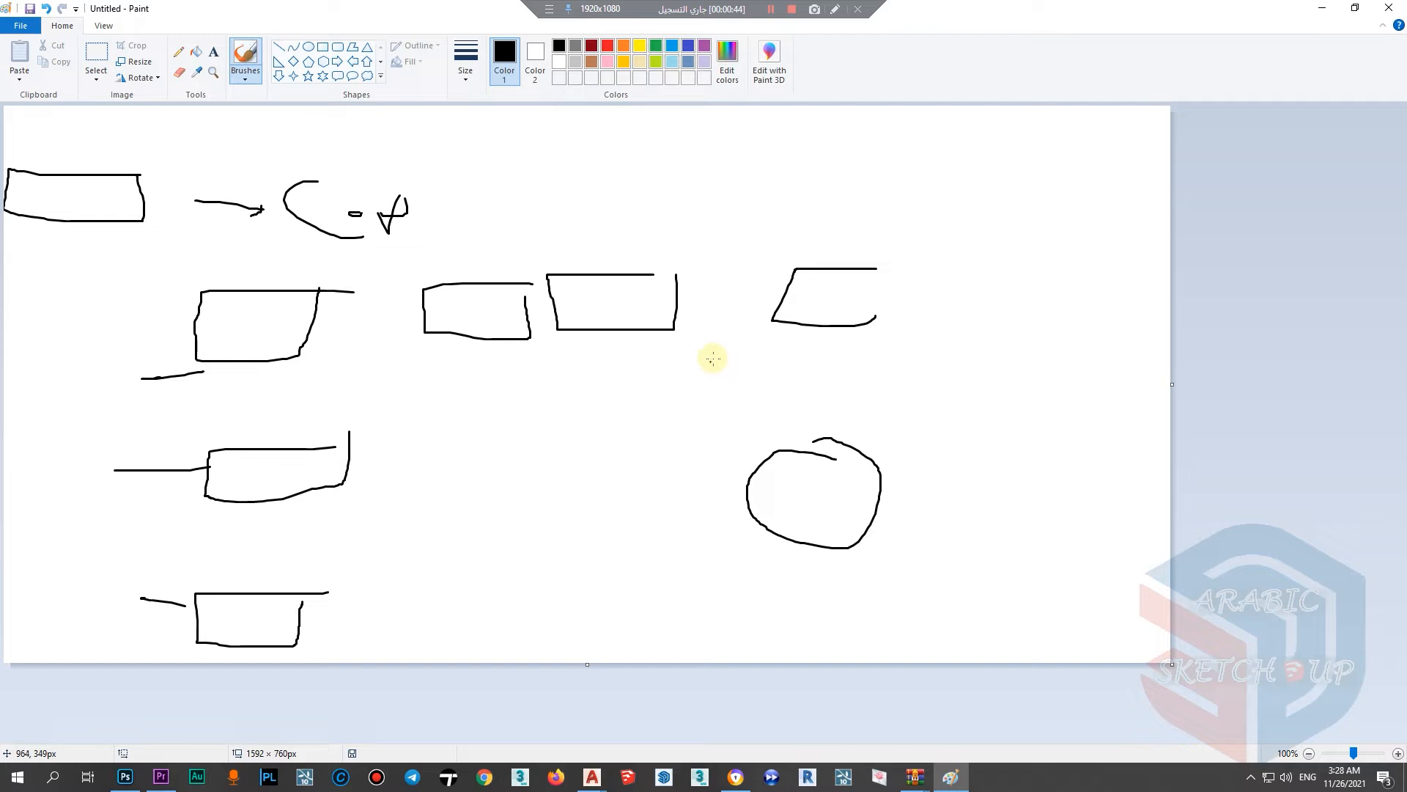
left_click_drag(677, 344, 626, 490)
left_click_drag(609, 462, 639, 463)
mouse_move(661, 579)
left_mouse_down()
mouse_move(644, 597)
mouse_move(650, 584)
left_mouse_up()
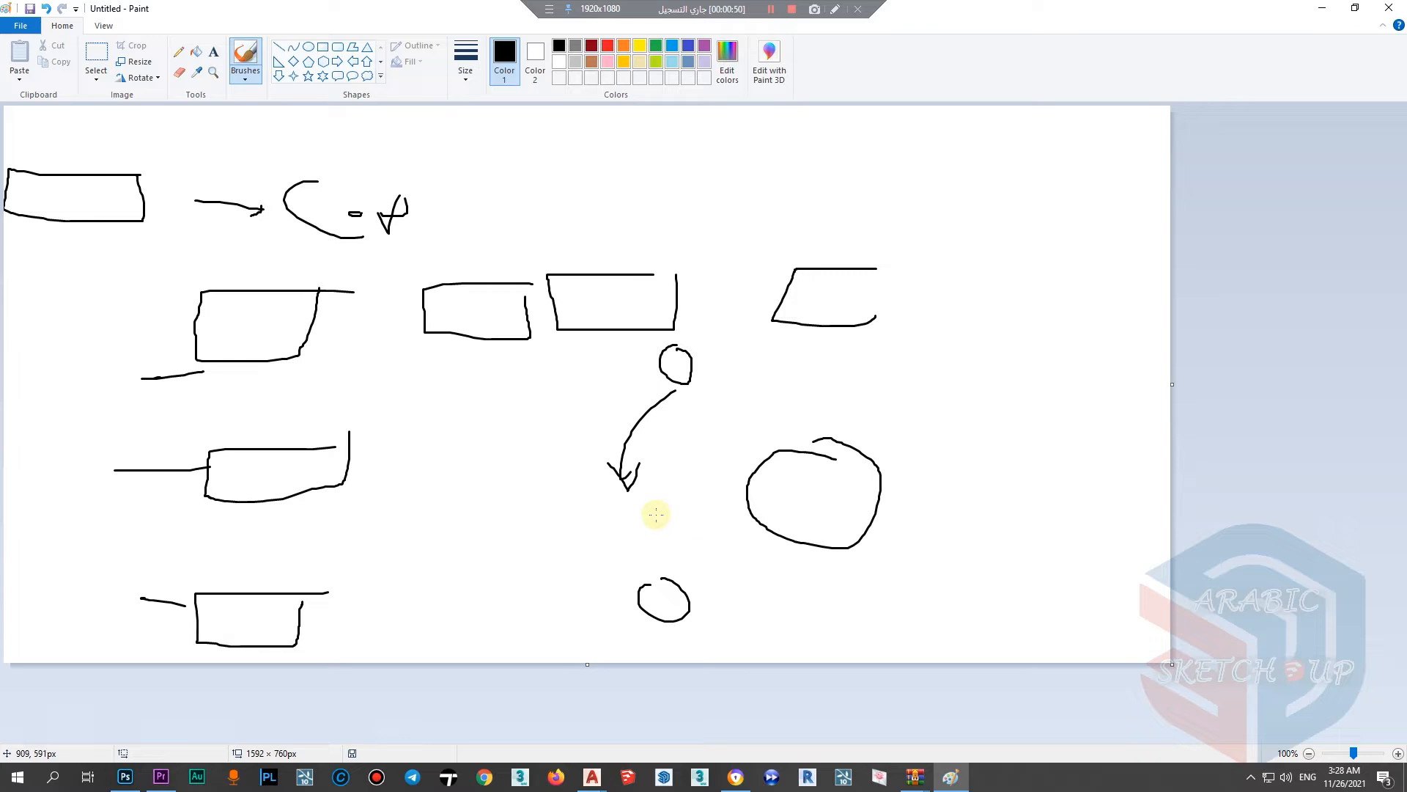
mouse_move(834, 593)
left_mouse_down()
mouse_move(799, 613)
mouse_move(848, 579)
left_mouse_up()
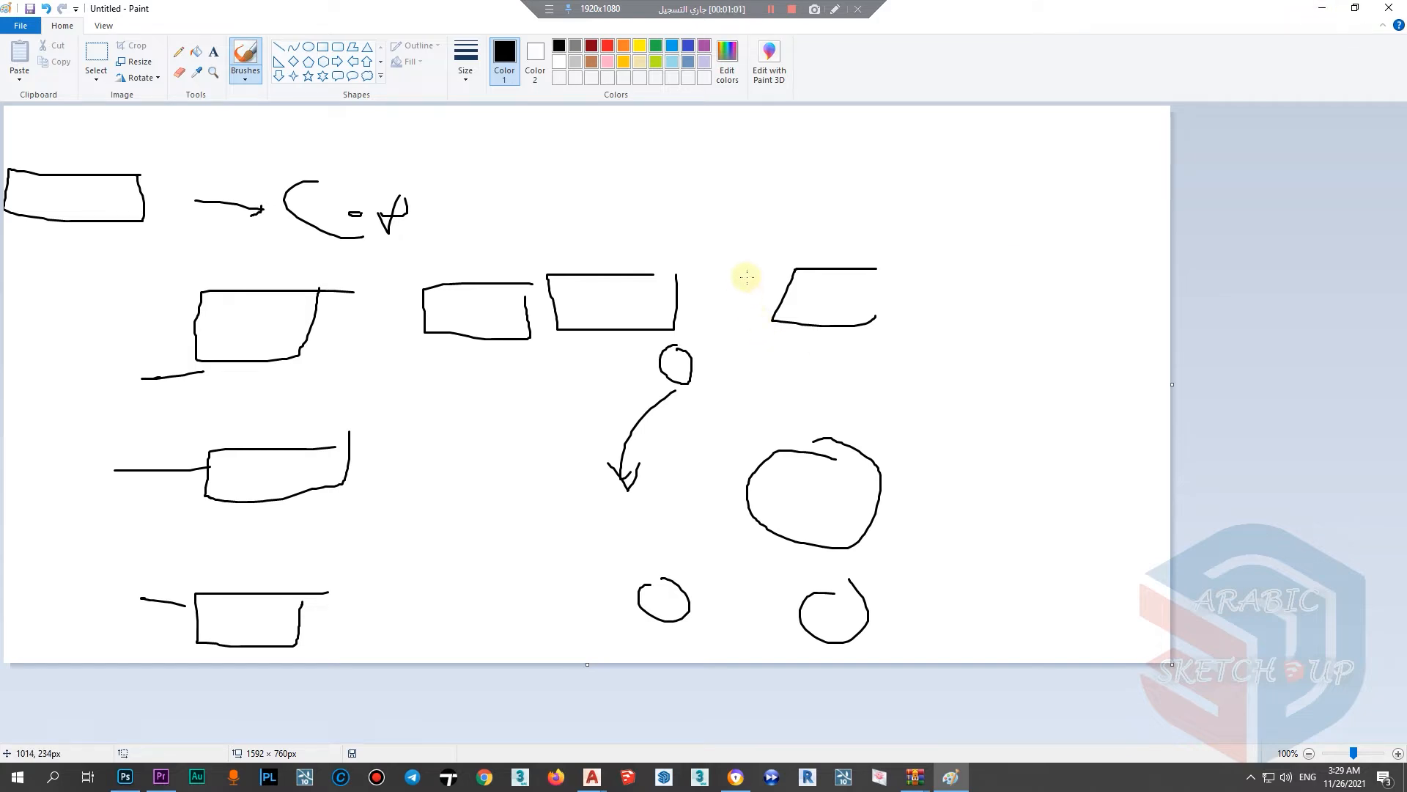
Step: Switch back to AutoCAD and look through the available array types: Rectangular, Path and Polar
key("alt+Tab")
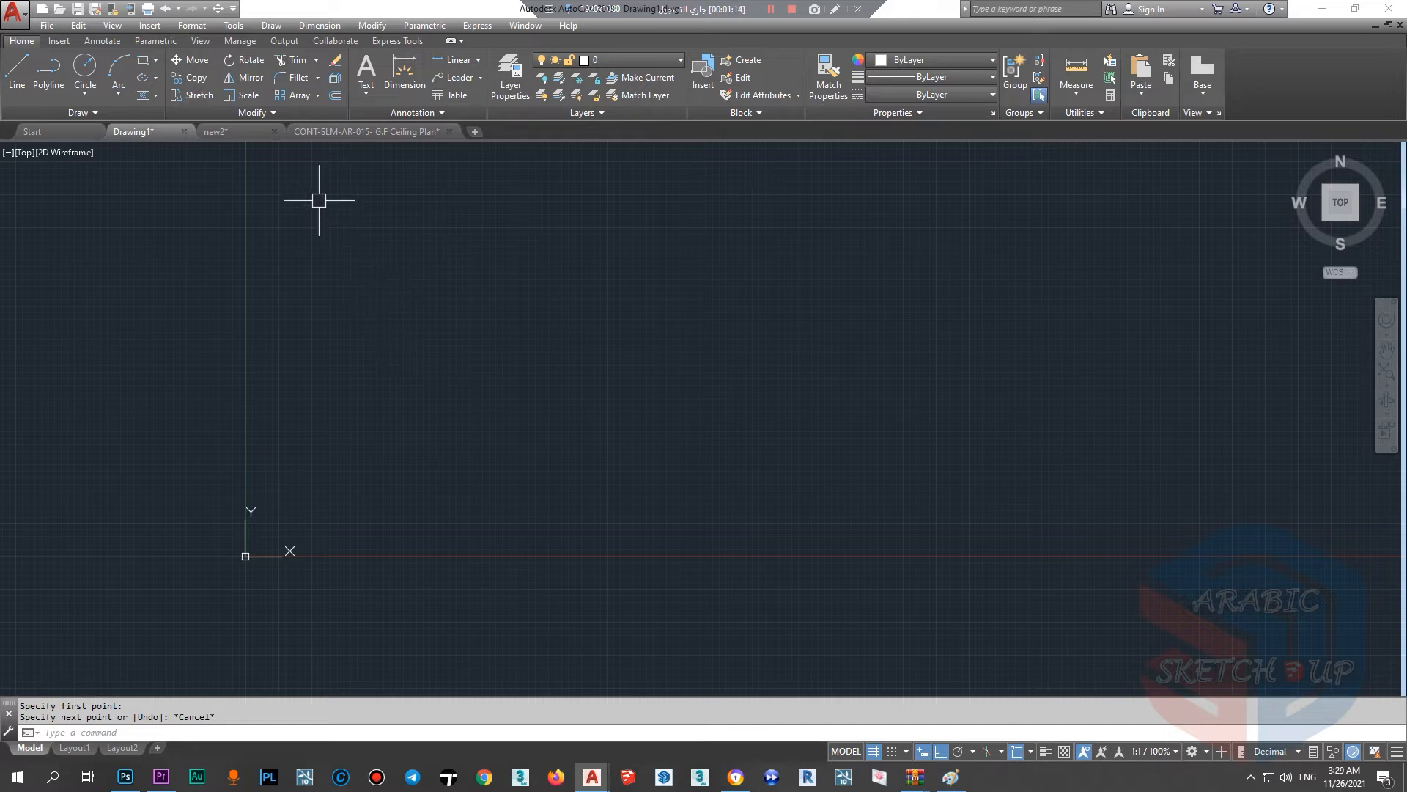
left_click(318, 96)
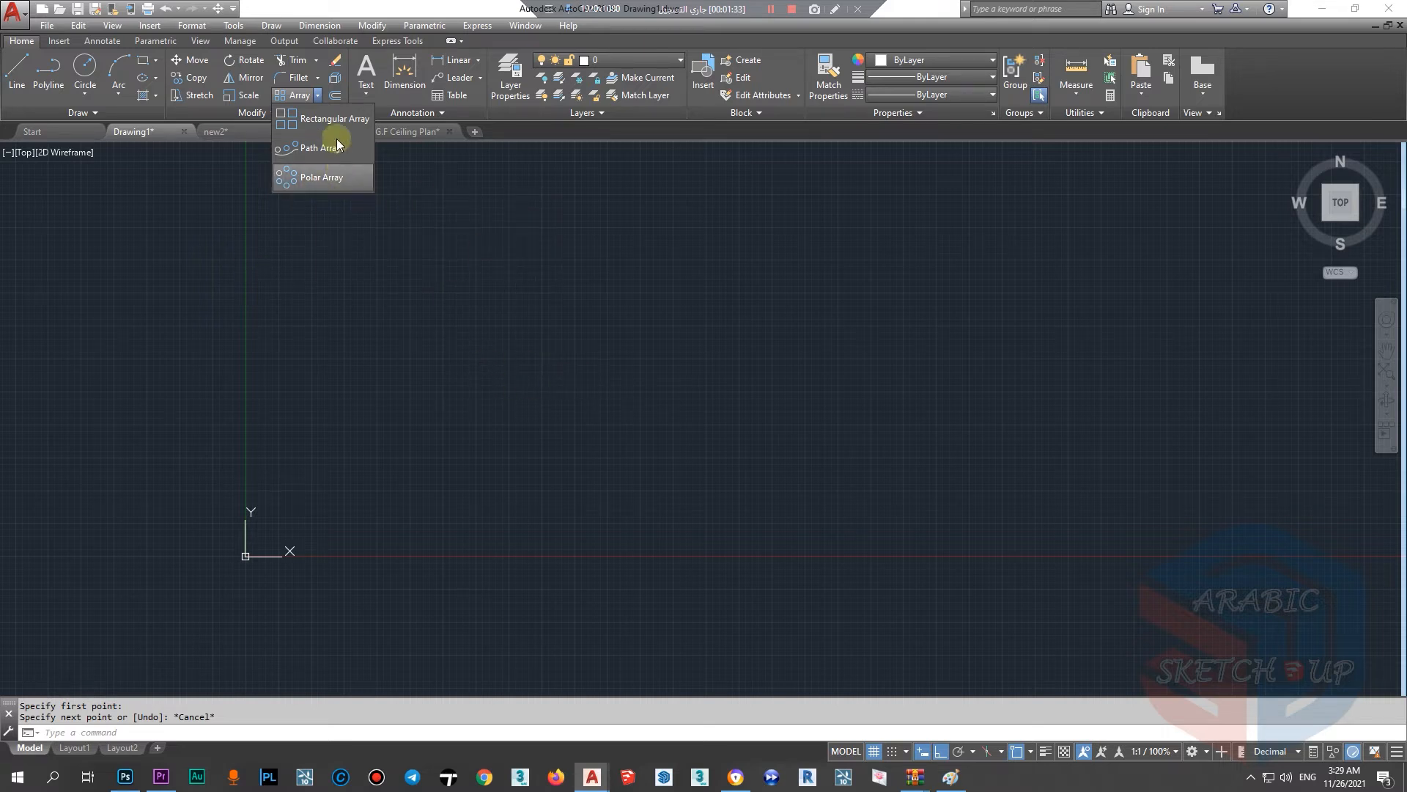
left_click(317, 95)
left_click(370, 26)
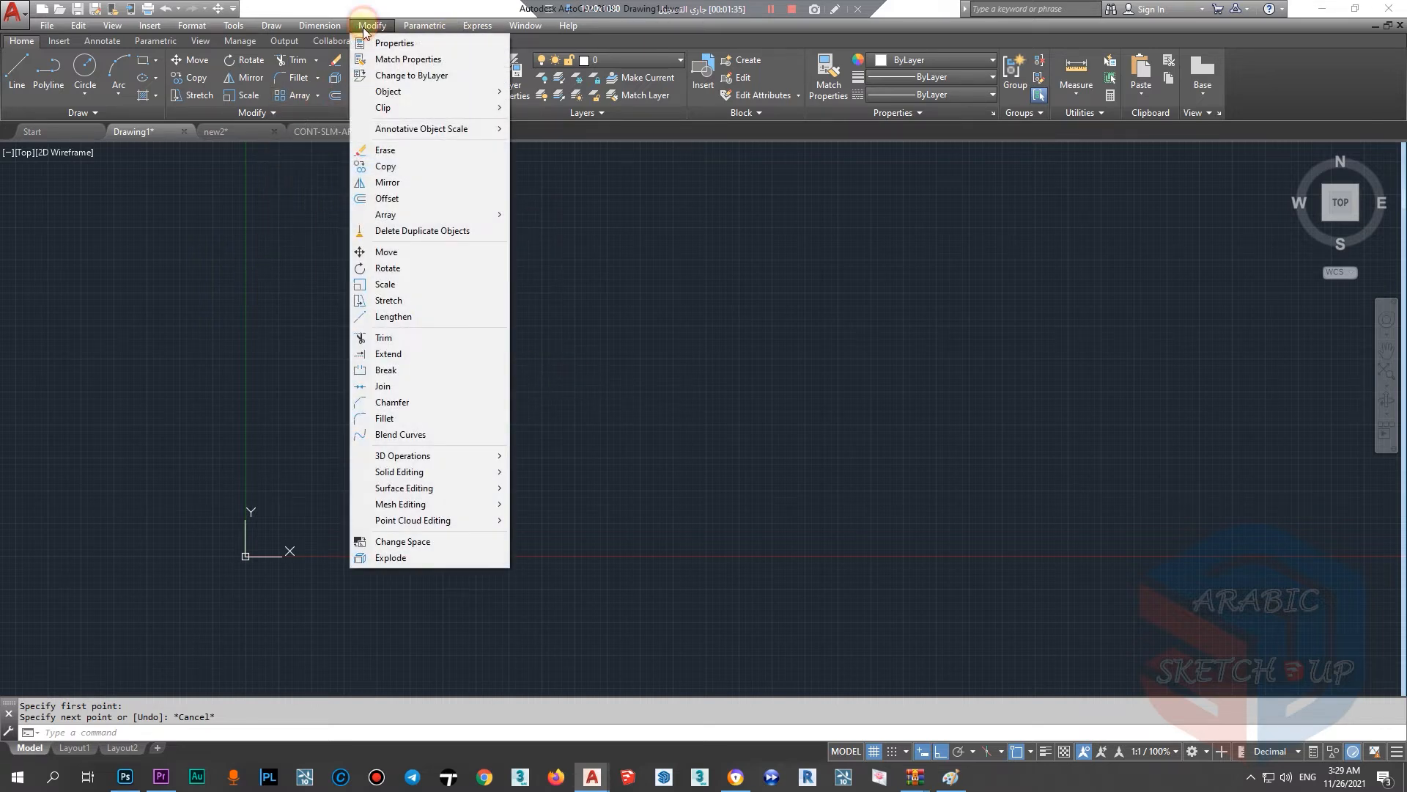
mouse_move(461, 217)
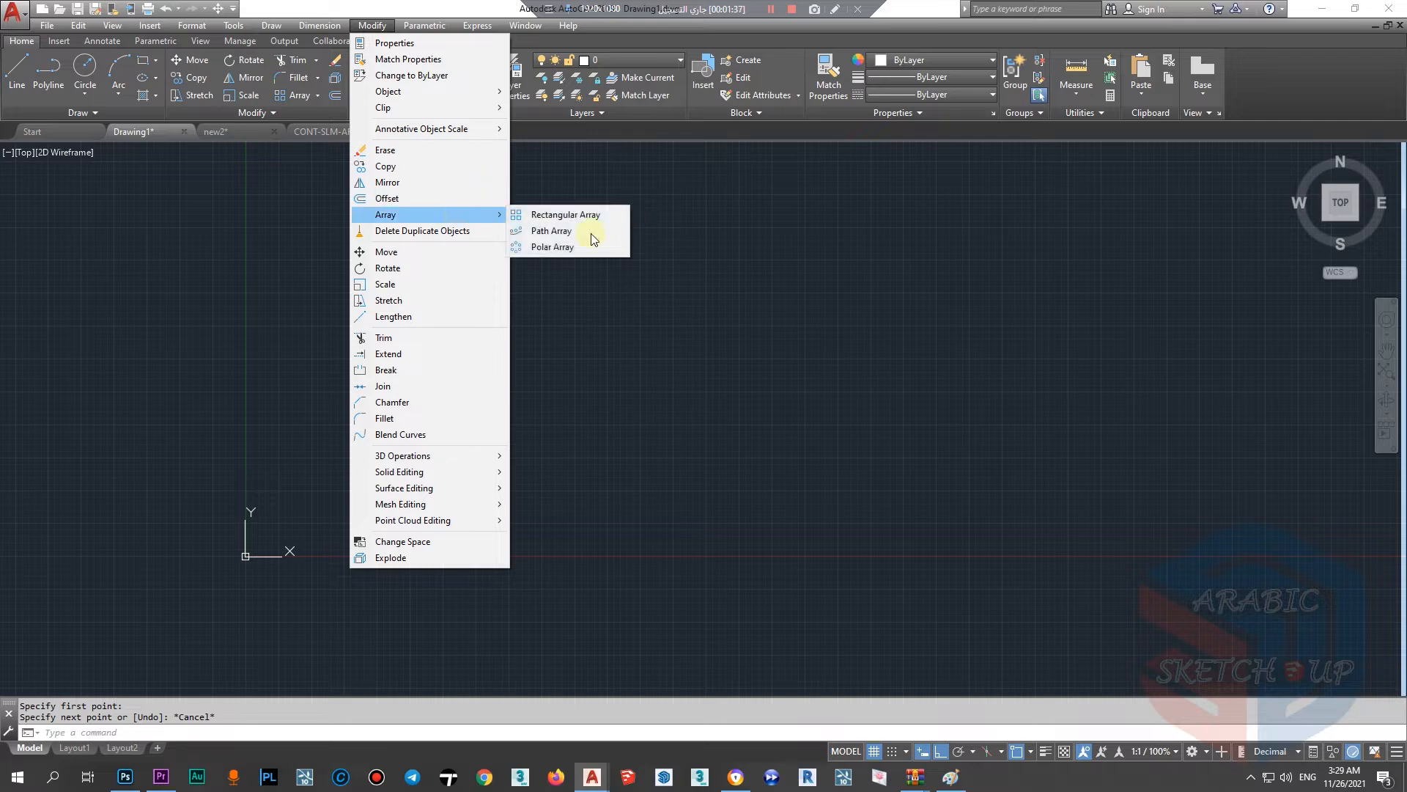
left_click(764, 270)
left_click(794, 336)
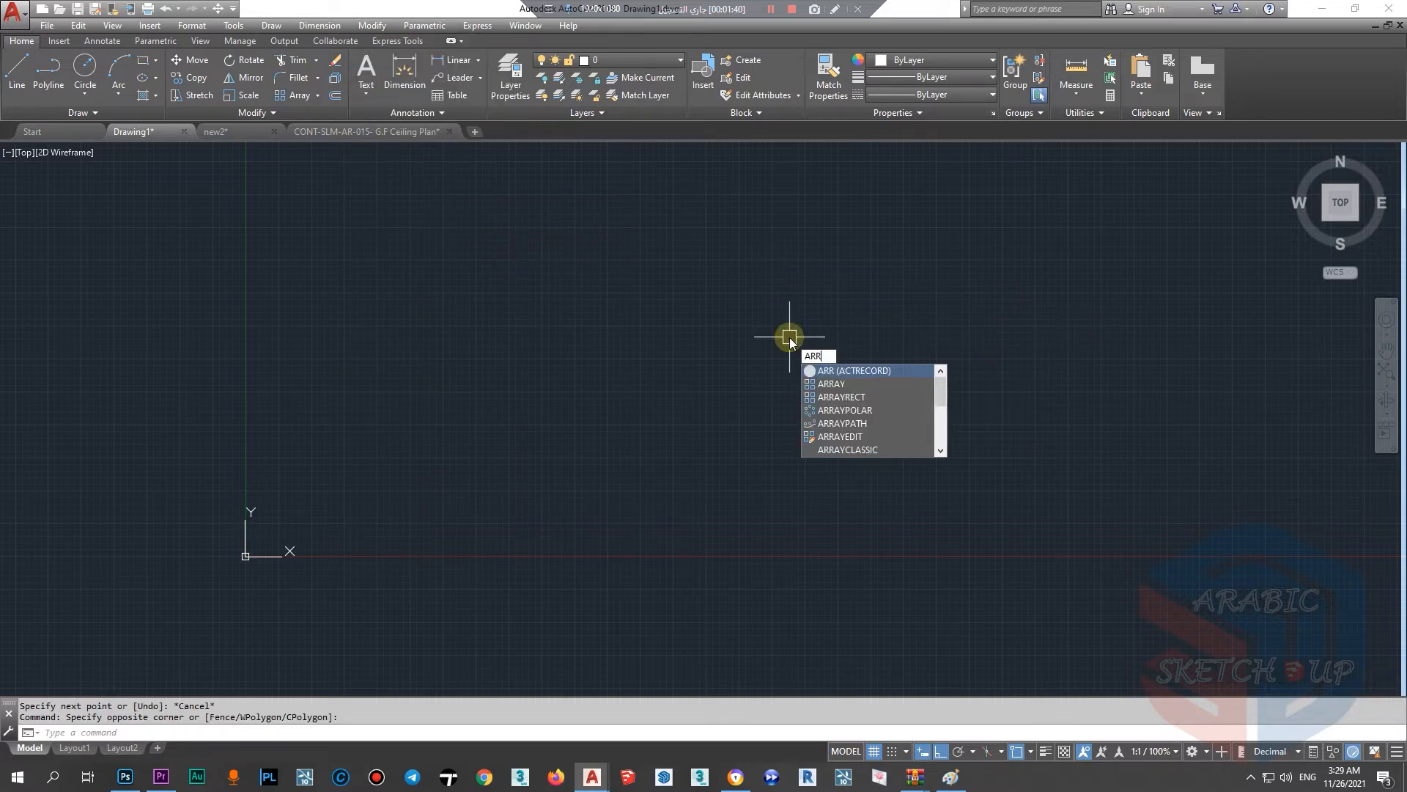
left_click(836, 384)
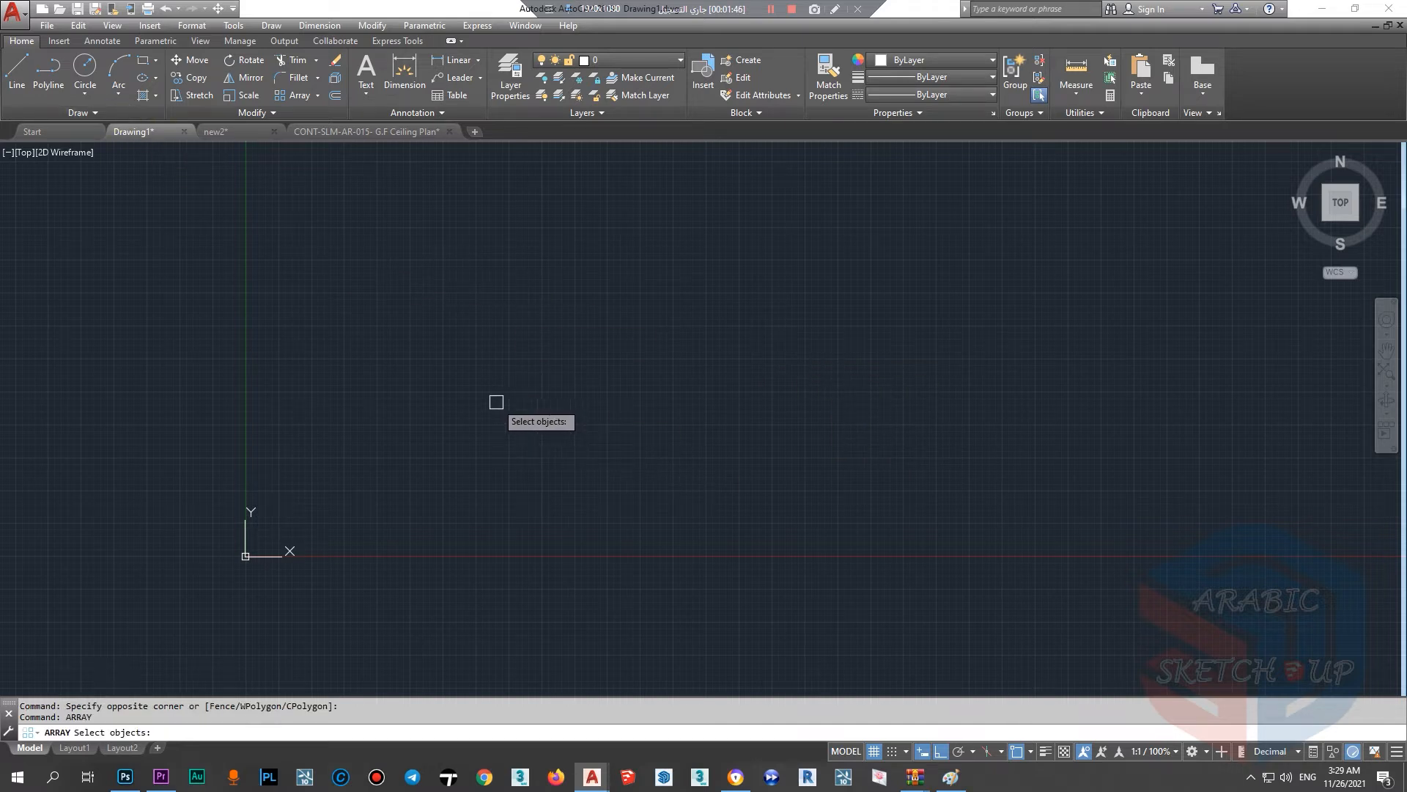
left_click(317, 95)
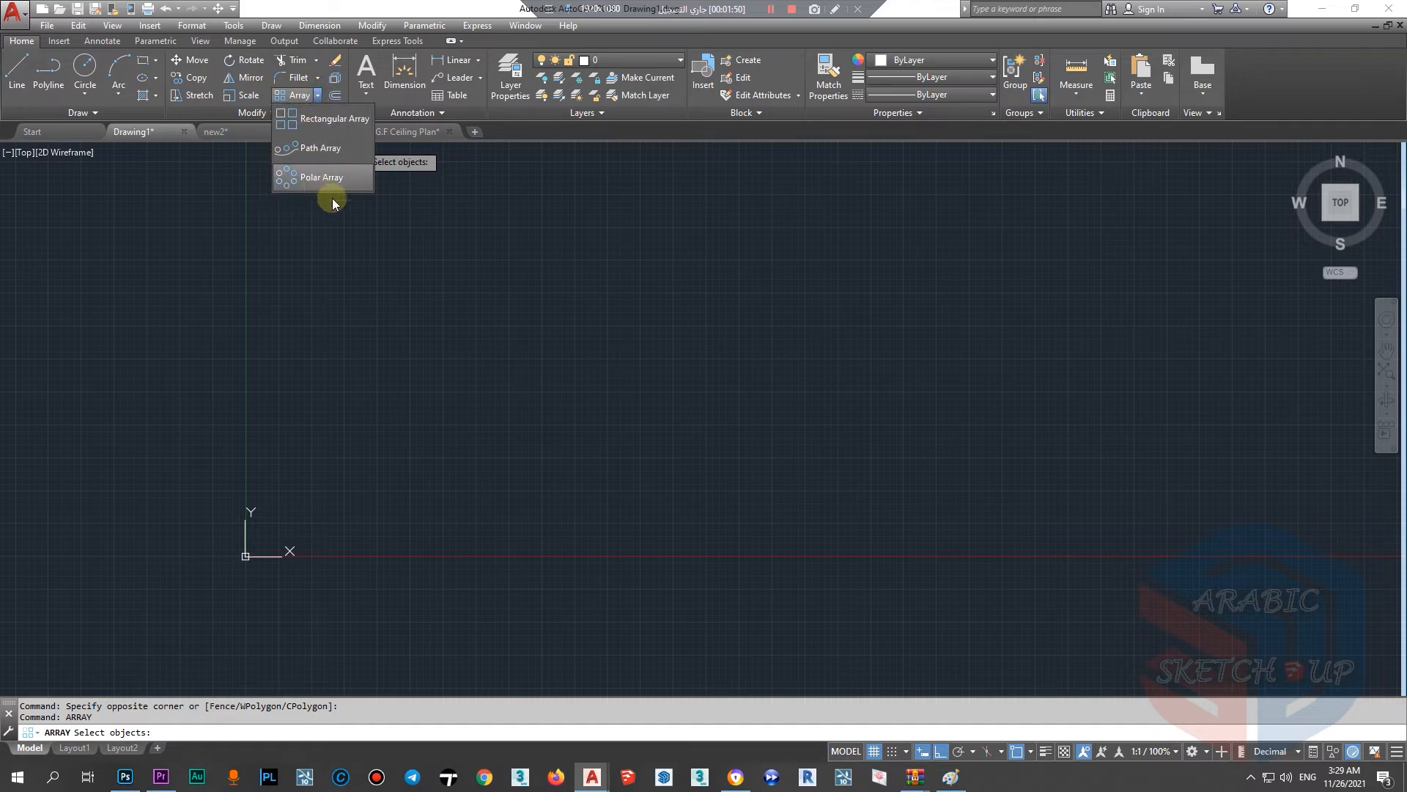
scroll(478, 402, "down", 2)
scroll(456, 416, "up", 2)
left_click(454, 417)
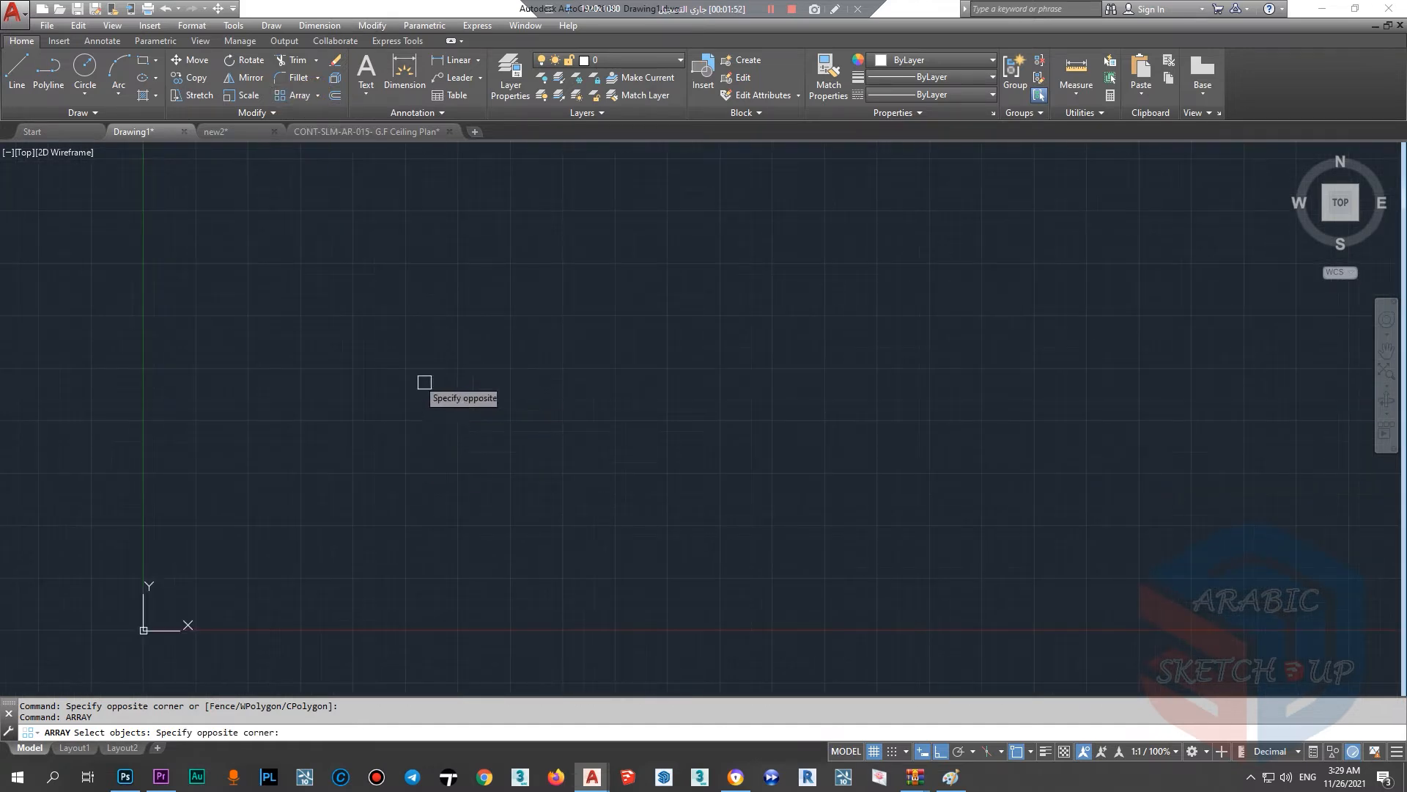
key("Escape")
Step: Draw a rectangle 20 units wide and 35 units high, slightly above and to the right of the origin
left_click(142, 70)
middle_click_drag(259, 613, 361, 540)
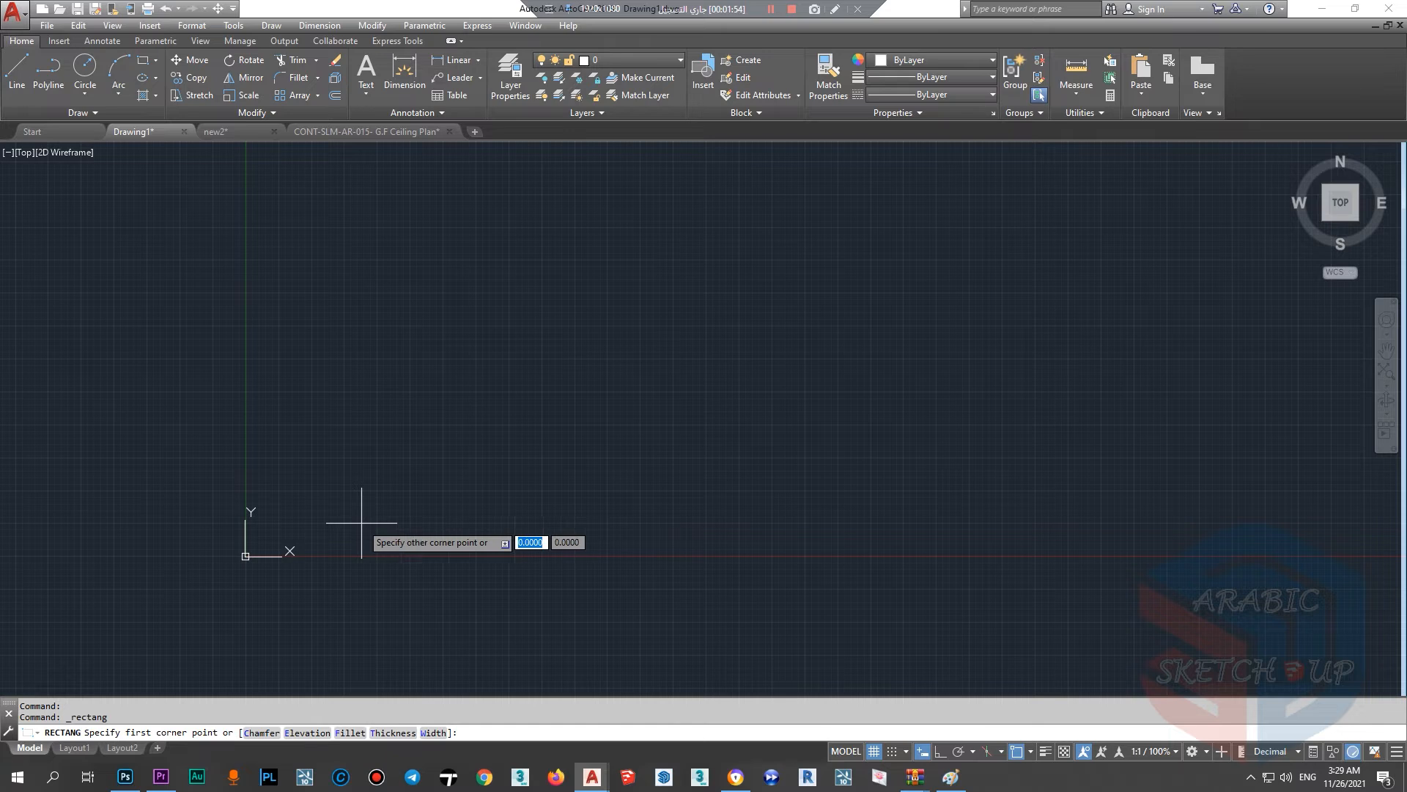
left_click(362, 522)
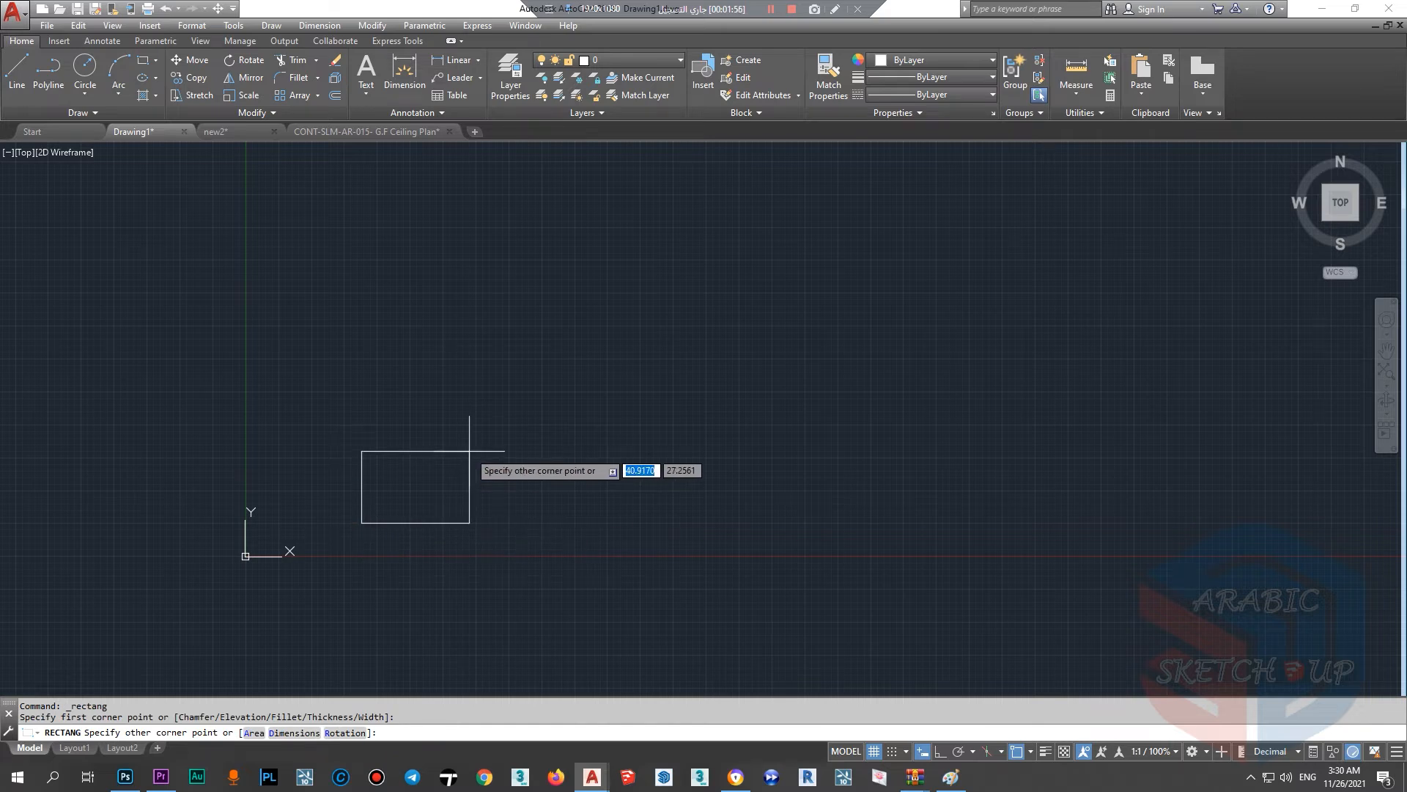
type("20")
key("Tab")
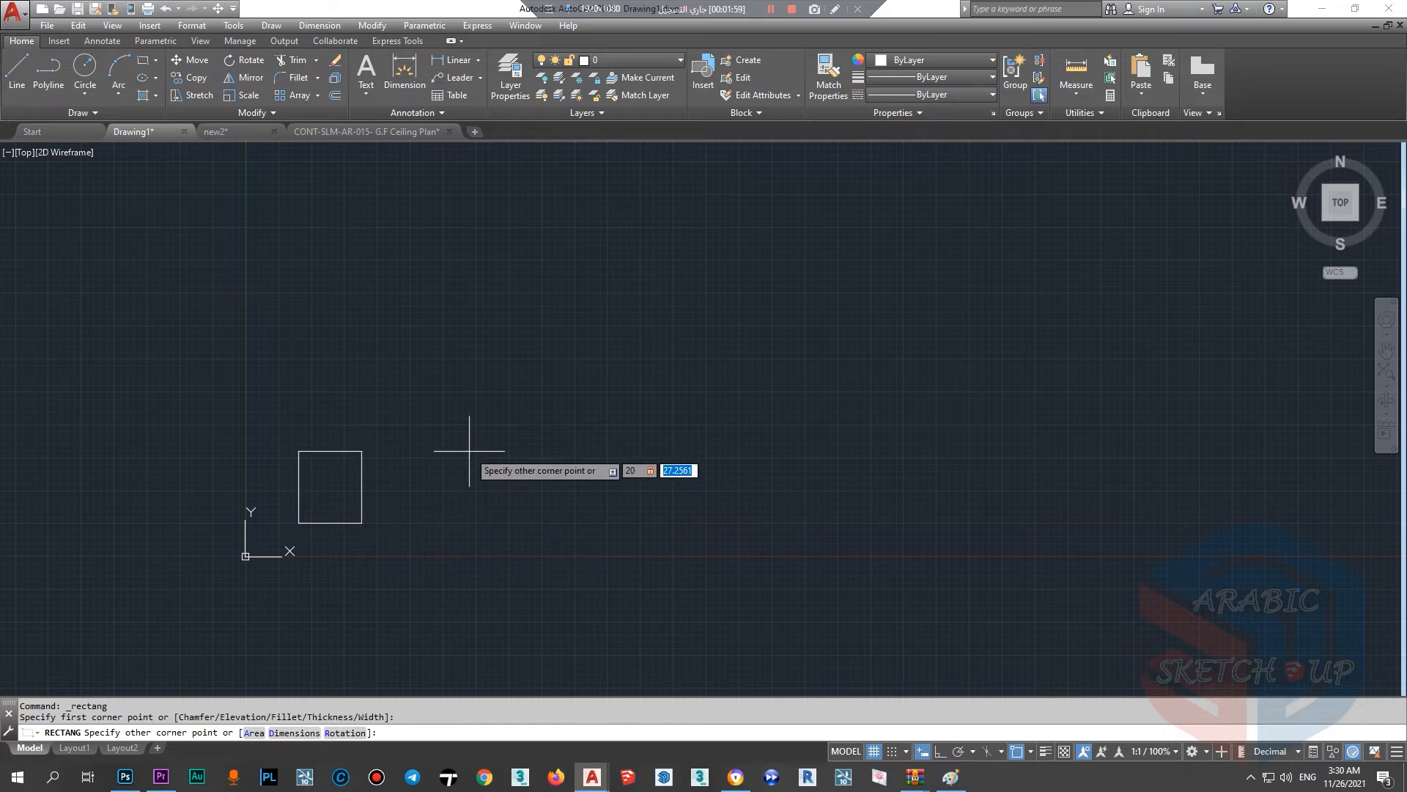
type("35")
key("Return")
key("Escape")
left_click(417, 501)
scroll(377, 459, "up", 2)
key("Escape")
Step: Rotate the rectangle 270° about a point just to its right so that it lies horizontally
left_click(440, 487)
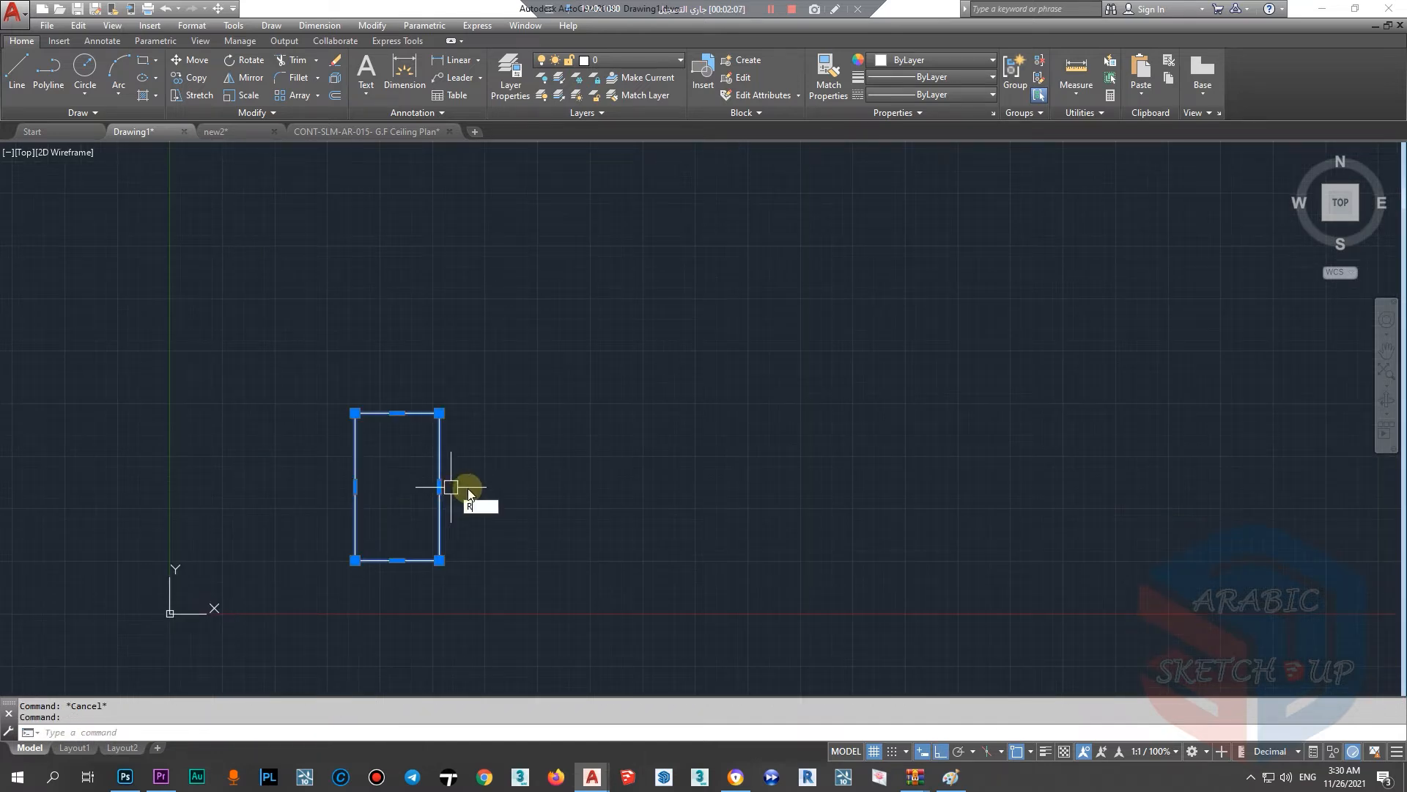
type("RO")
key("Return")
left_click(493, 475)
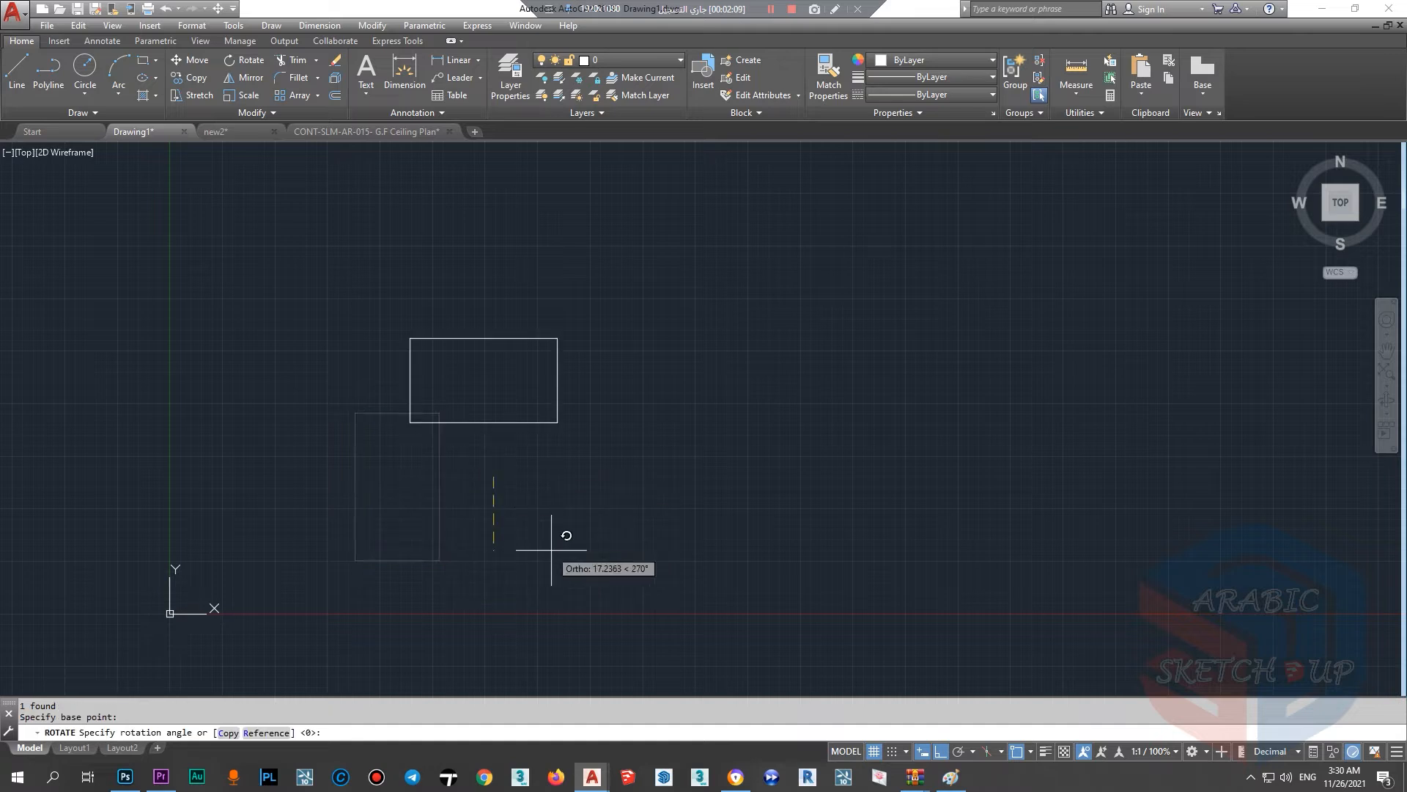
scroll(565, 355, "up", 4)
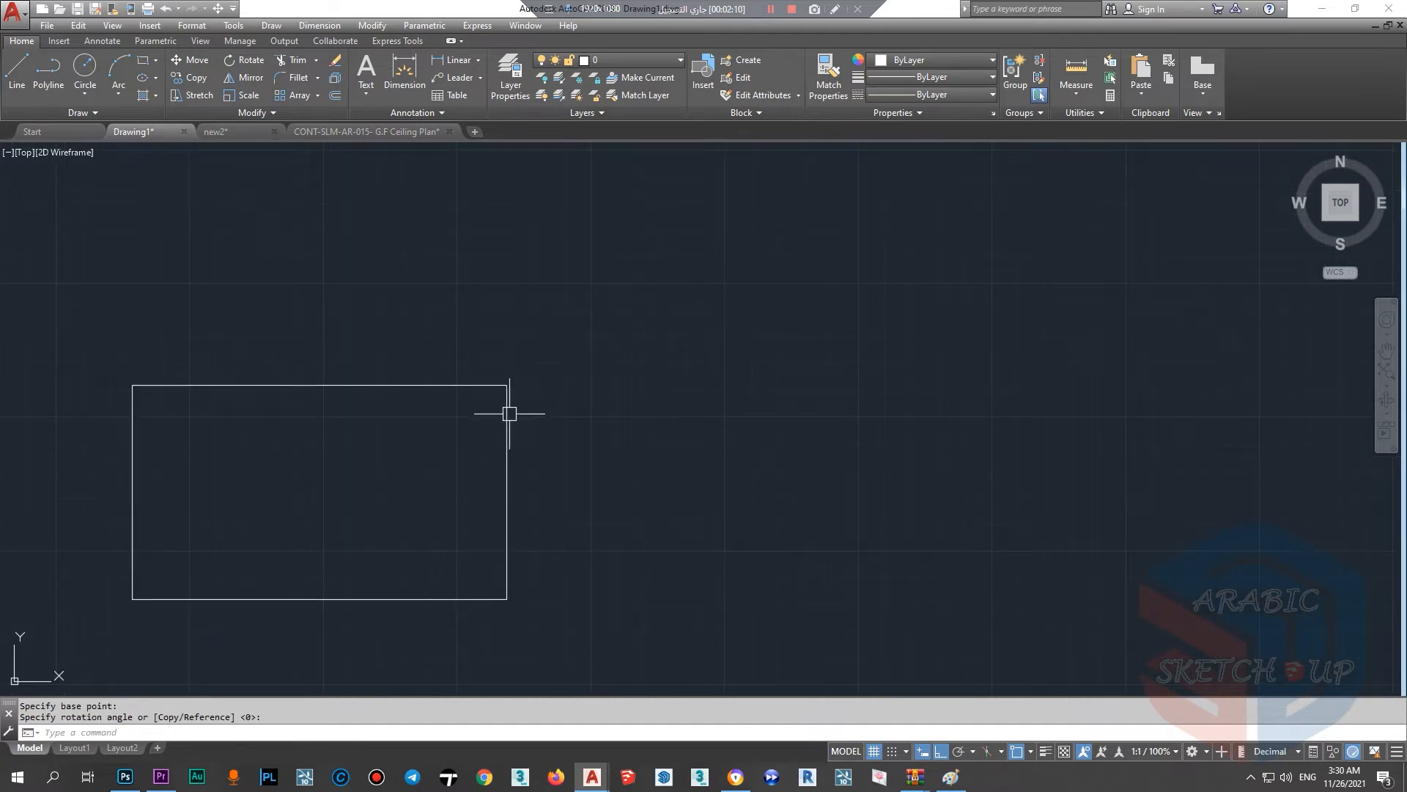
left_click(508, 408)
scroll(401, 462, "down", 8)
scroll(397, 456, "up", 4)
scroll(483, 466, "down", 2)
key("Escape")
Step: Copy the rectangle 75 units horizontally to the right, using its lower-right corner as the base point
left_click(424, 494)
type("co")
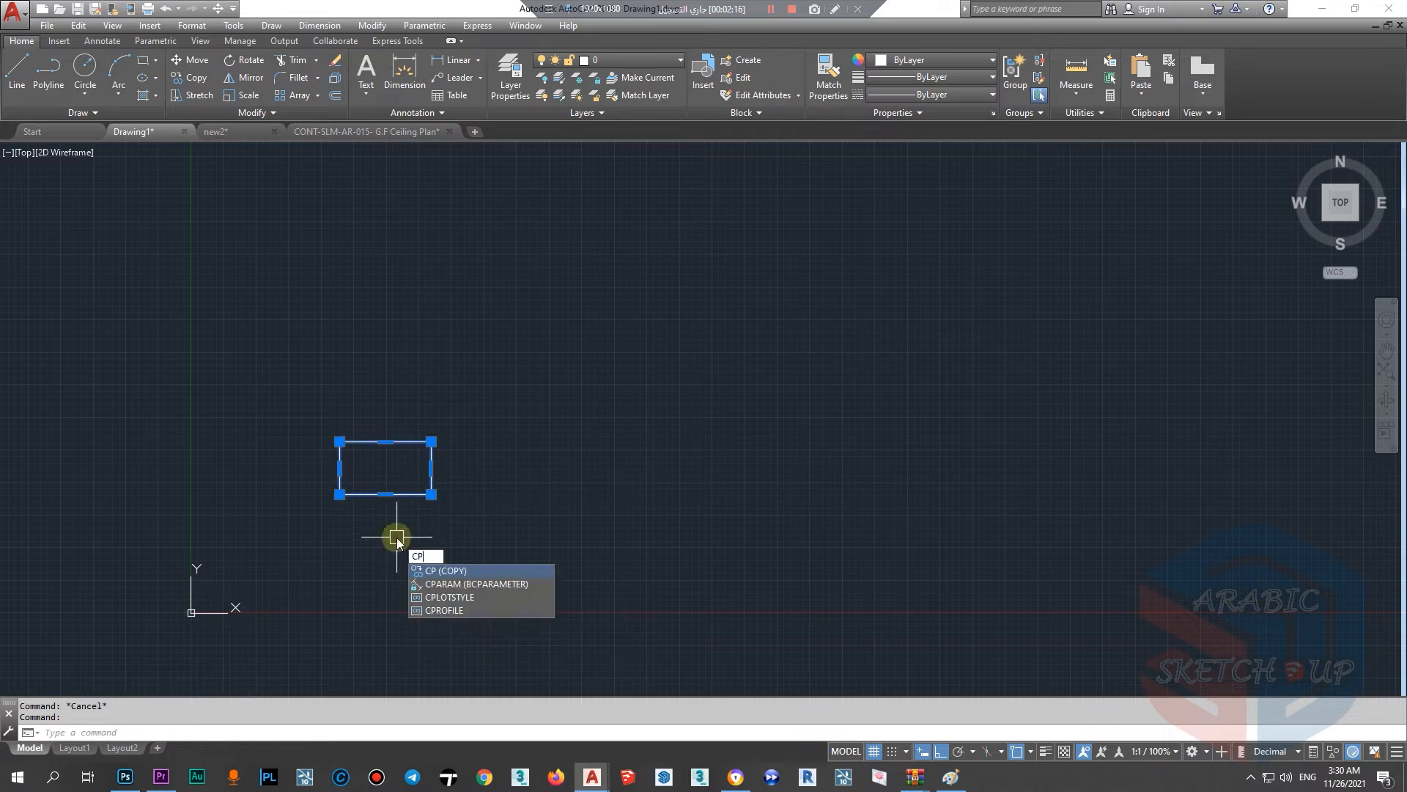
key("Return")
left_click(431, 494)
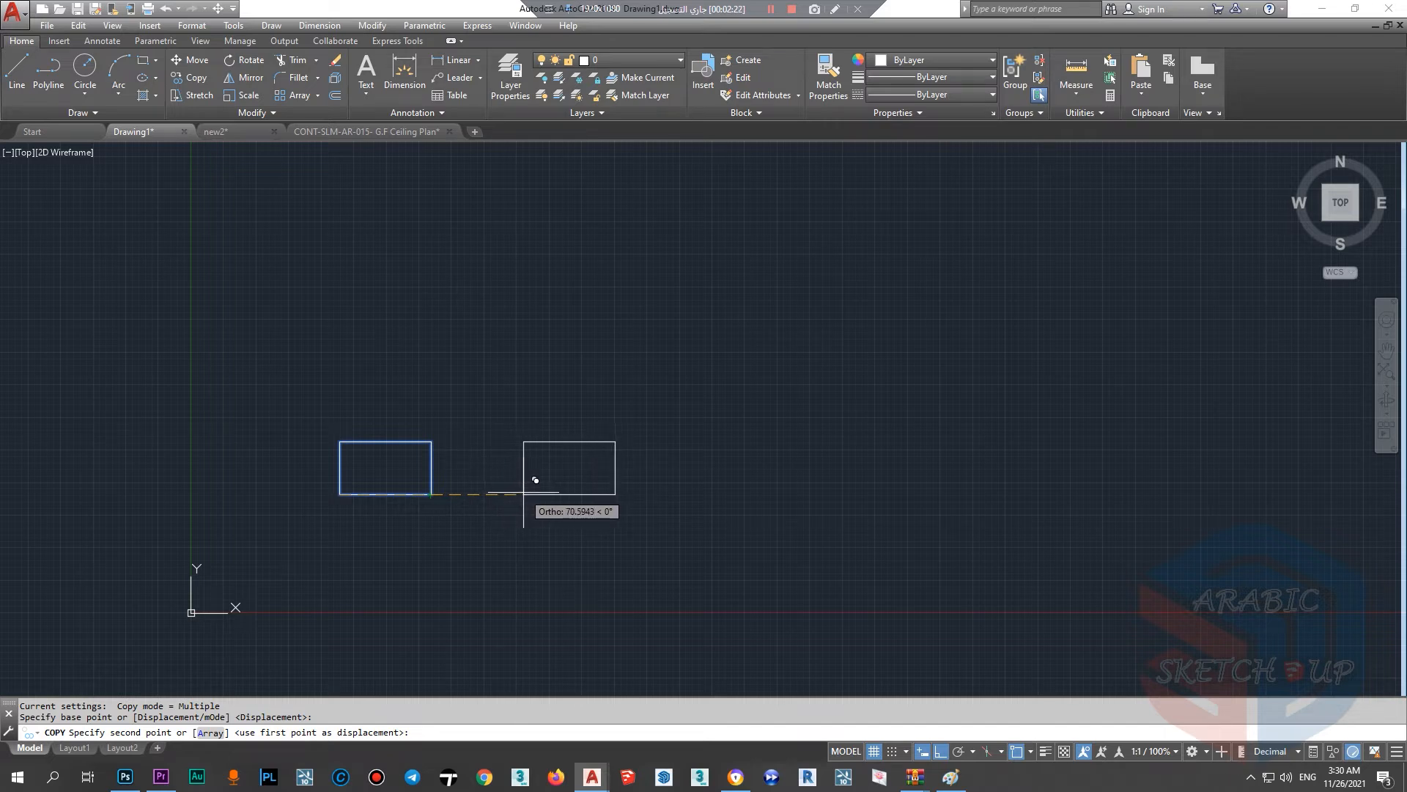
type("75")
key("Return")
key("Escape")
Step: Copy both rectangles farther to the right to extend the row to five evenly spaced rectangles
left_click(671, 396)
left_click(414, 533)
type("co")
key("Return")
left_click(340, 494)
type("150")
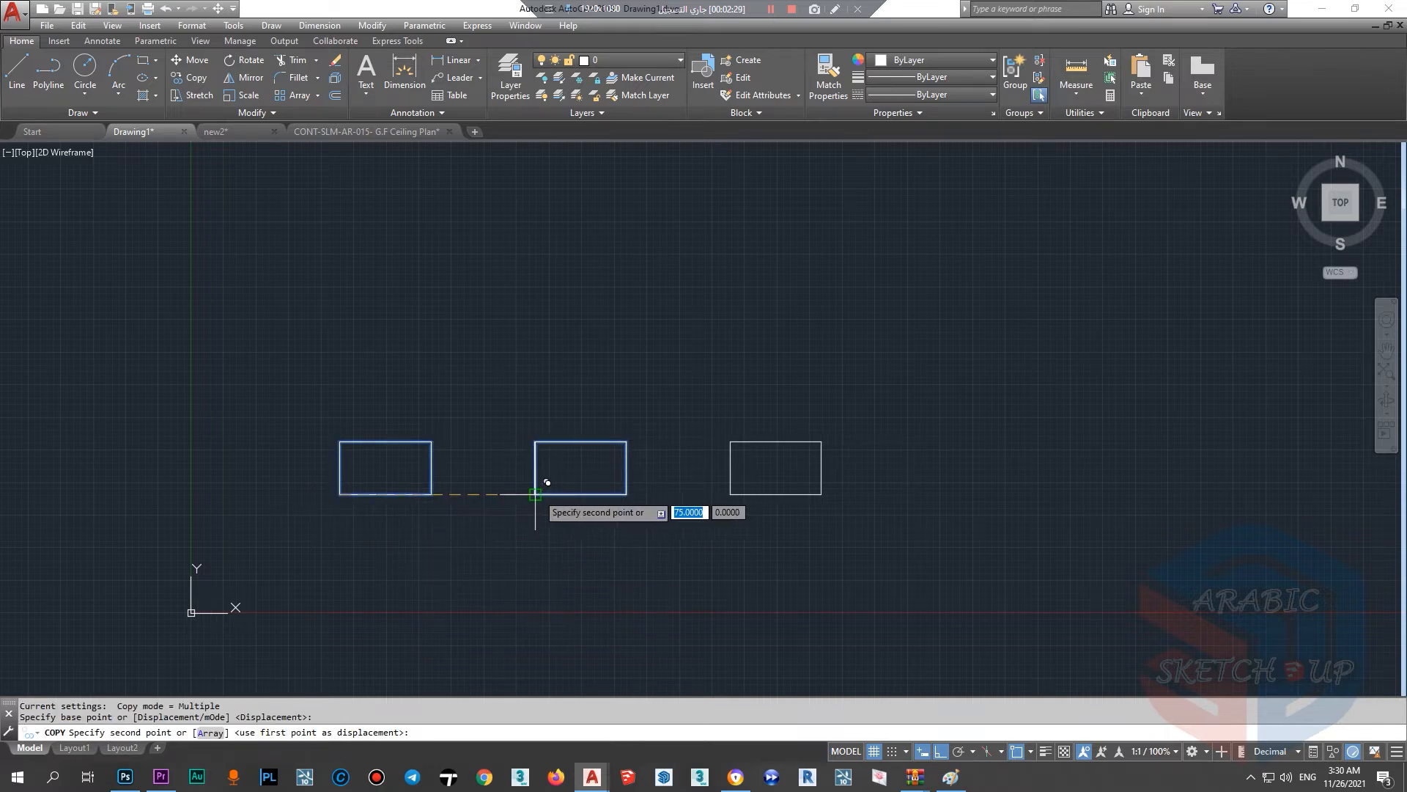
key("Return")
left_click(927, 490)
key("Escape")
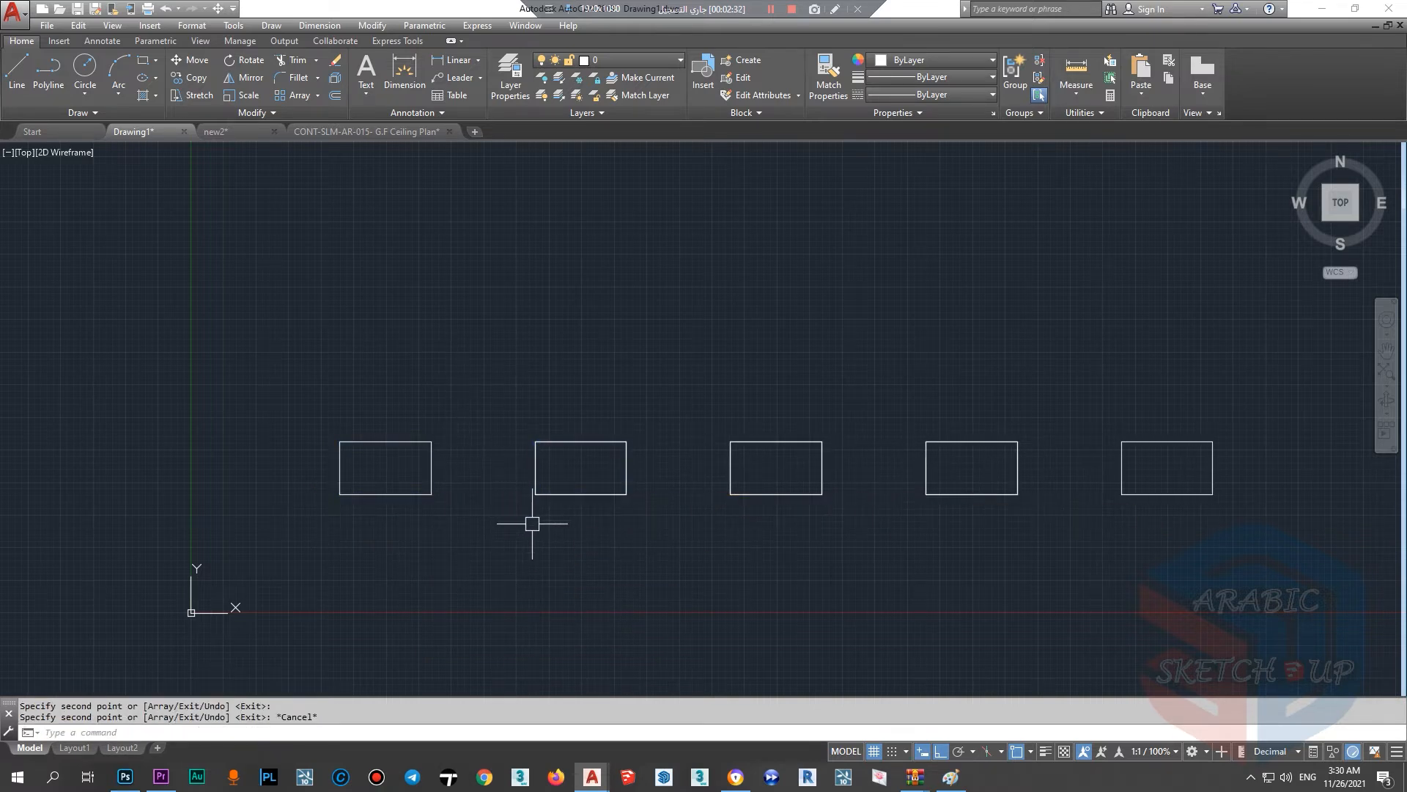
Step: Undo the copy operations so that only the original rectangle is left
scroll(503, 526, "down", 3)
key("ctrl+z")
key("ctrl+z")
key("ctrl+z")
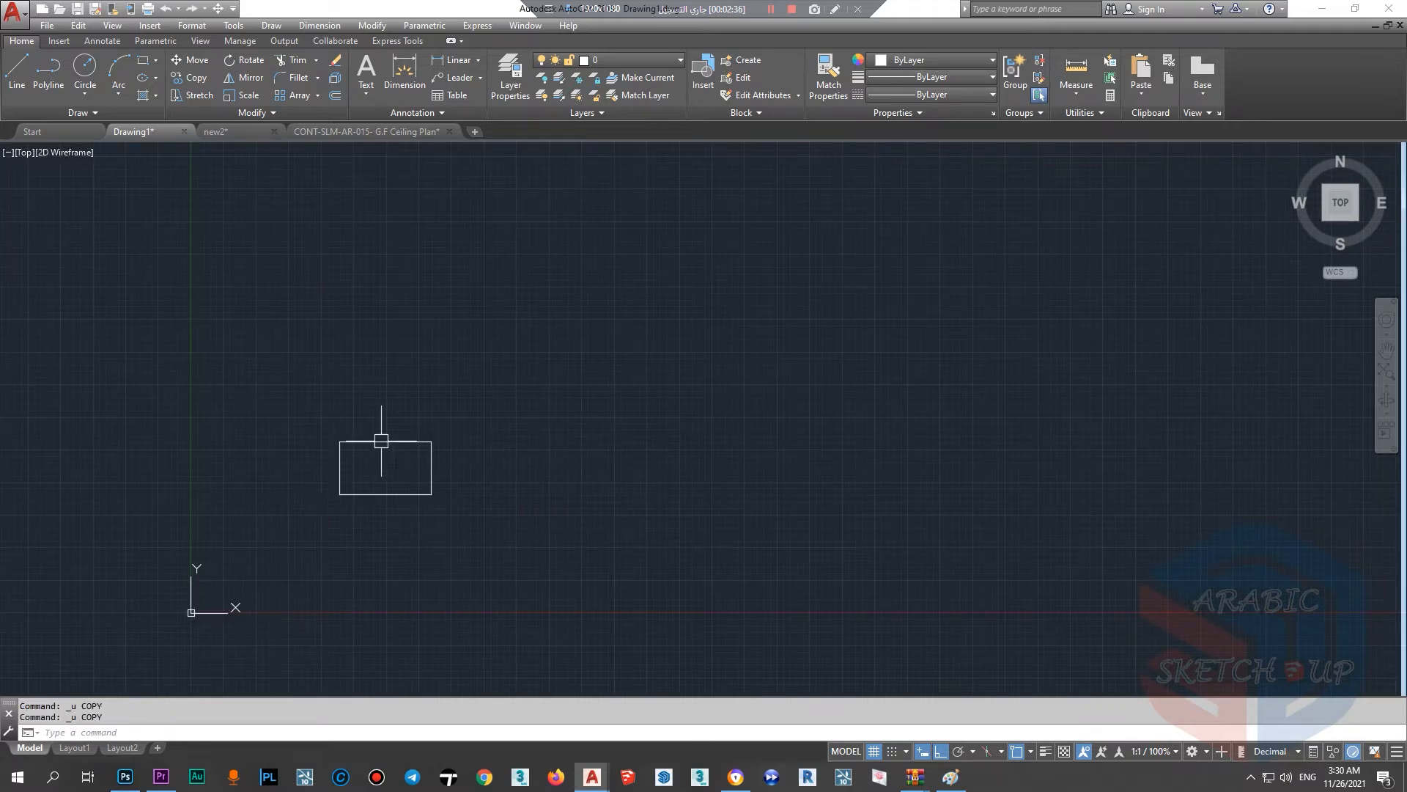
Step: Start an array of the rectangle with the Rectangular type, keeping the default rows and columns
left_click(427, 441)
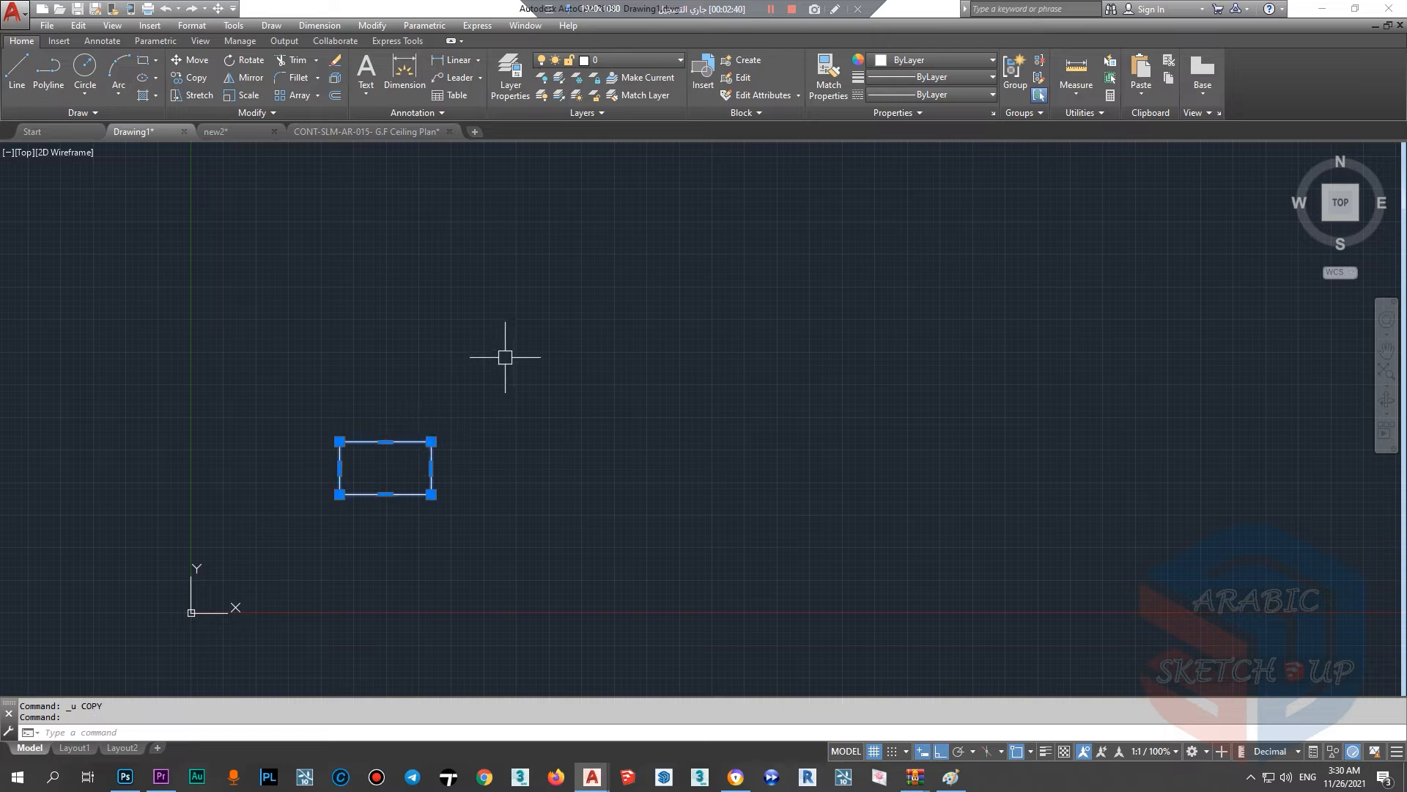
type("ARR")
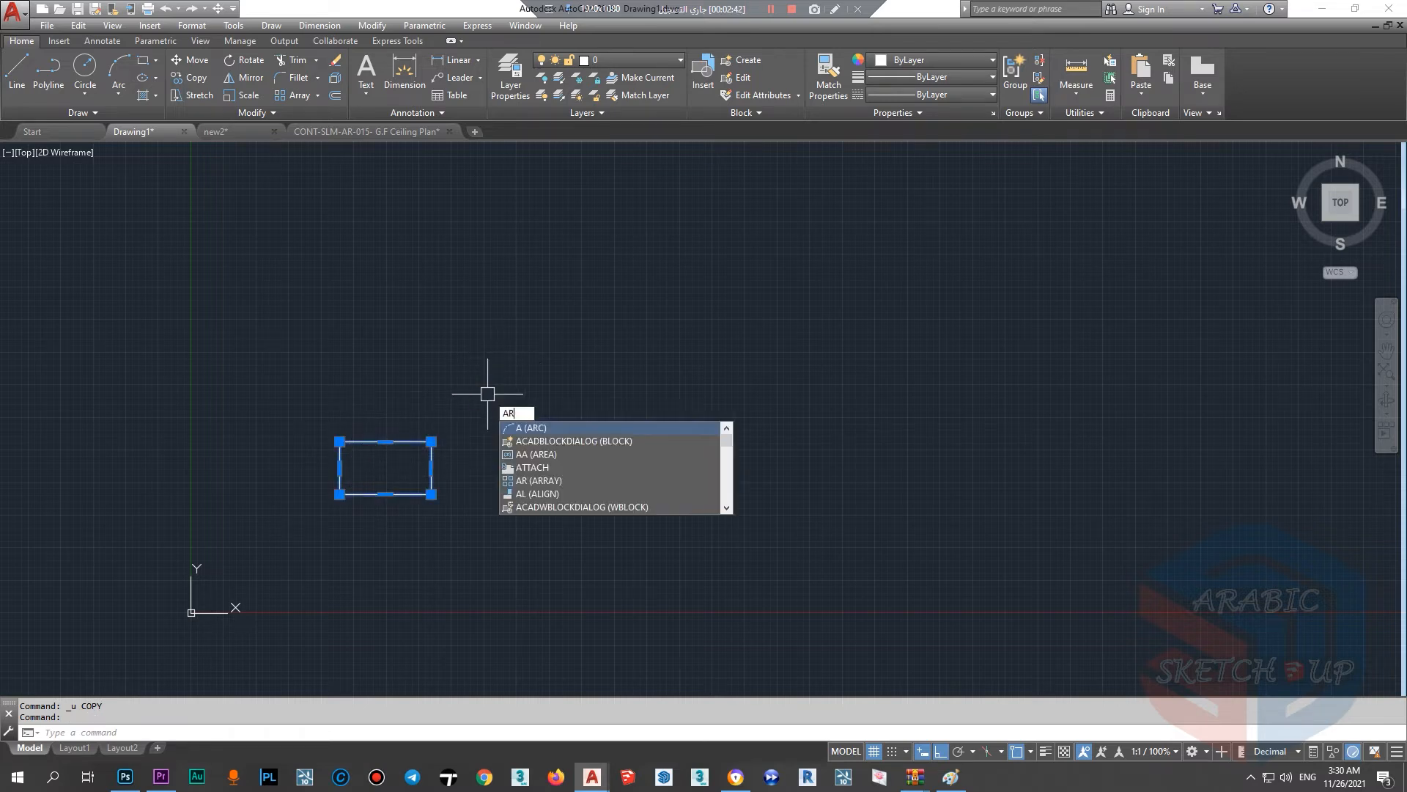
left_click(555, 442)
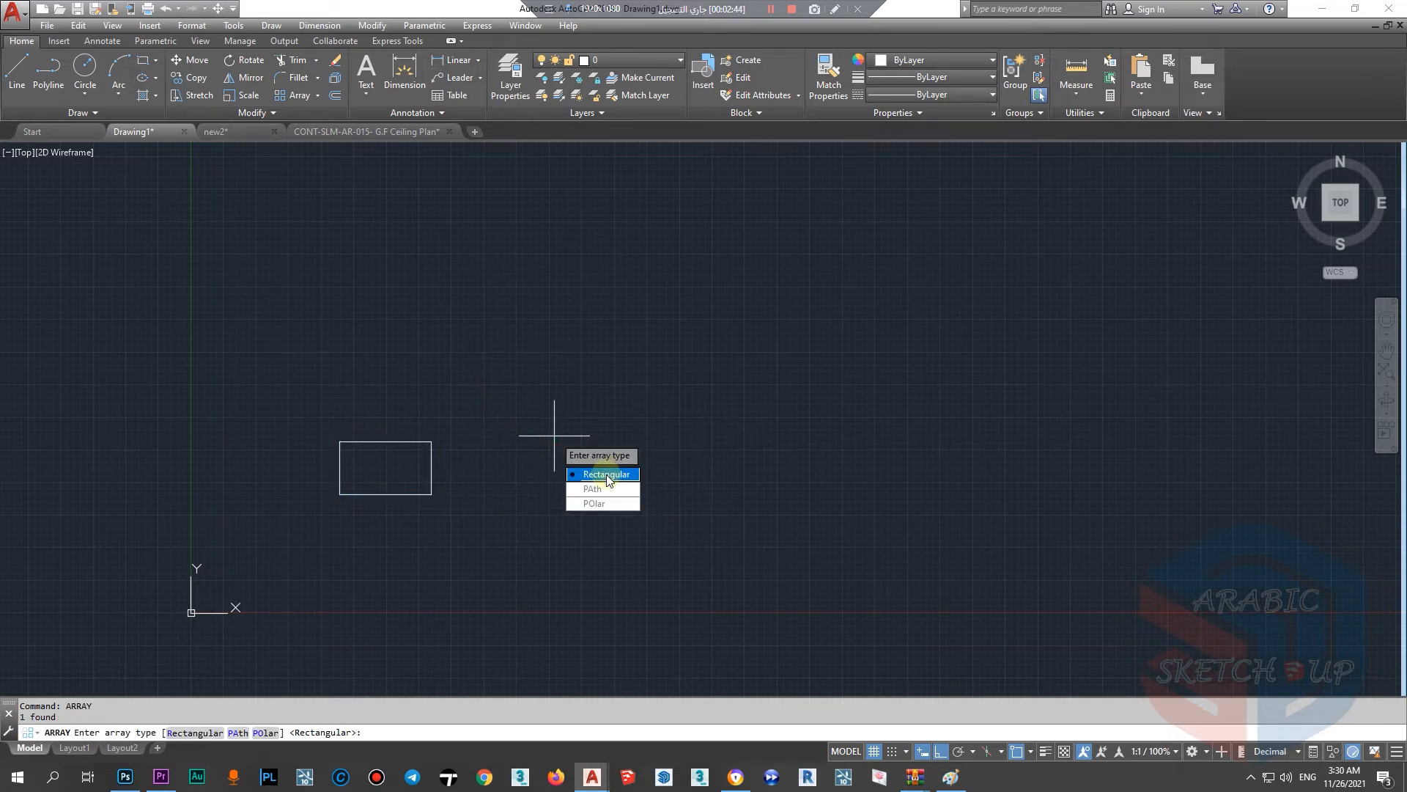
left_click(608, 470)
scroll(448, 455, "up", 4)
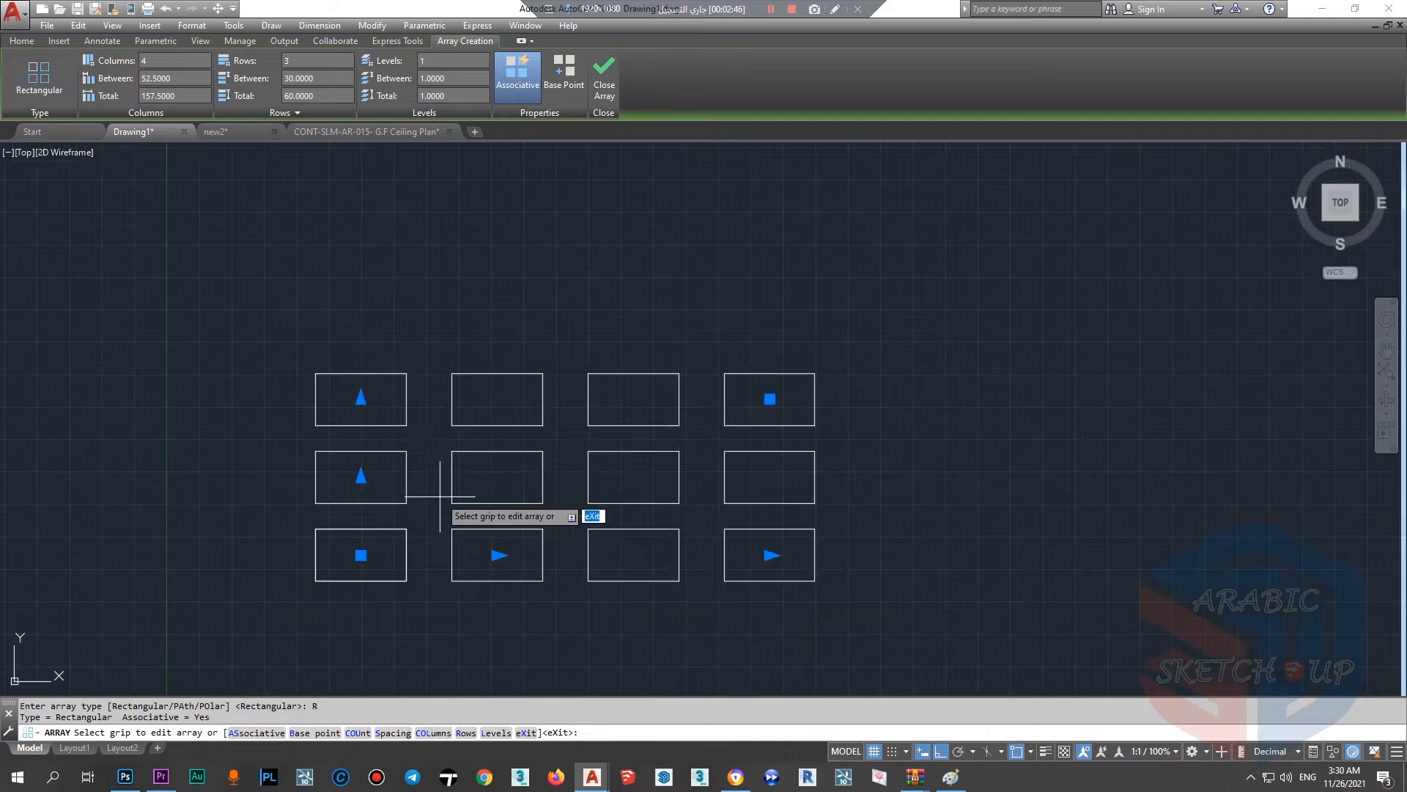
scroll(360, 399, "up", 2)
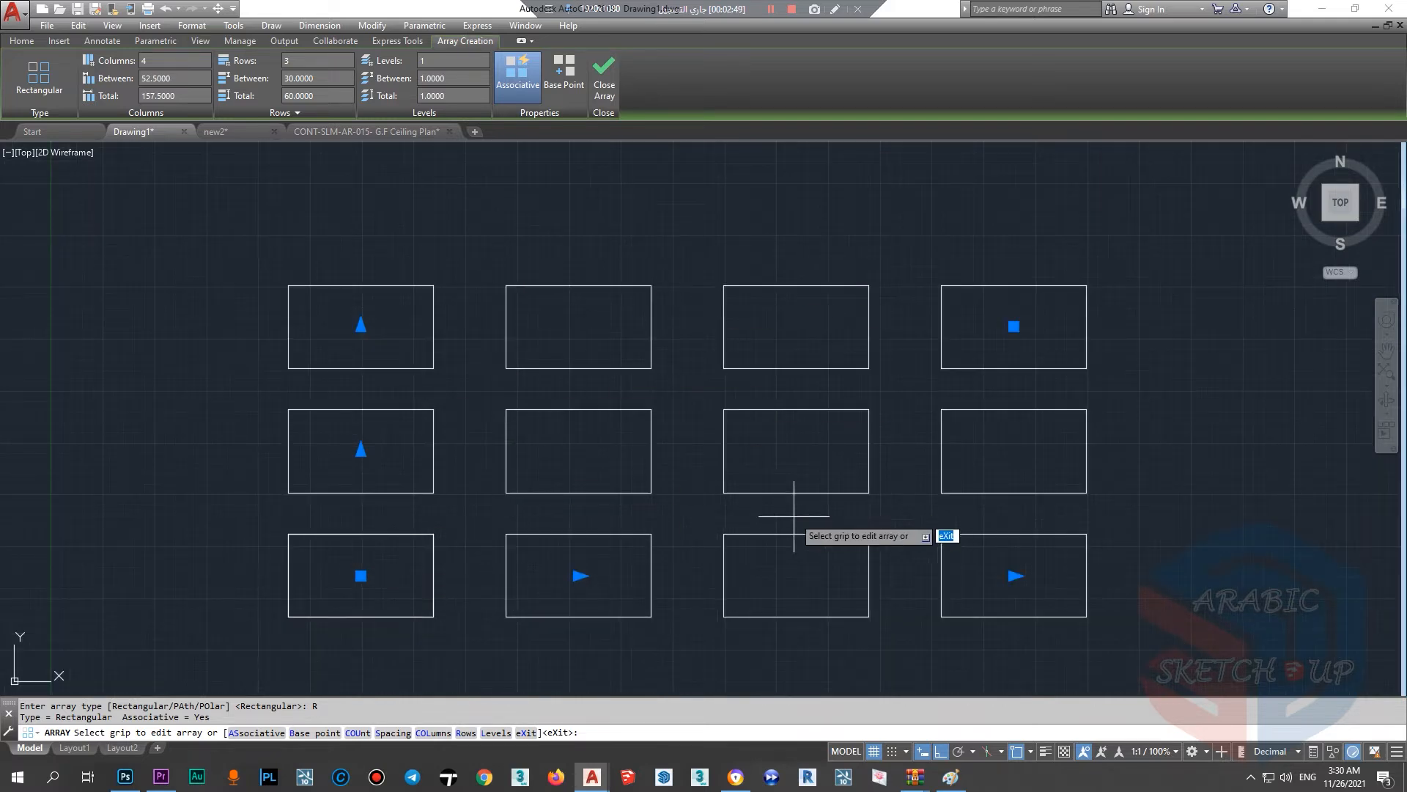
scroll(810, 525, "down", 2)
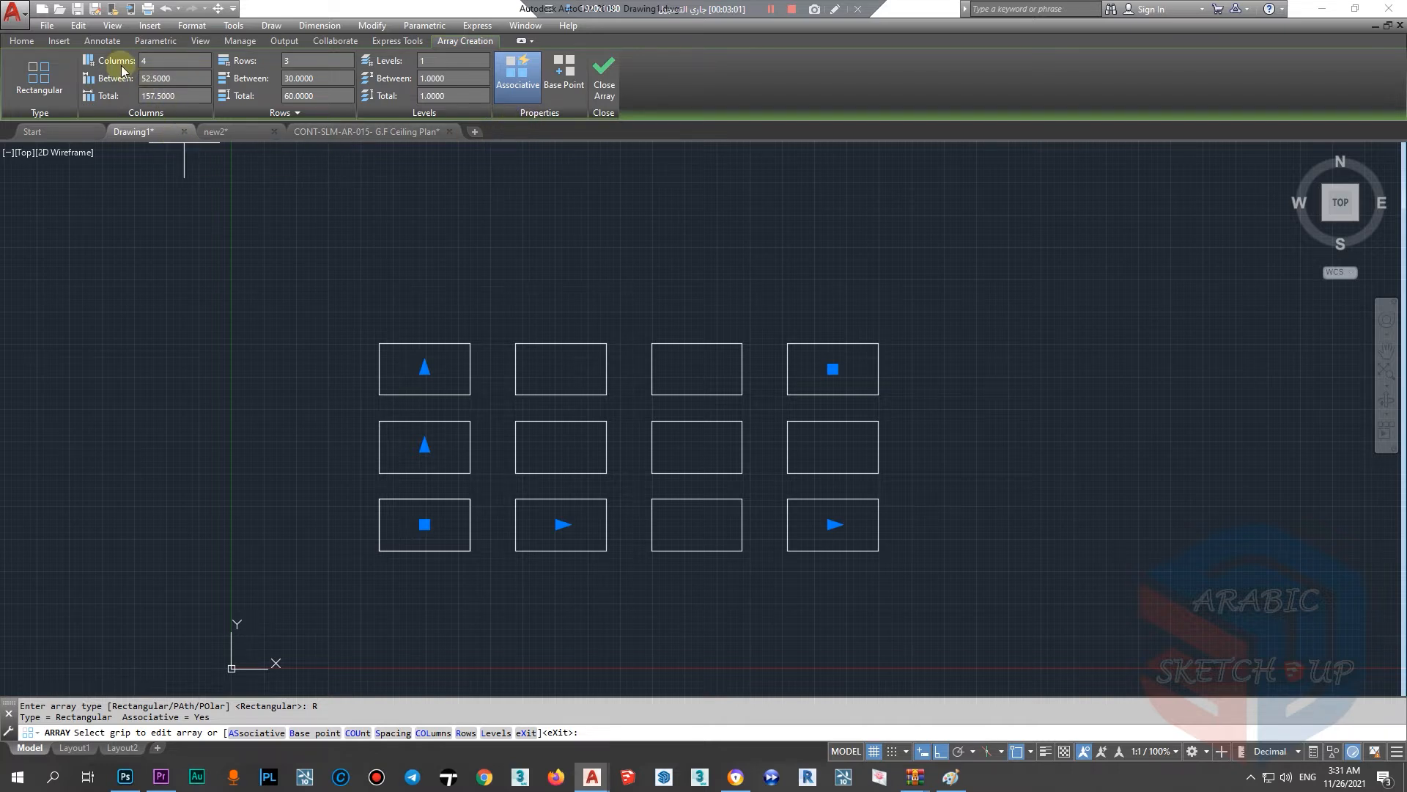
Step: Set the rectangular array's number of columns to 10
left_click(155, 60)
type("10")
key("Return")
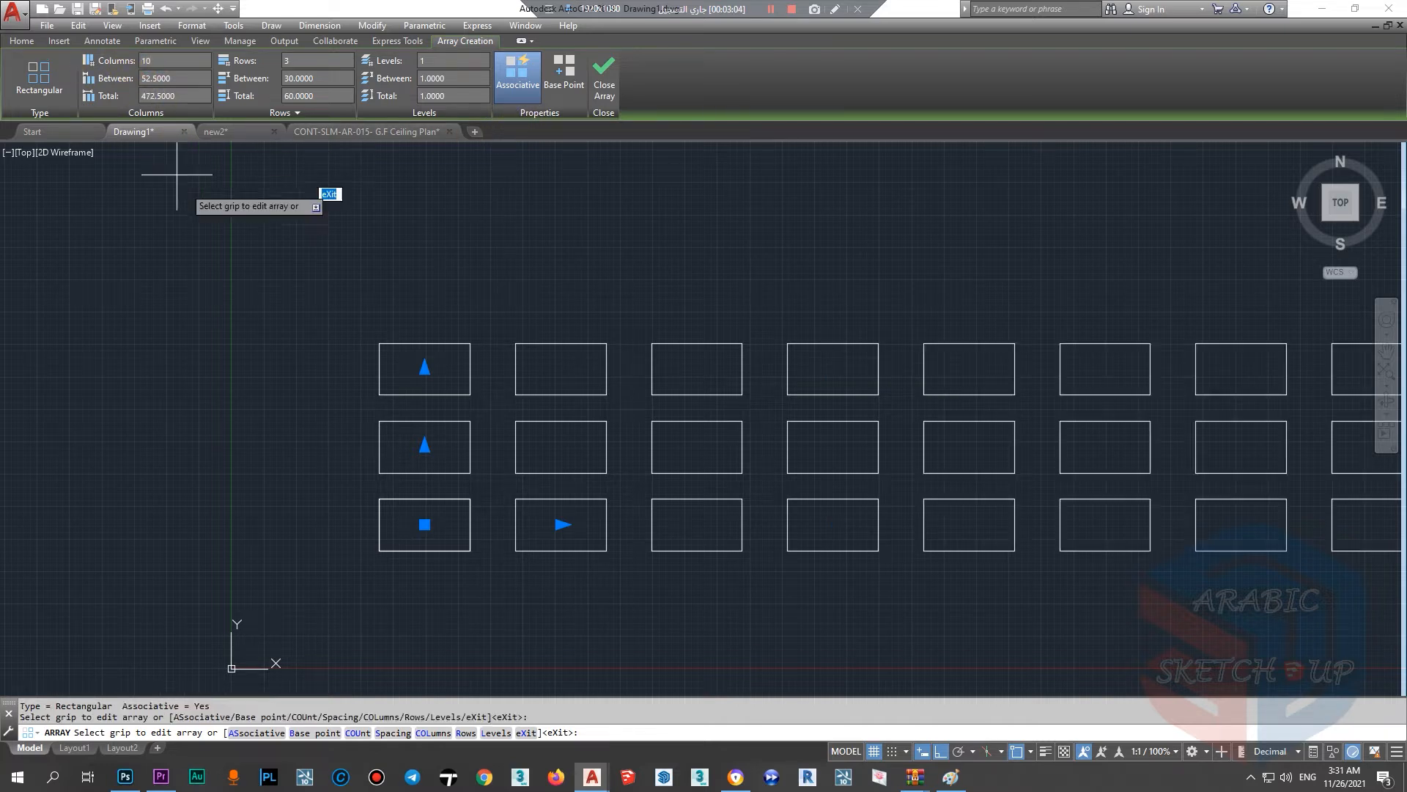
Step: Change the rectangular array to 5 columns and 4 rows
scroll(264, 324, "down", 3)
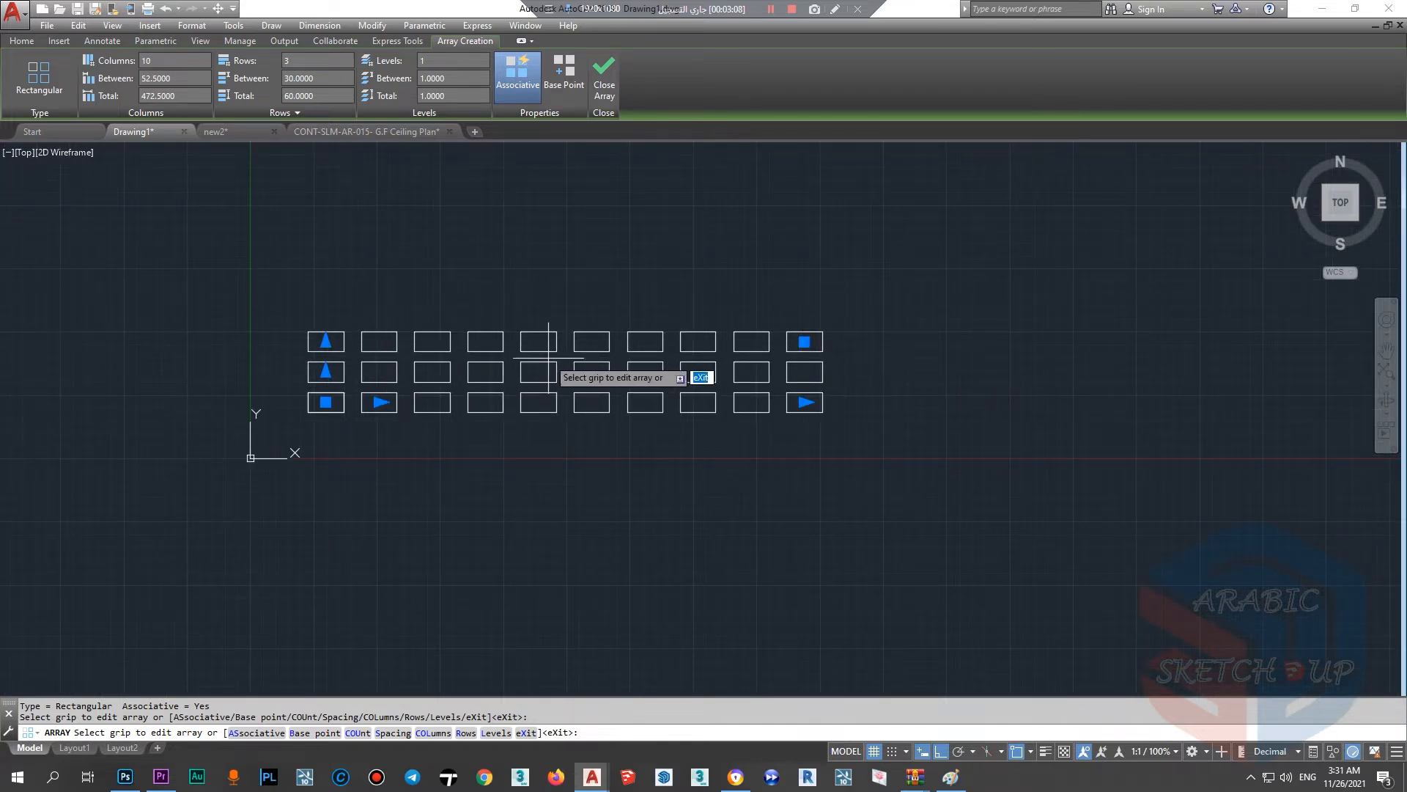
scroll(234, 268, "up", 4)
scroll(288, 212, "down", 2)
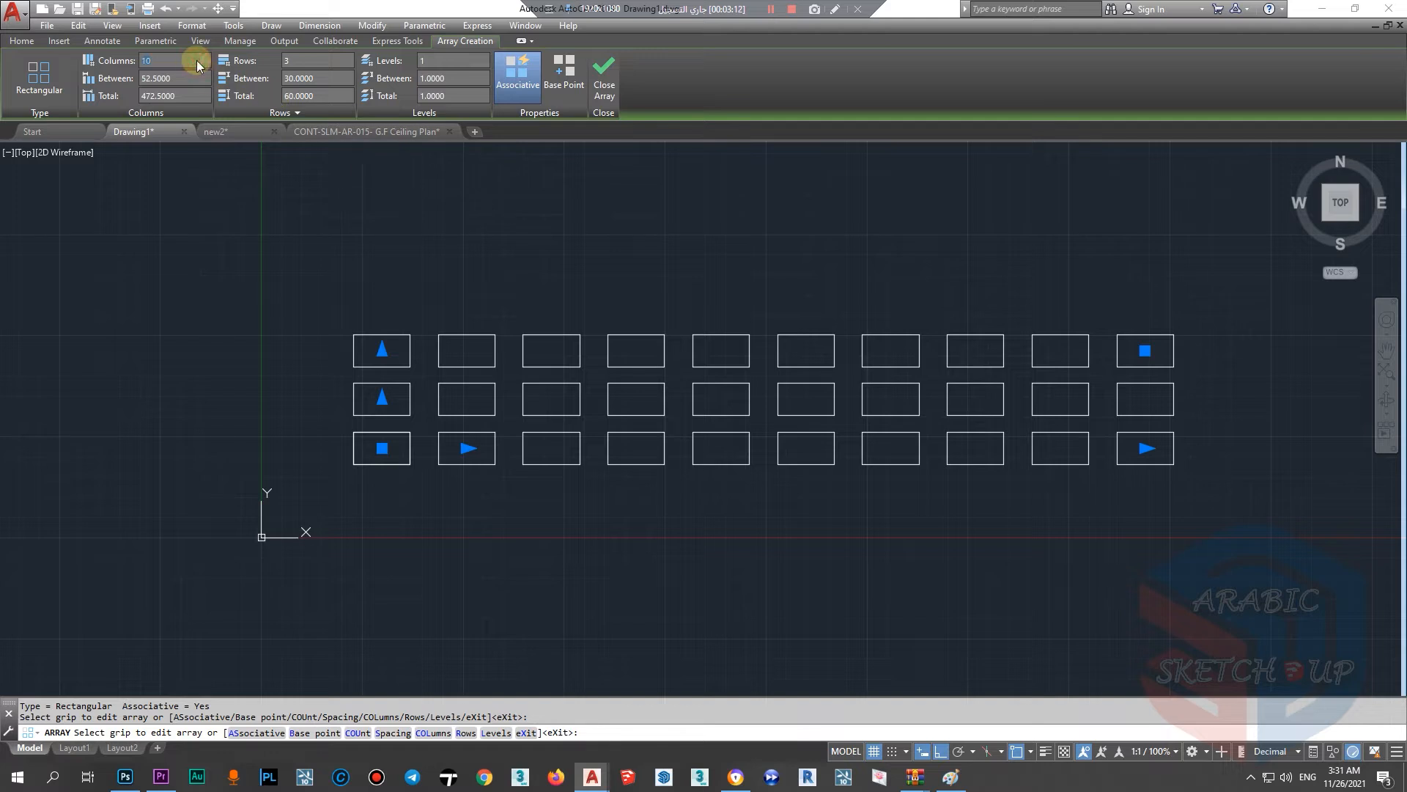
type("5")
key("Return")
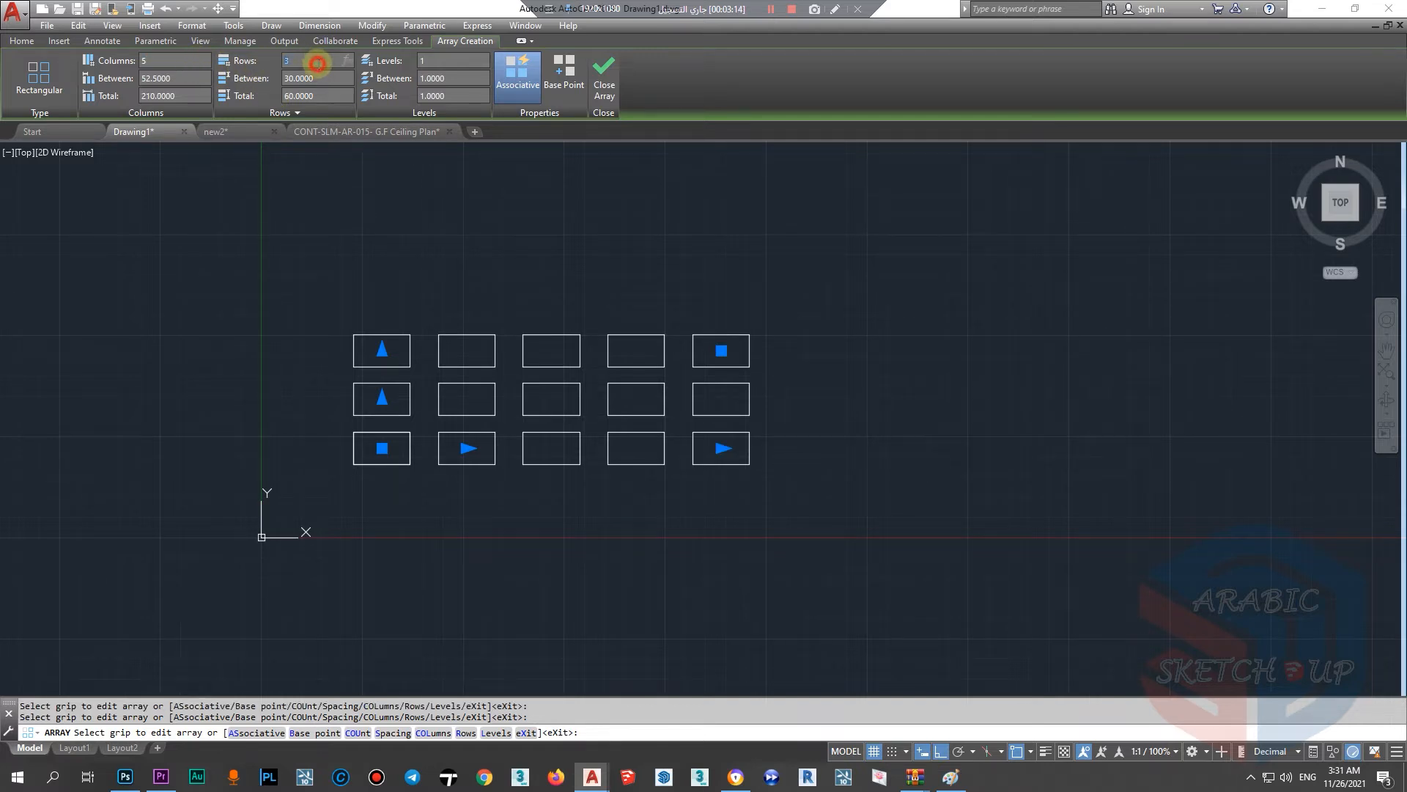
type("4")
key("Return")
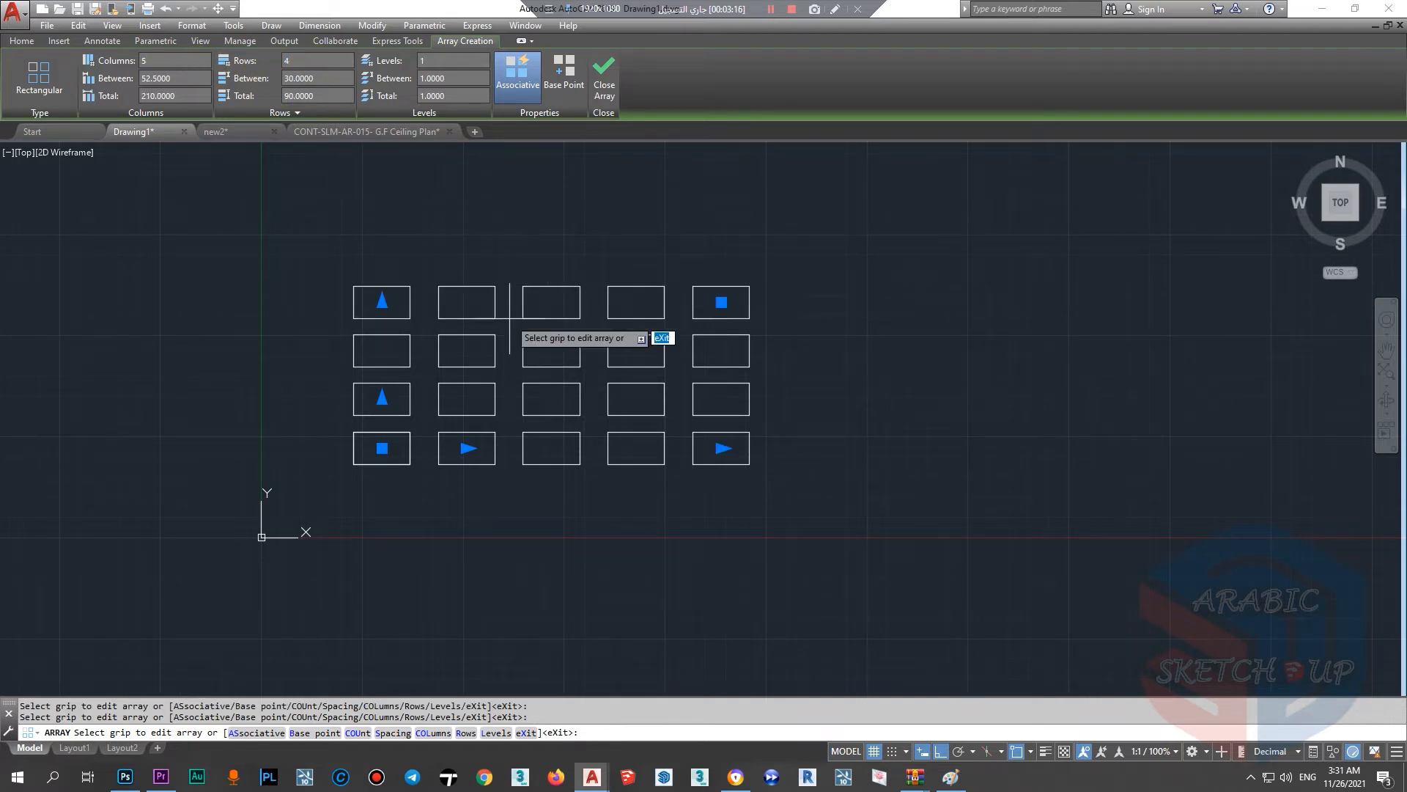
Step: Add a linear dimension above the array between the top-edge midpoints of the first two rectangles in the top row
scroll(427, 300, "up", 2)
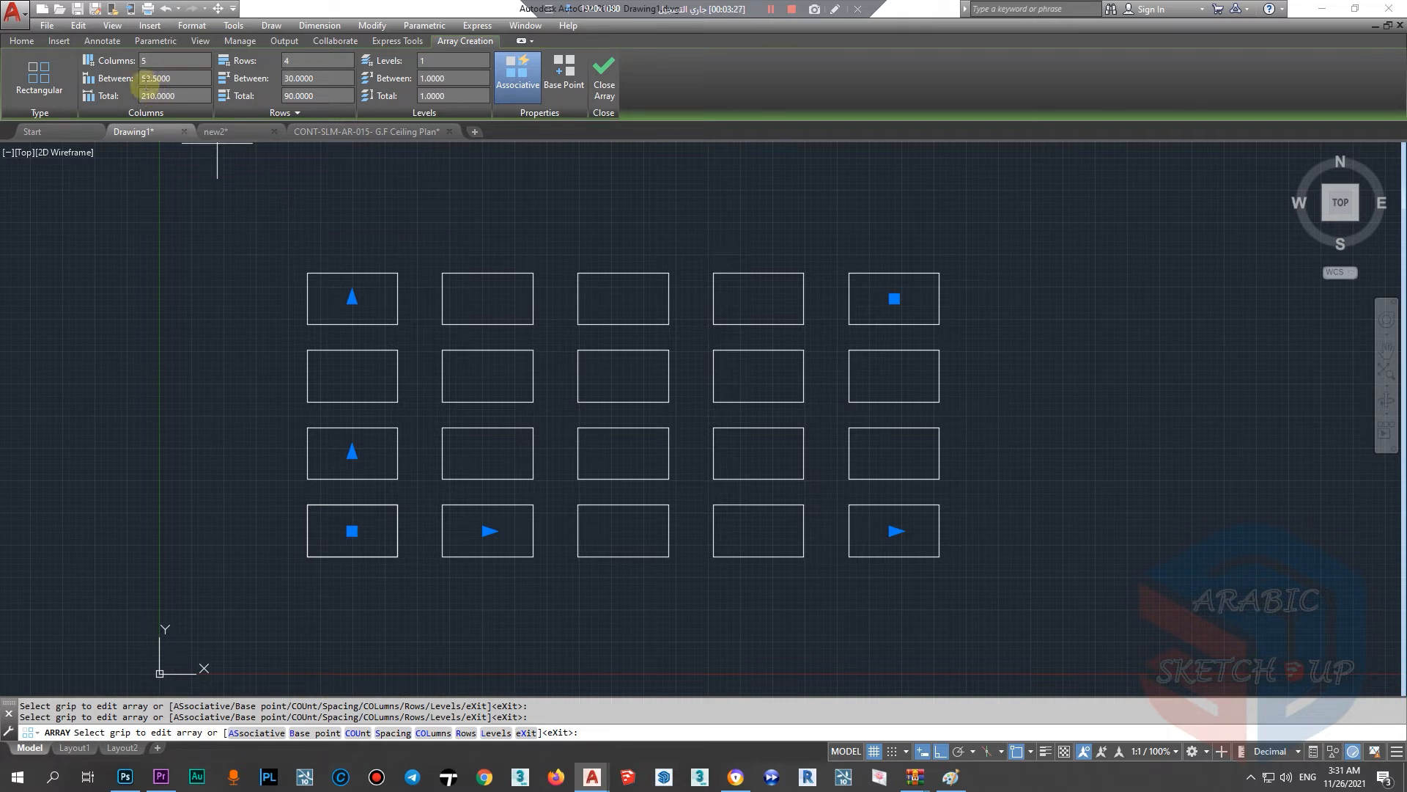
left_click(105, 42)
scroll(490, 396, "down", 2)
scroll(410, 308, "up", 4)
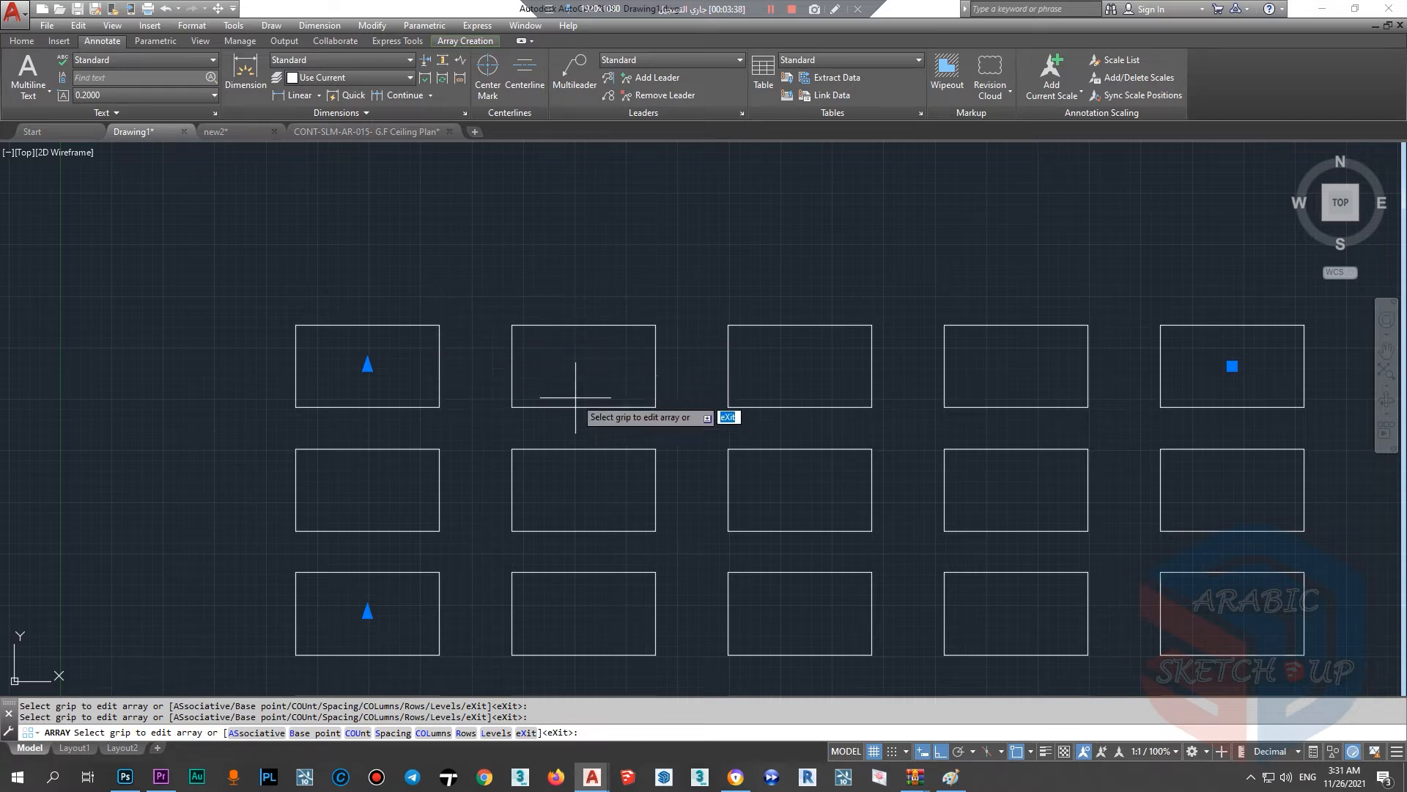
left_click(297, 96)
left_click(370, 325)
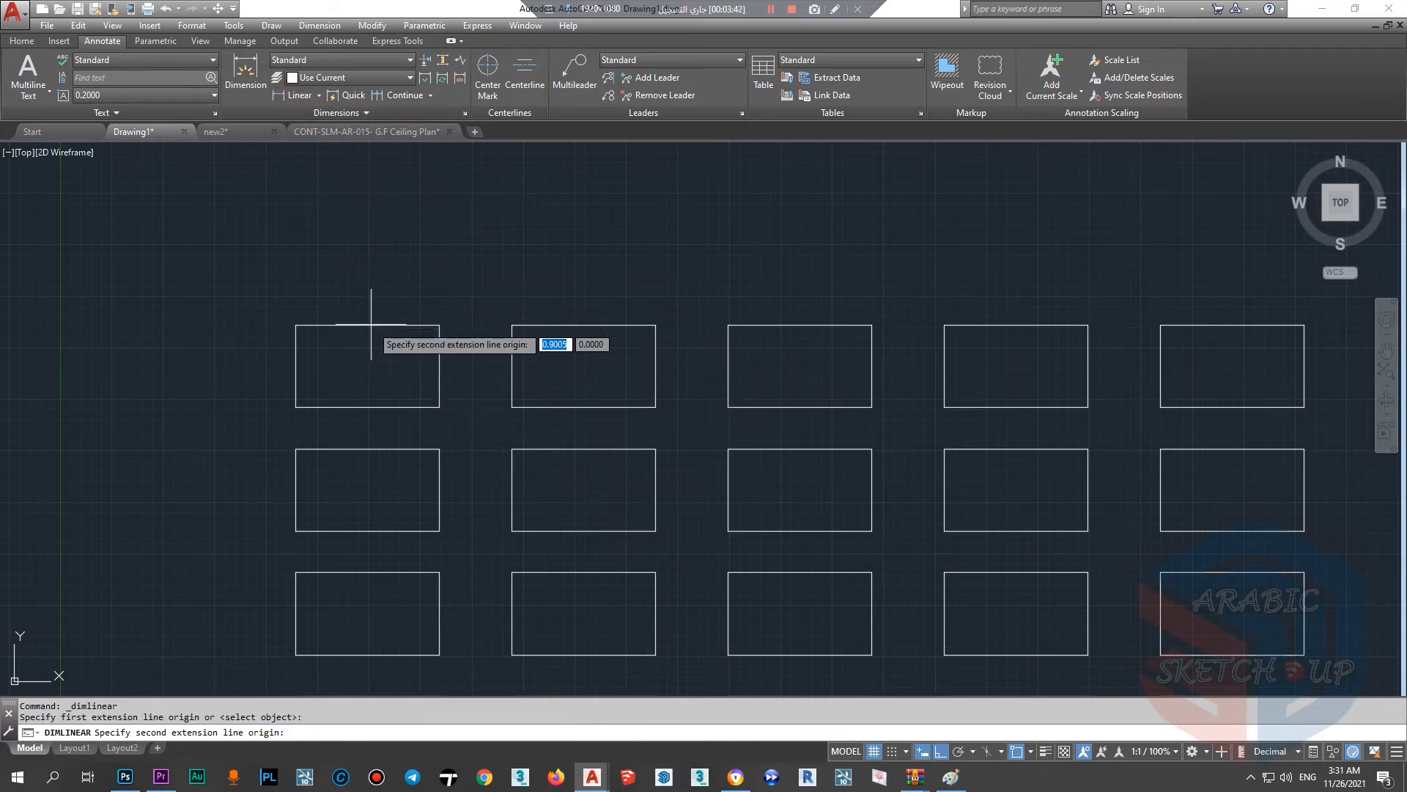
left_click(583, 324)
left_click(548, 238)
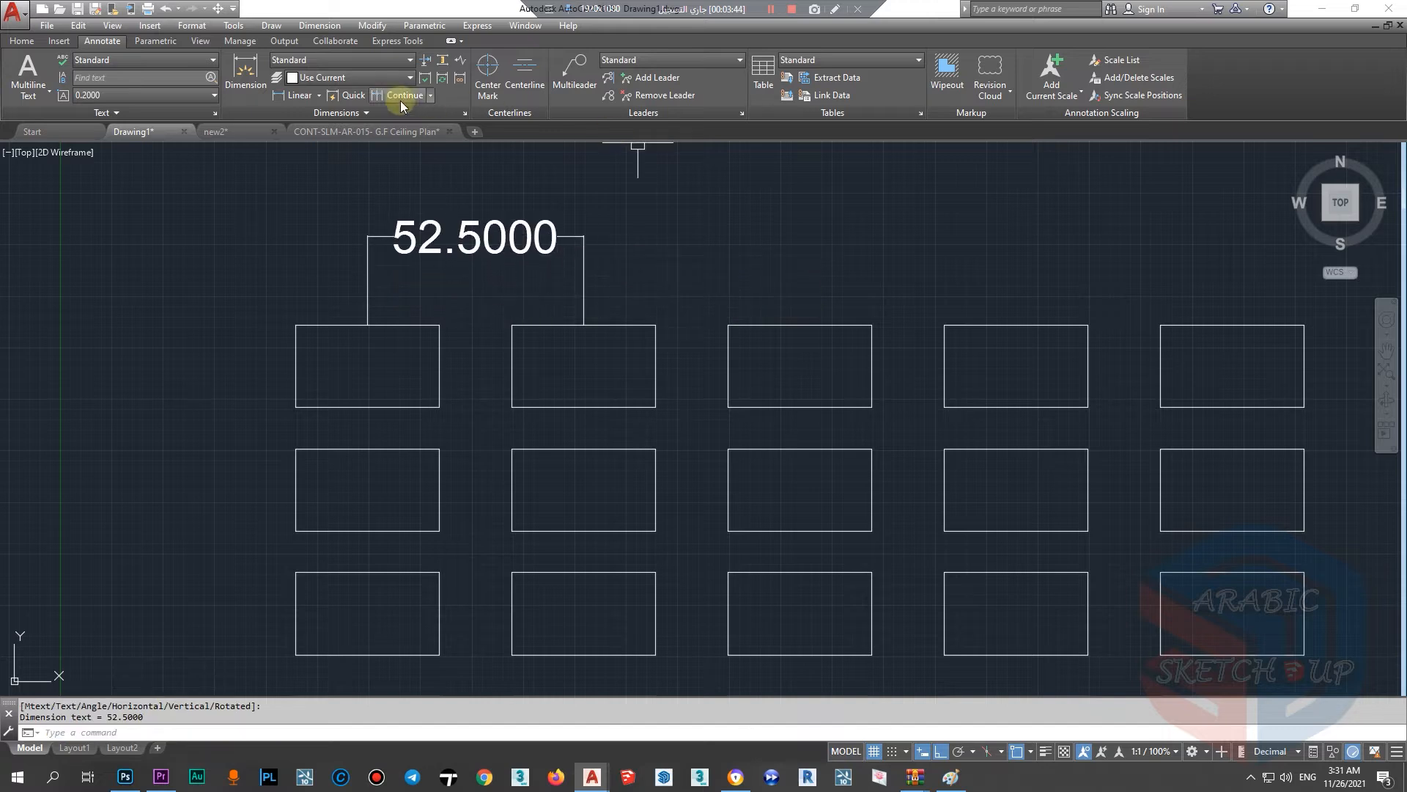
Step: Add a linear dimension between the upper-left corners of the first two rectangles in the top row, above the existing dimension
left_click(296, 95)
left_click(295, 325)
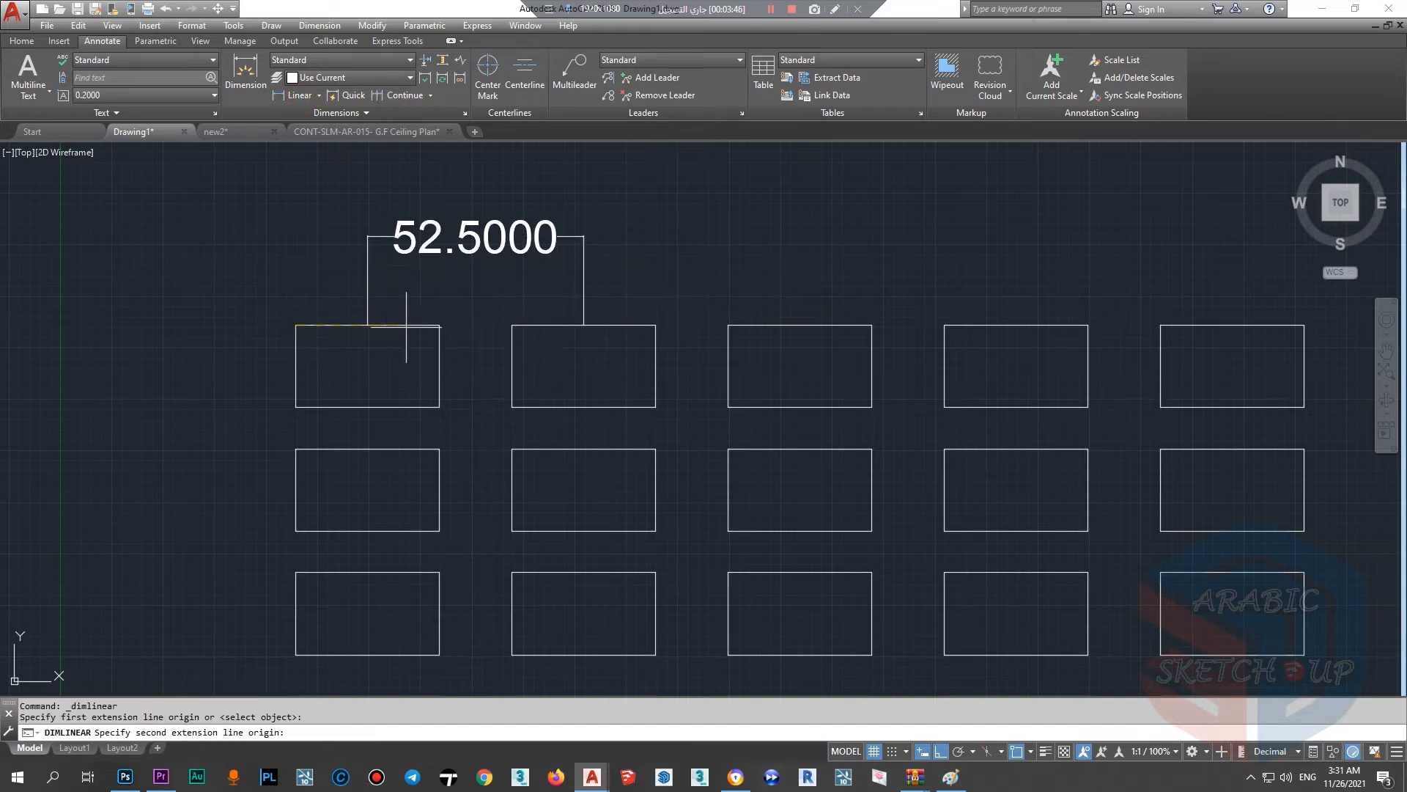
left_click(512, 324)
left_click(513, 173)
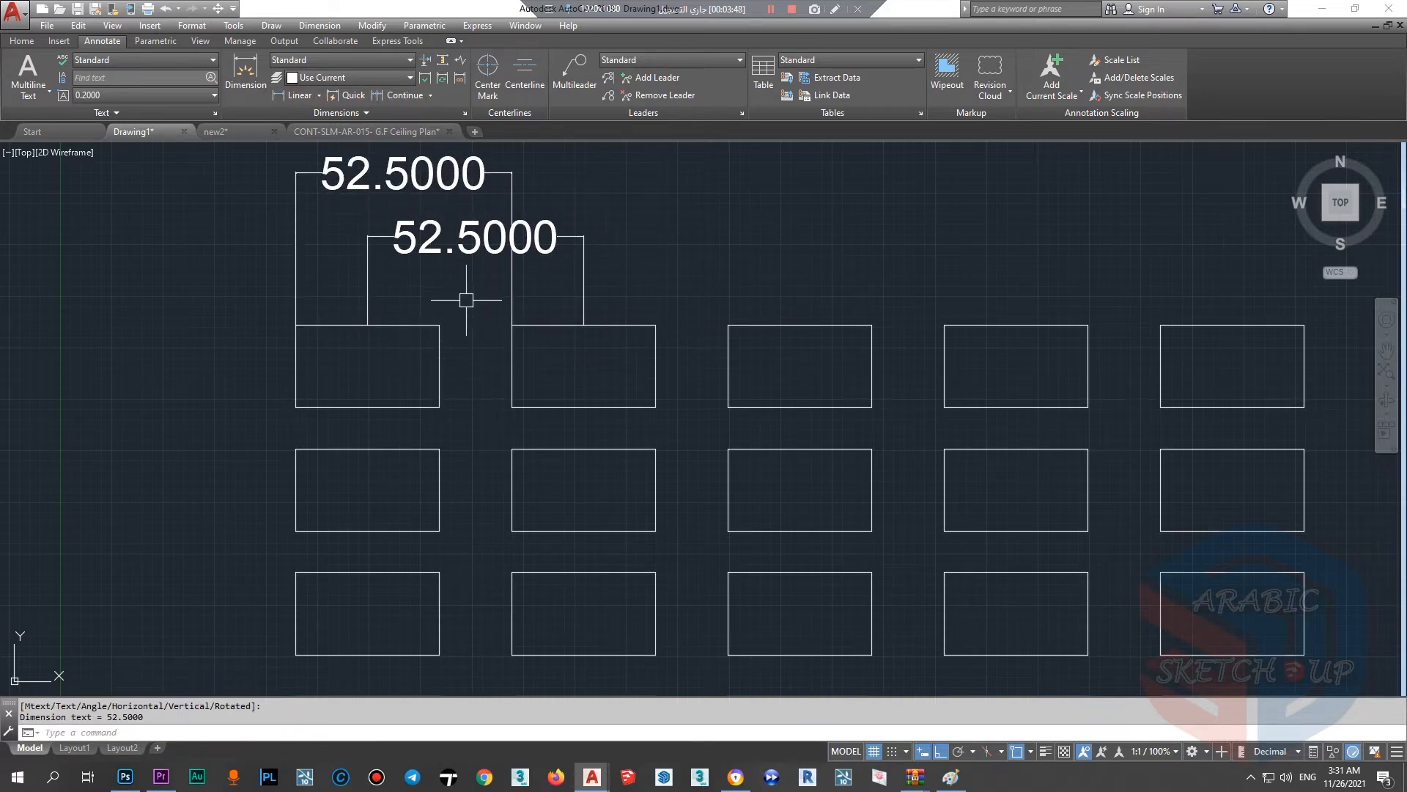
Step: Add a third linear dimension between the upper-right corners of the first two top-row rectangles, placed above the other two
key("Return")
left_click(440, 325)
left_click(656, 325)
scroll(616, 265, "down", 2)
left_click(615, 192)
key("Escape")
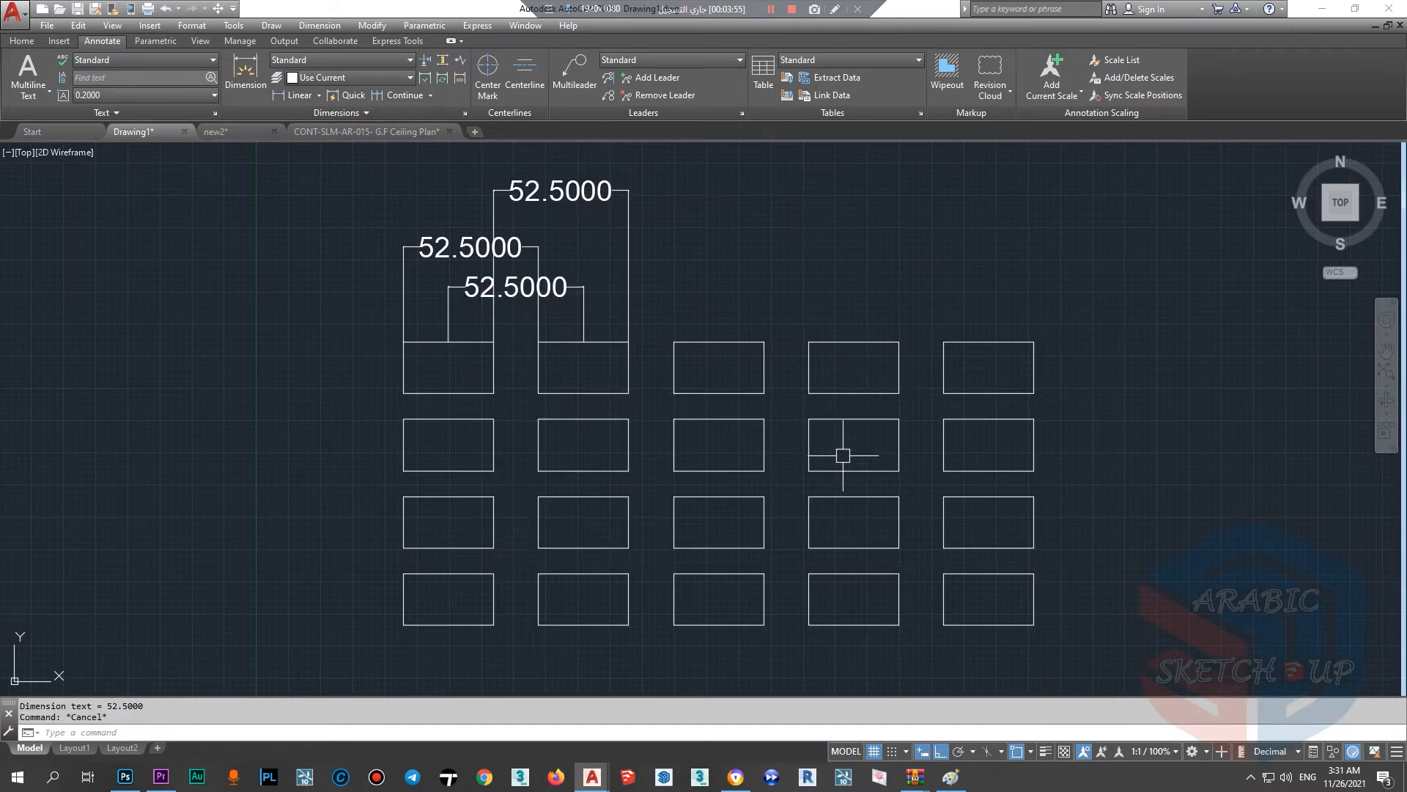
Step: Select the array and set the distance between its columns to 75
left_click(860, 394)
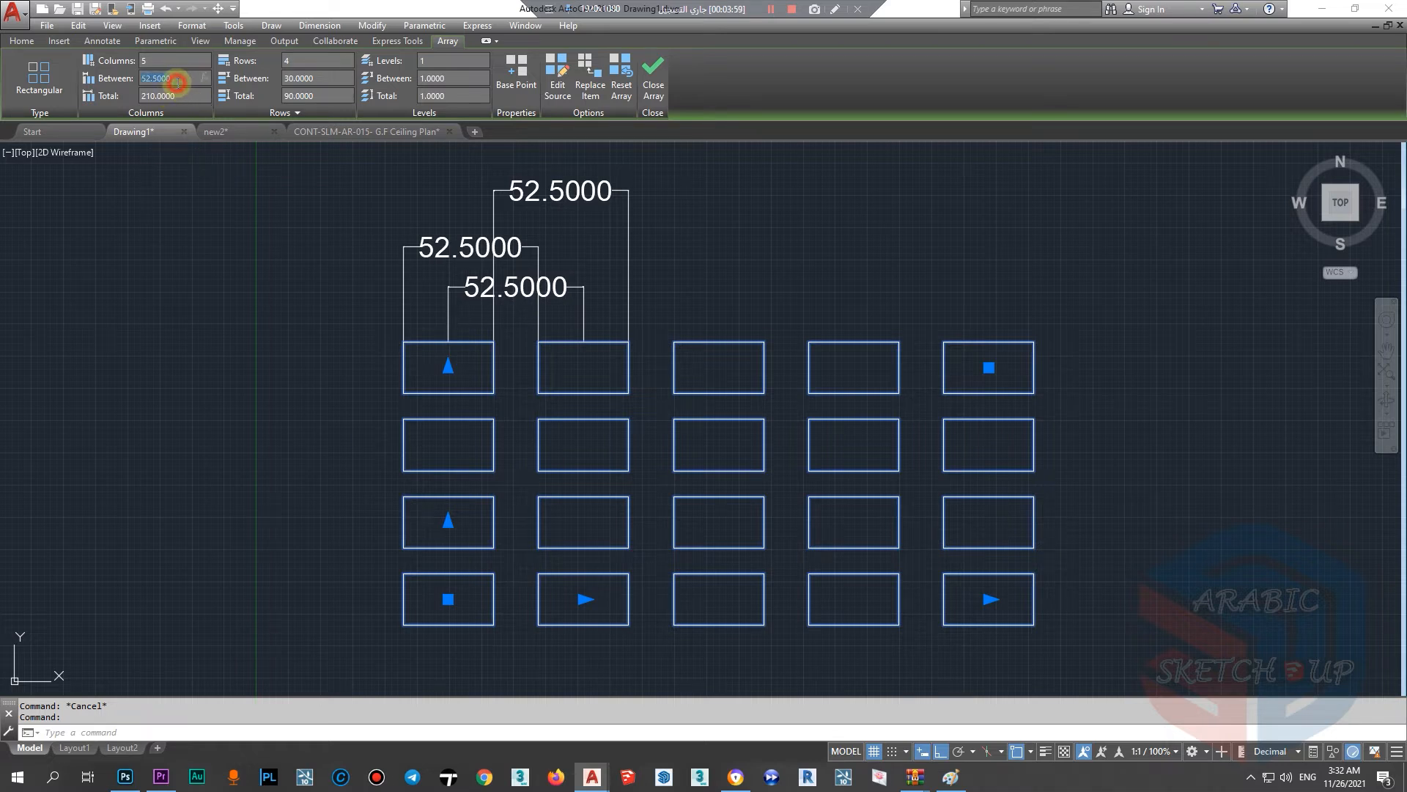
left_click(177, 78)
type("75")
key("Return")
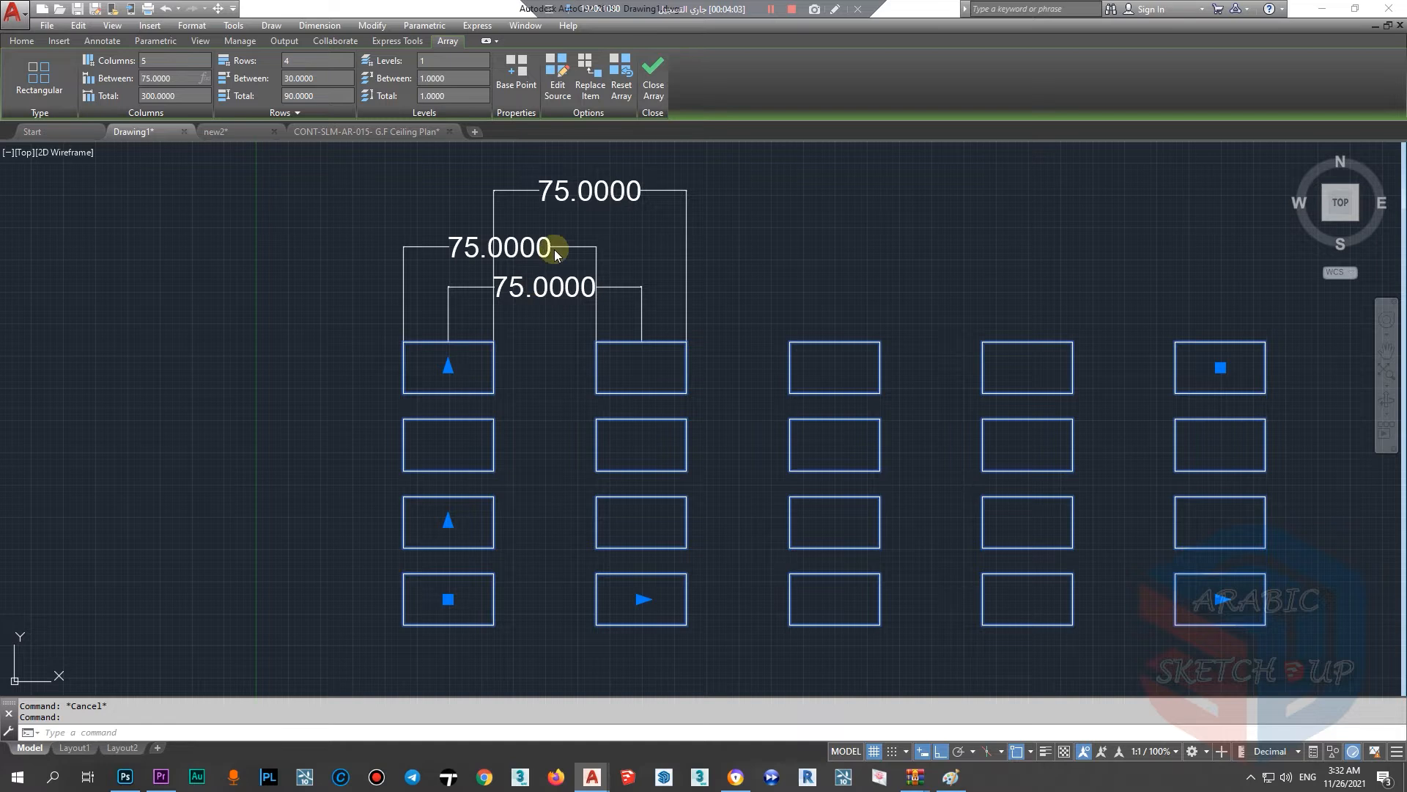
Step: Set the distance between the array's columns to 80 and check the three dimensions above it
scroll(530, 258, "up", 2)
scroll(557, 372, "down", 2)
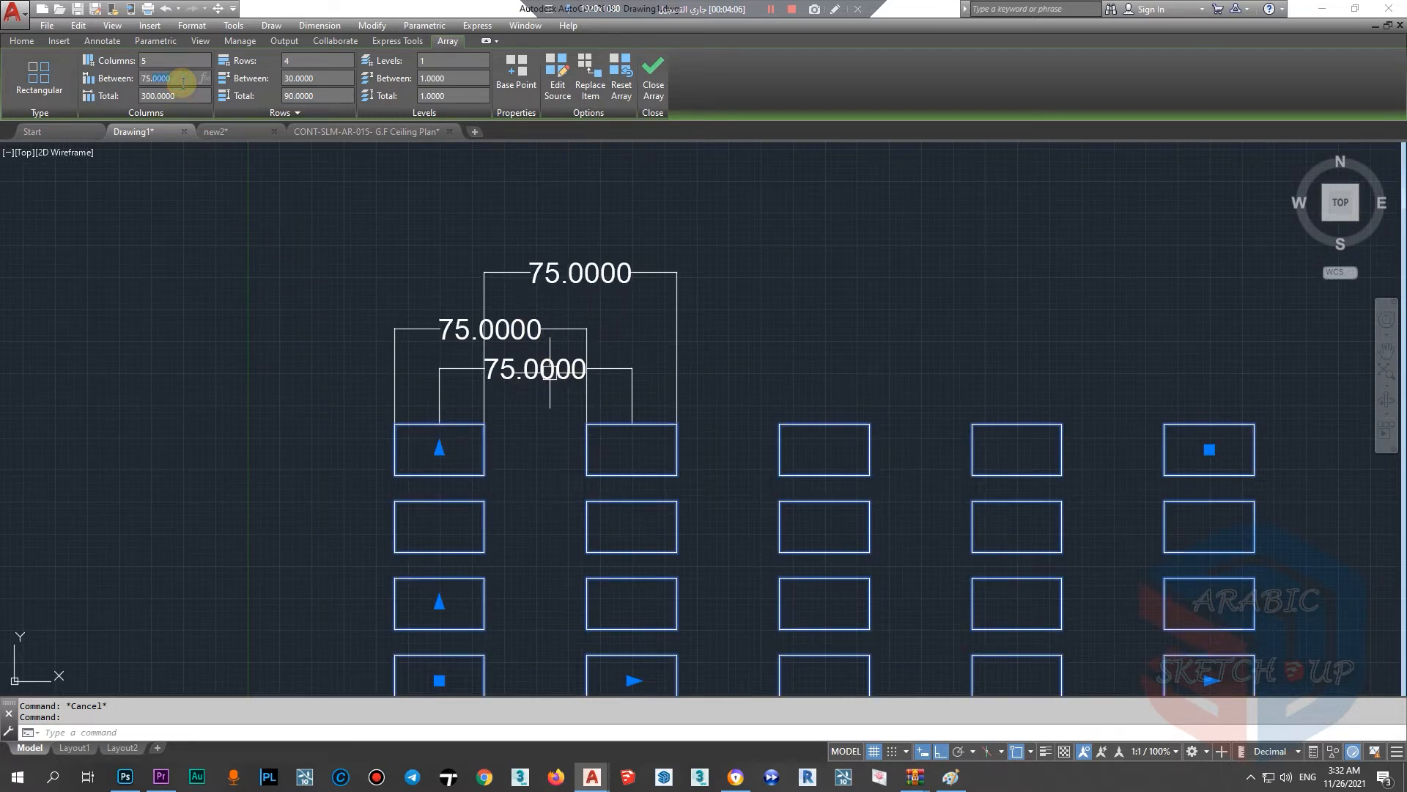
left_click_drag(178, 79, 134, 86)
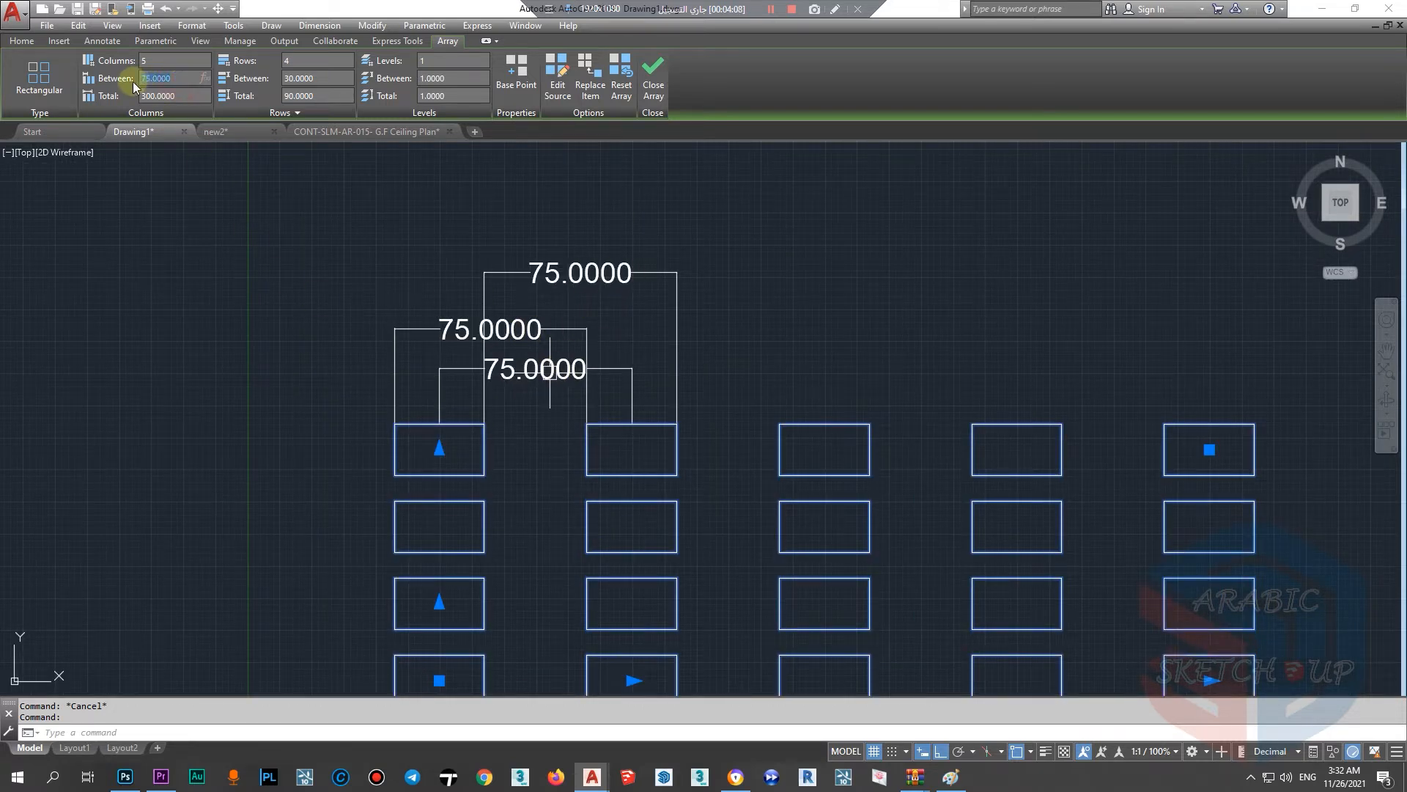
key("Return")
scroll(440, 352, "up", 4)
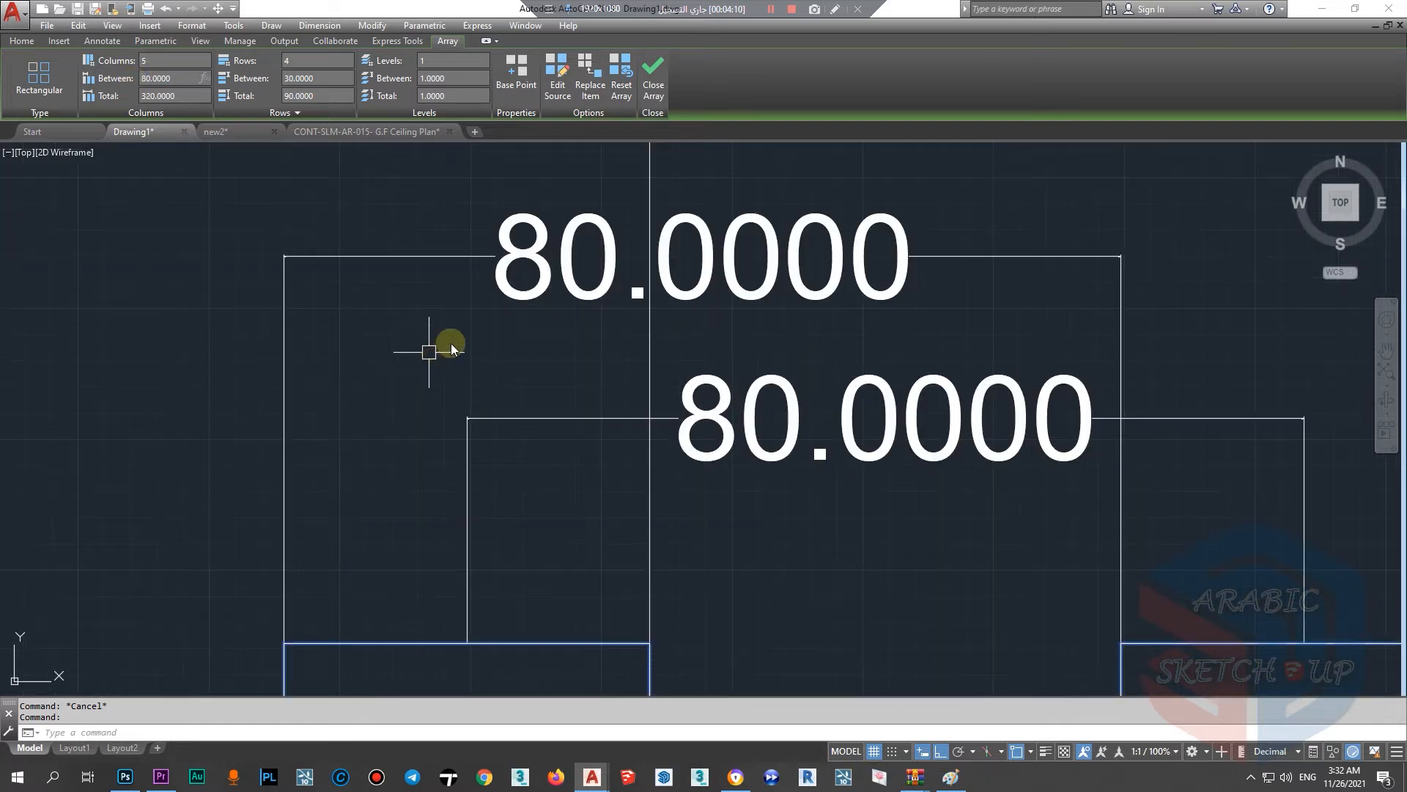
scroll(463, 331, "down", 1)
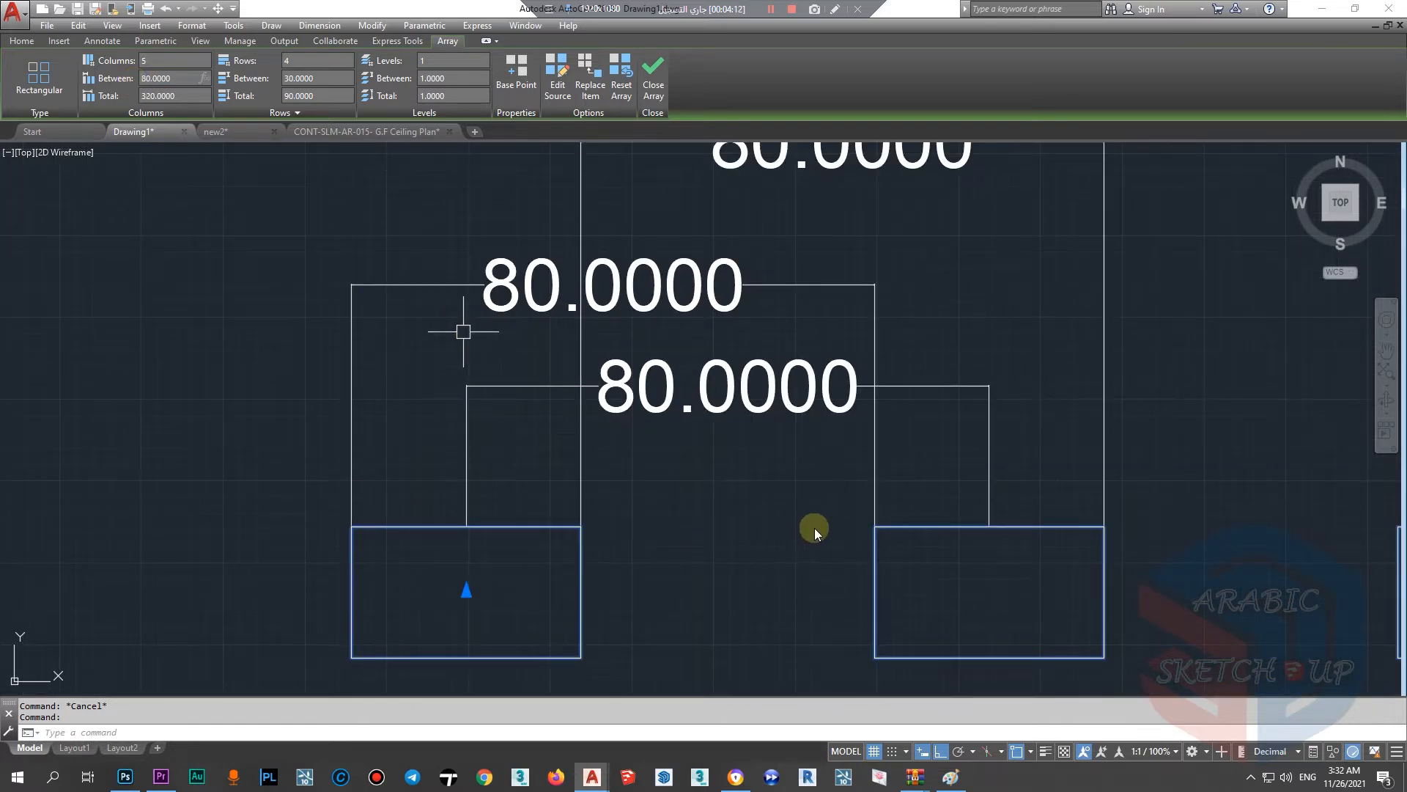
scroll(480, 377, "down", 4)
left_click(481, 377)
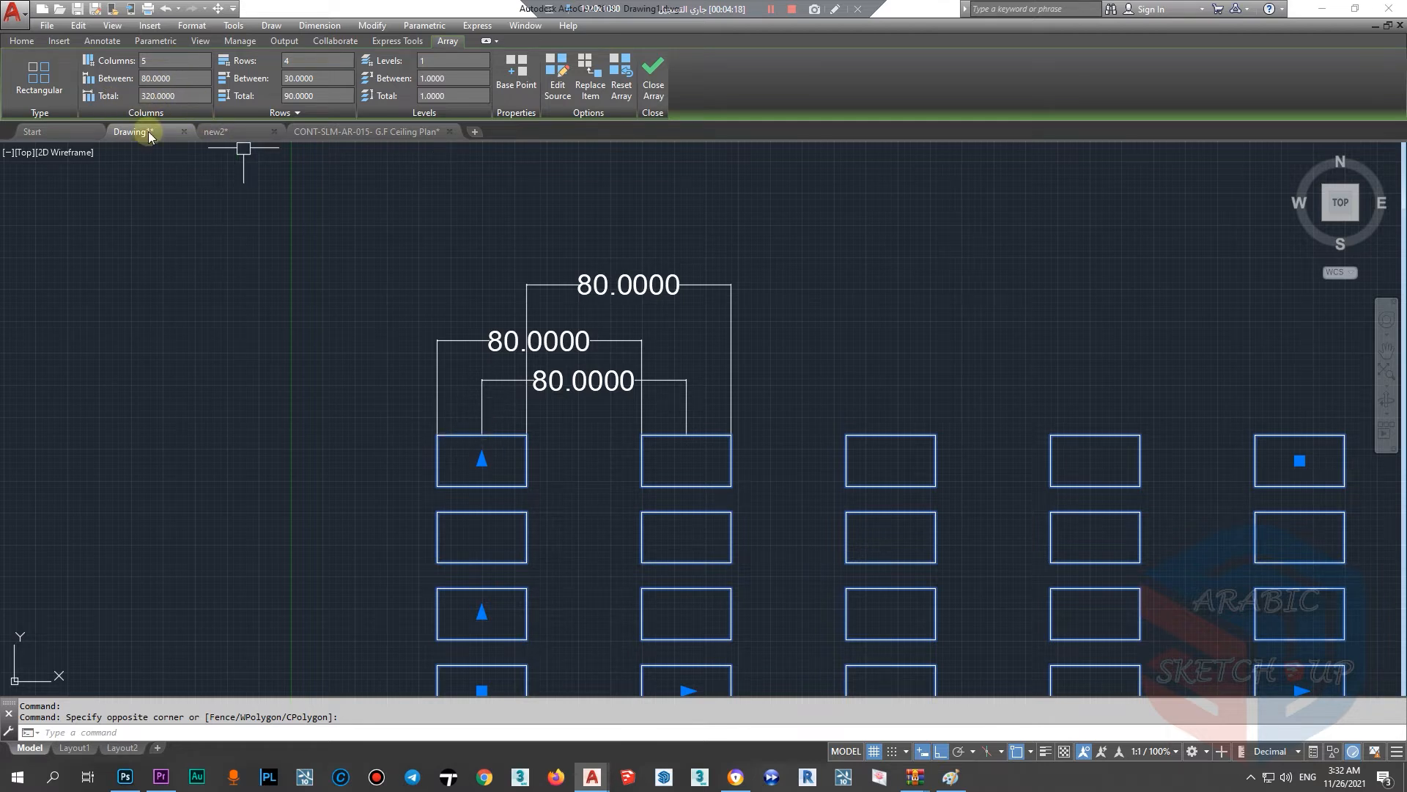
scroll(322, 322, "down", 2)
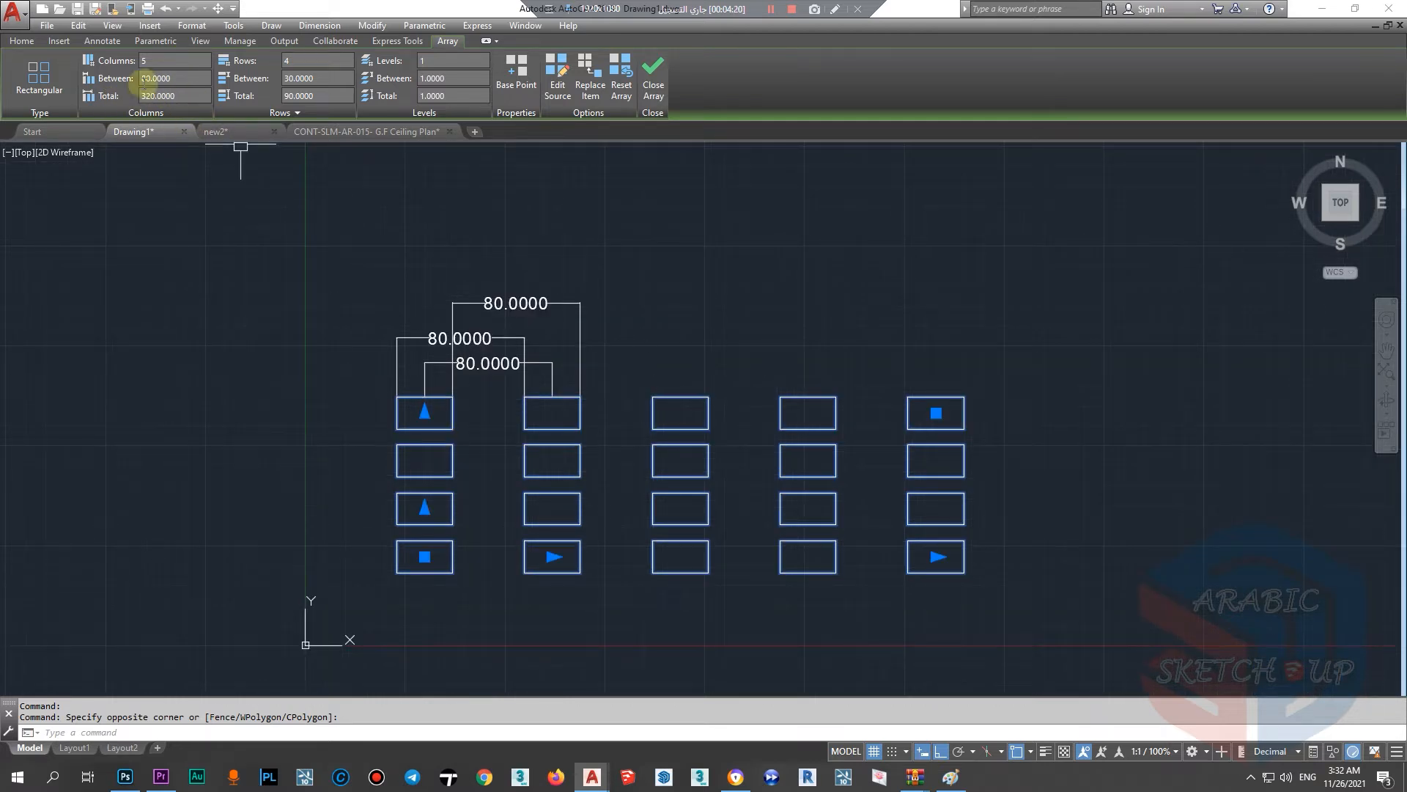
Step: Draw a separate rectangle above the array and its dimensions, and select it
scroll(315, 250, "down", 2)
left_click(22, 41)
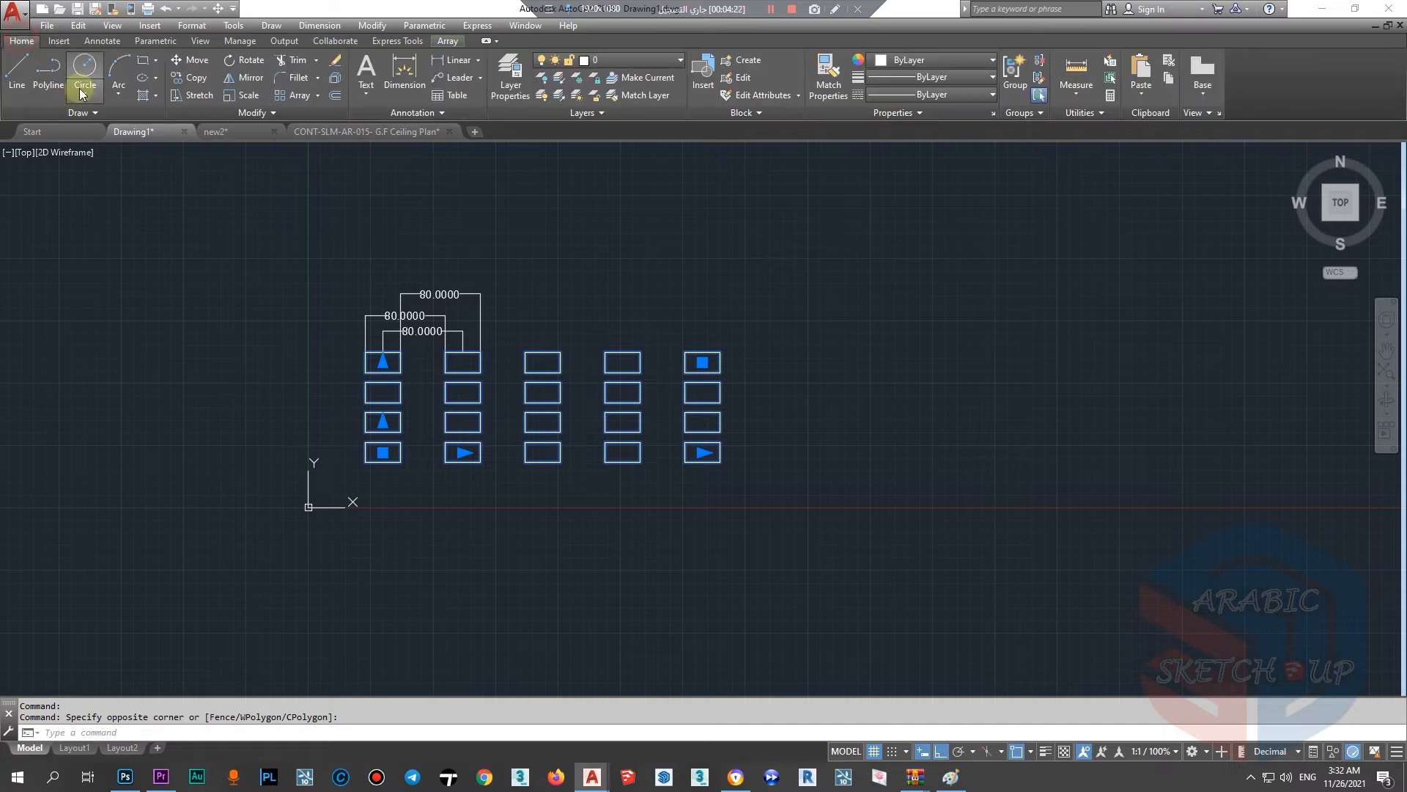
left_click(143, 60)
left_click(426, 234)
left_click(487, 206)
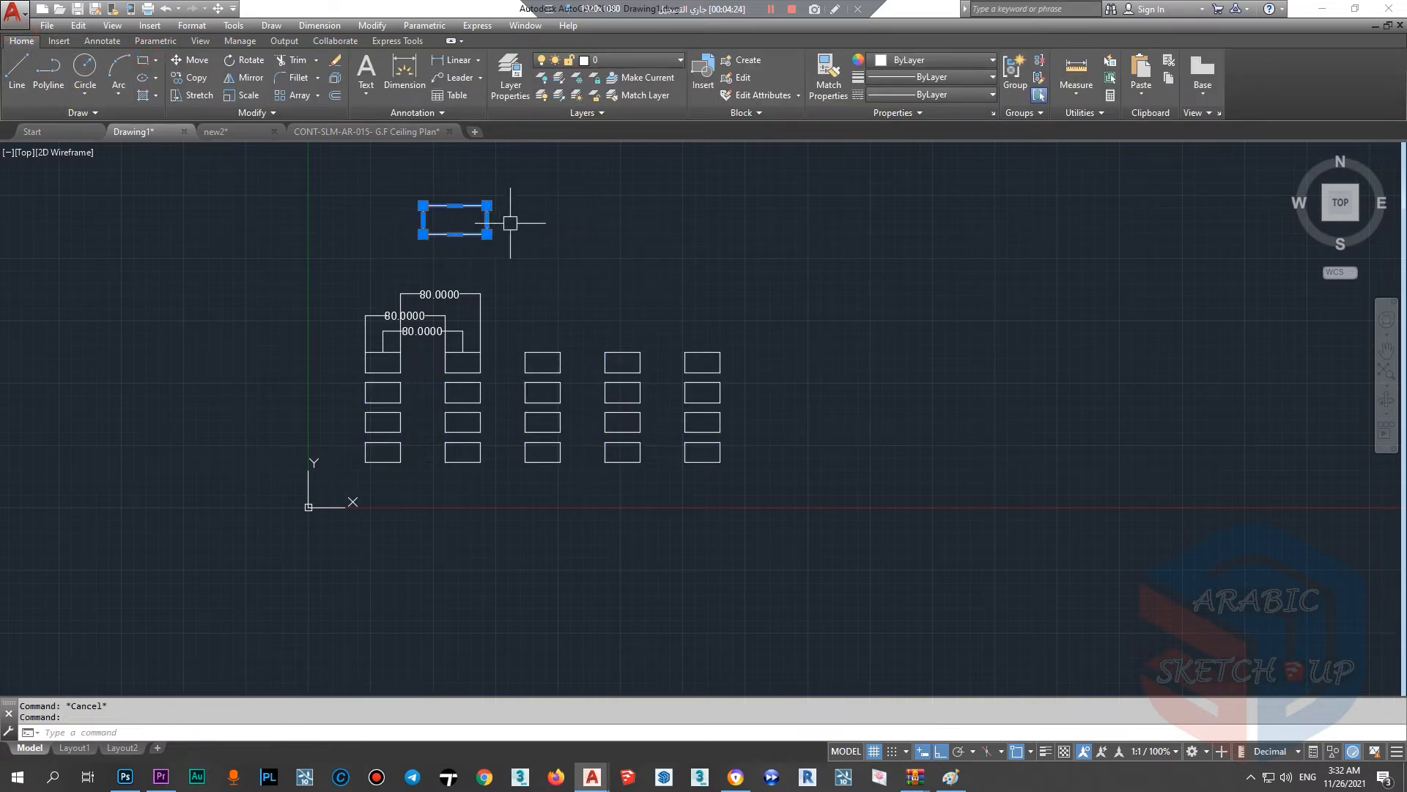
Step: Try to copy the separate rectangle into a horizontal row of 10 items using Copy's Array and Fit options
scroll(518, 179, "up", 2)
type("co")
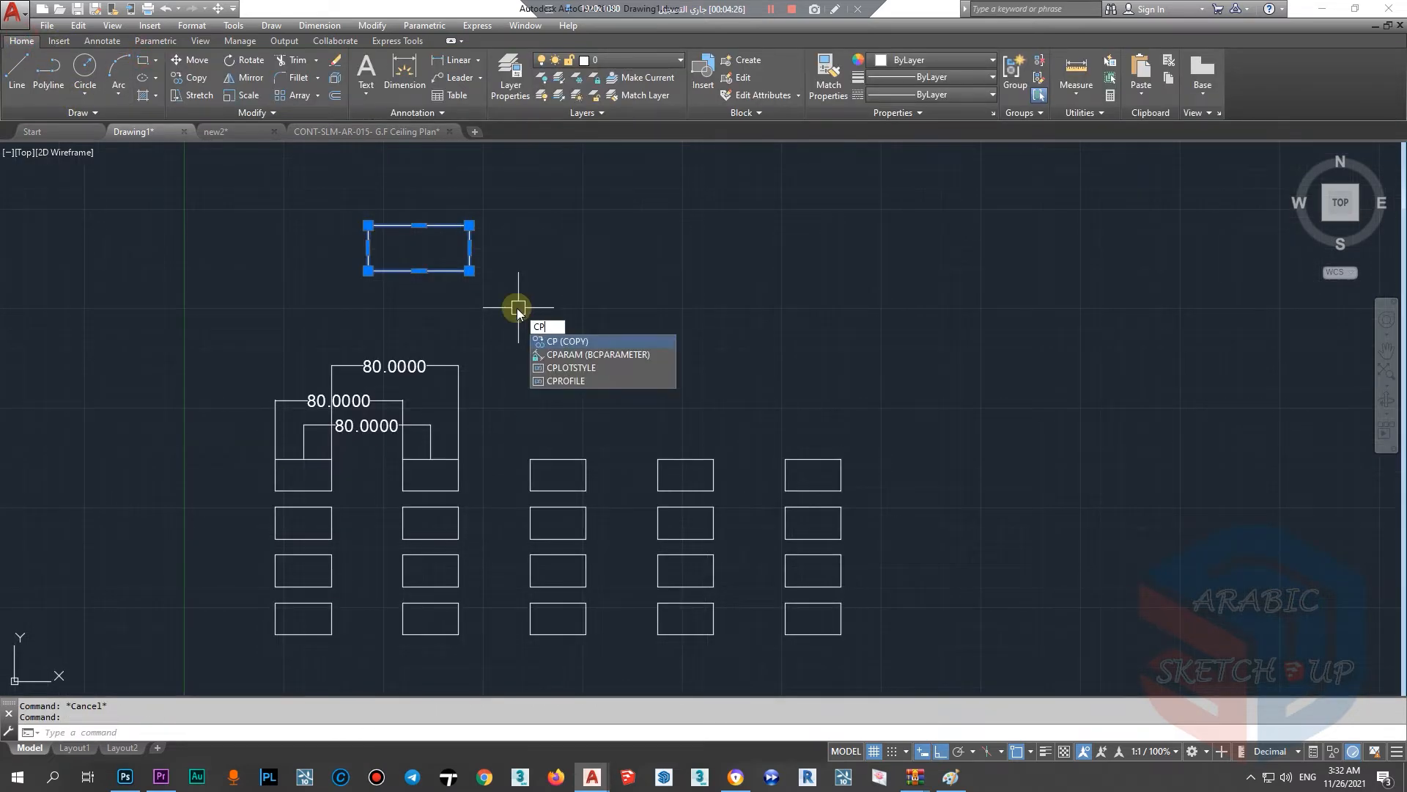
key("Return")
left_click(473, 271)
type("a")
key("Return")
type("10")
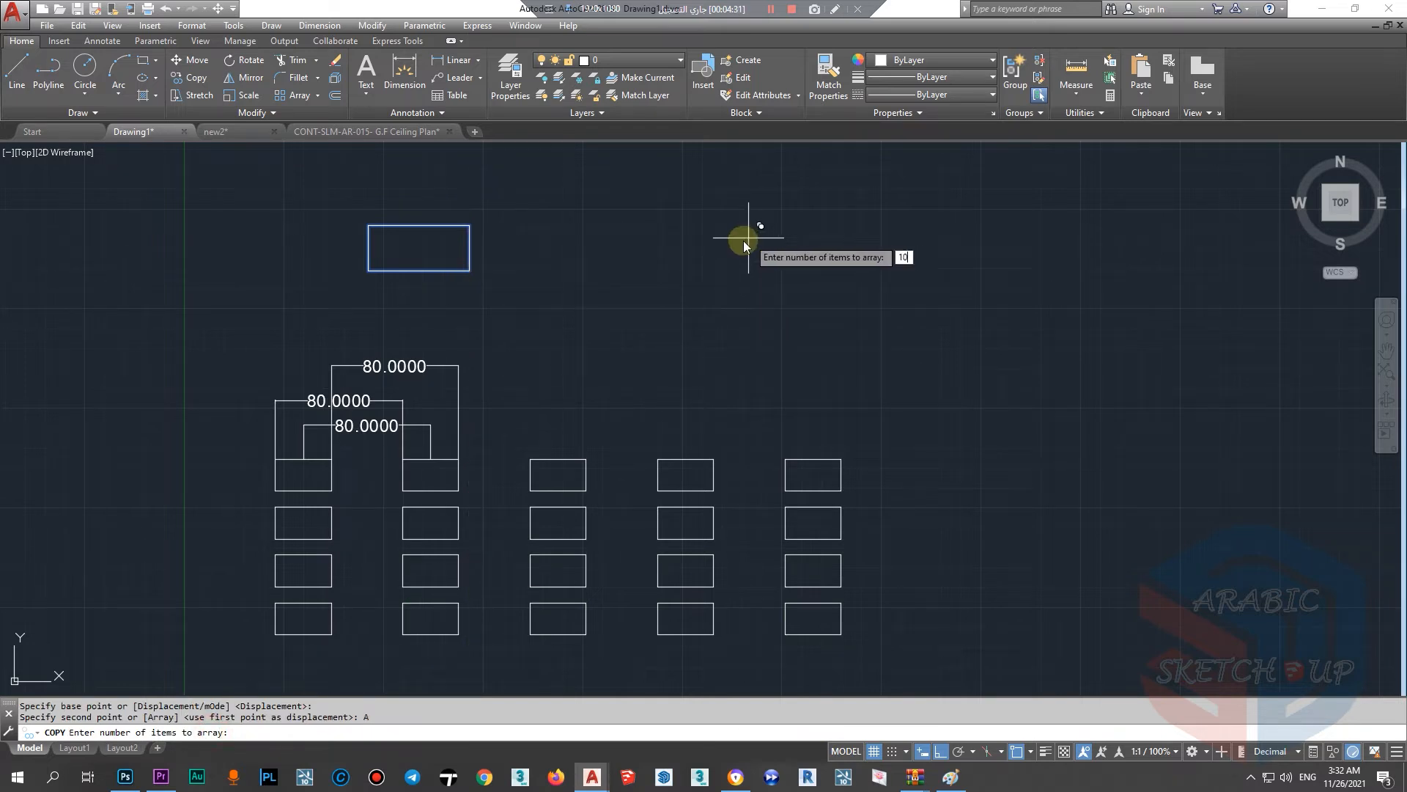
key("Return")
scroll(550, 308, "down", 2)
type("f")
key("Return")
scroll(444, 384, "down", 1)
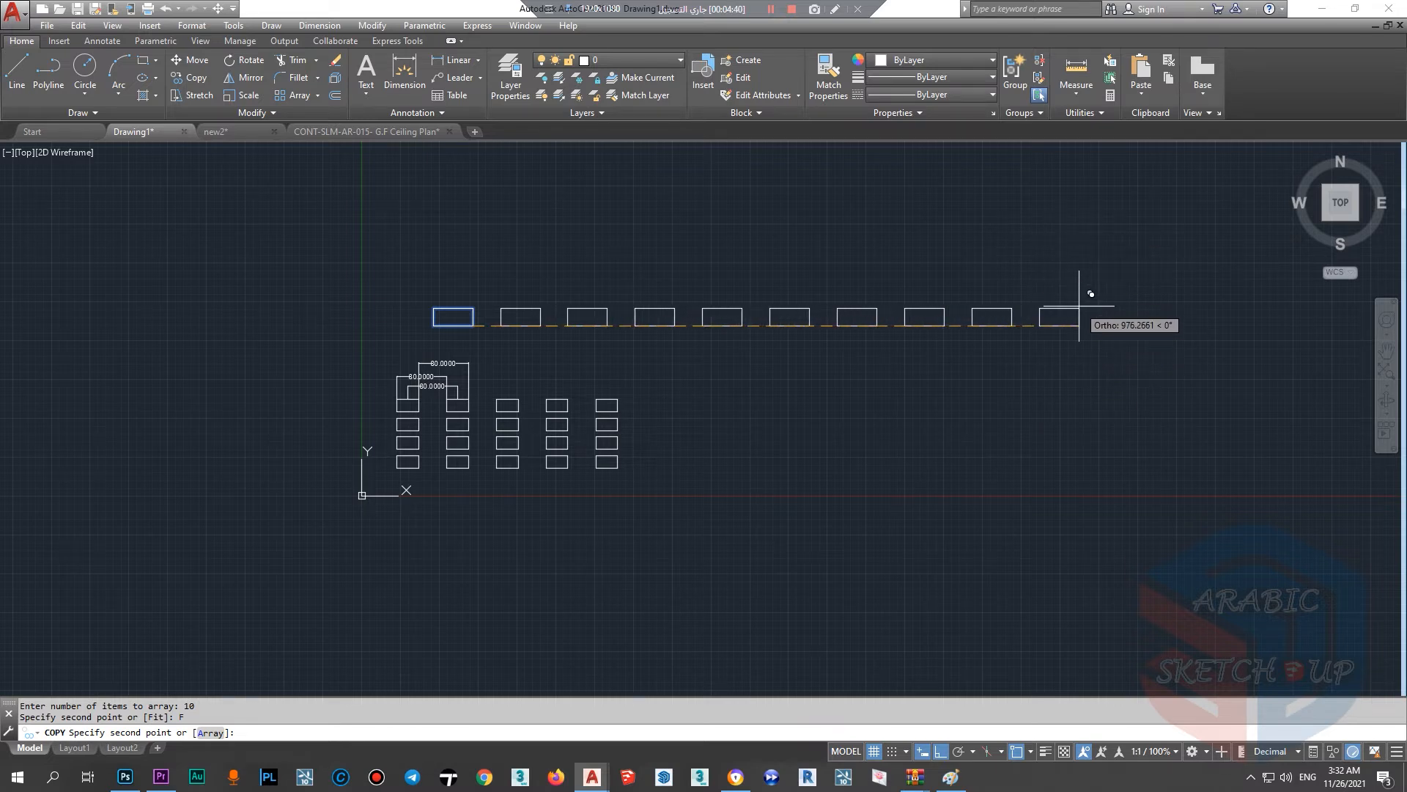
key("Escape")
Step: Select the rectangular array and set the total distance across its columns to 450
scroll(445, 428, "up", 5)
left_click(445, 428)
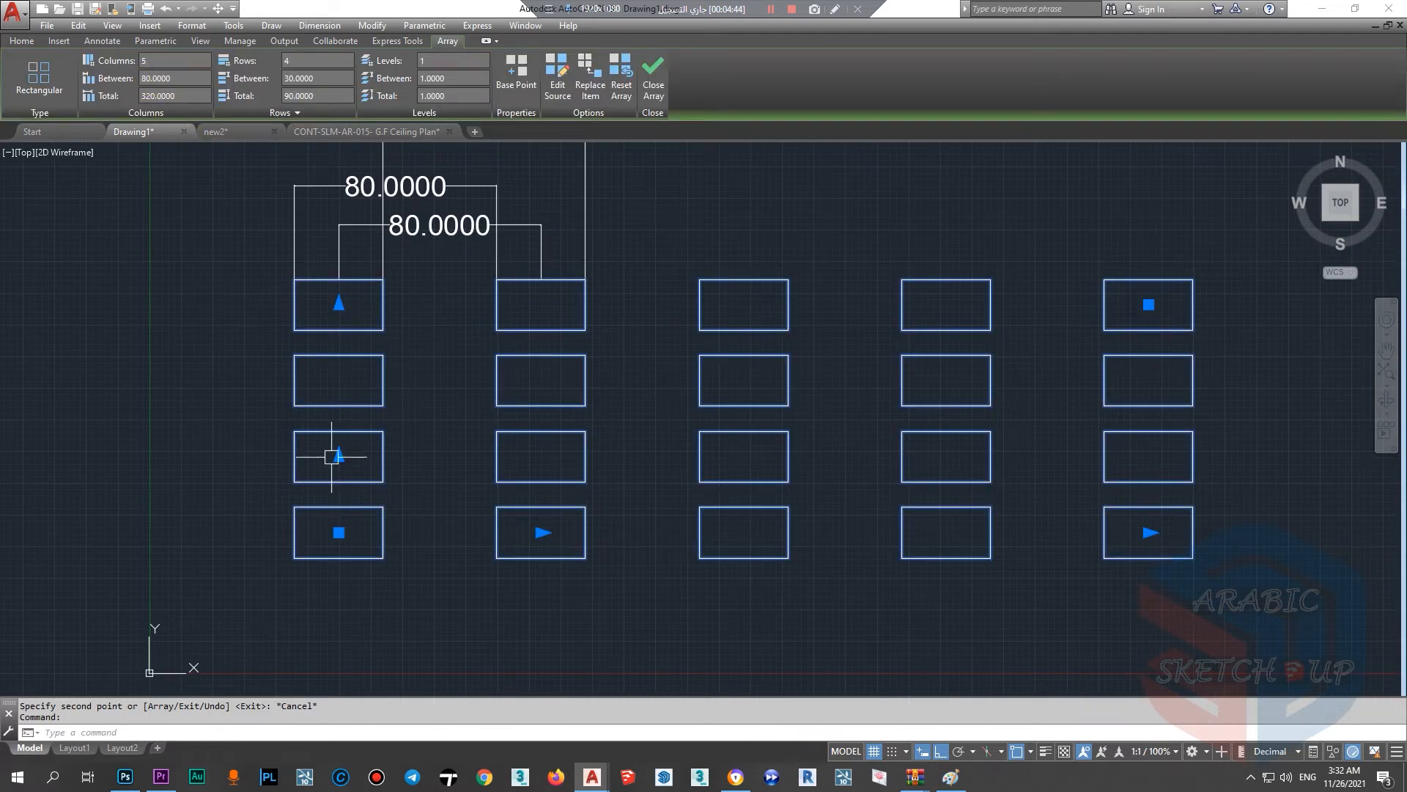
scroll(331, 455, "down", 2)
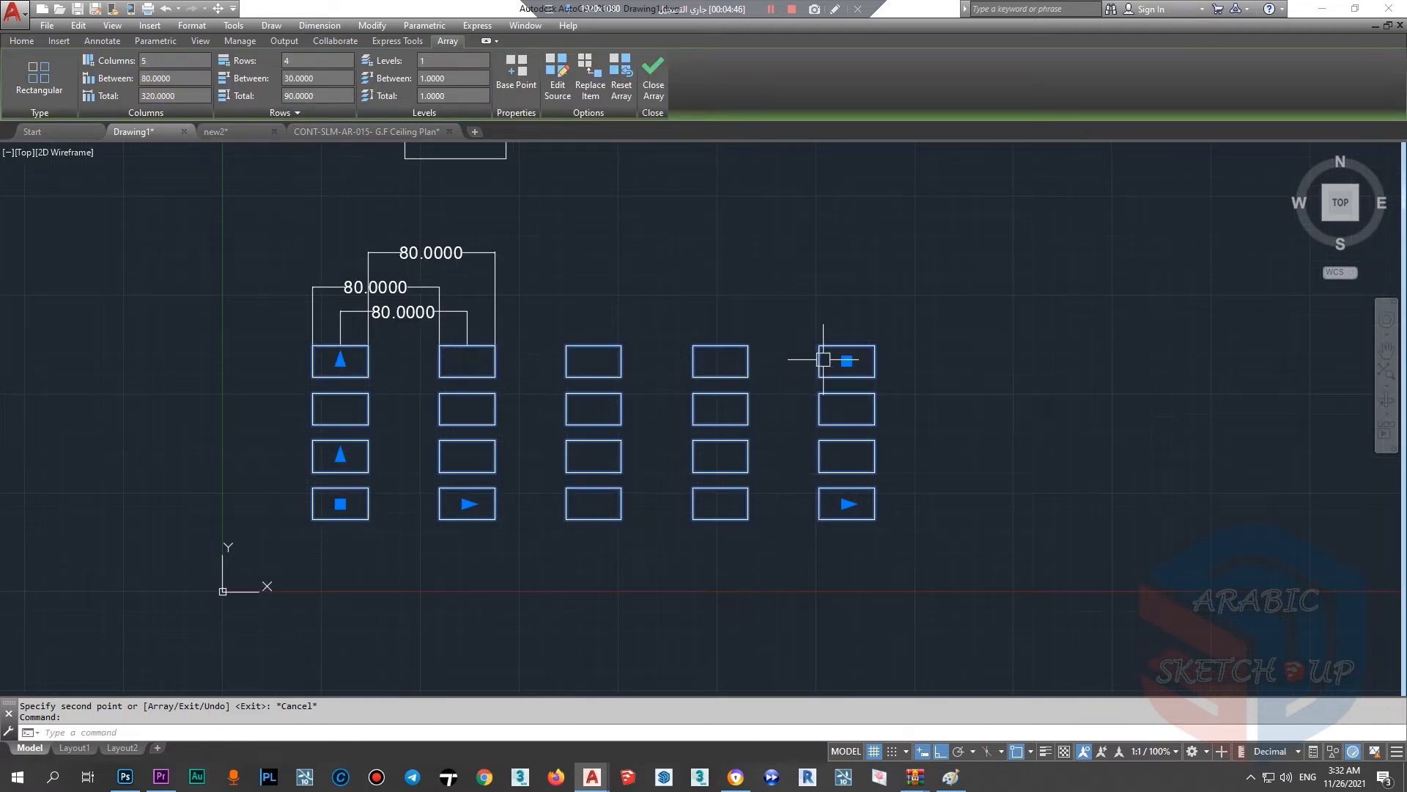
left_click(184, 95)
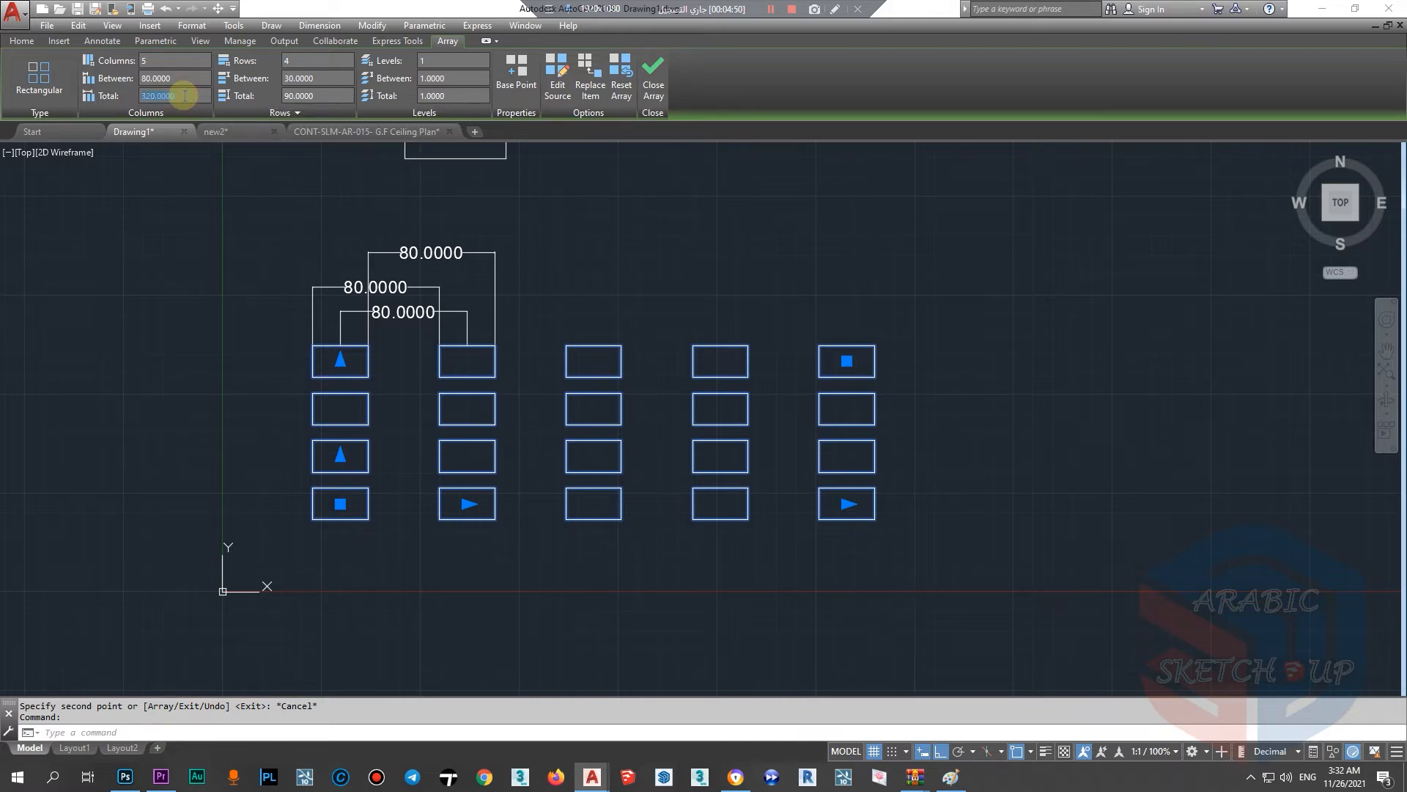
type("450")
key("Return")
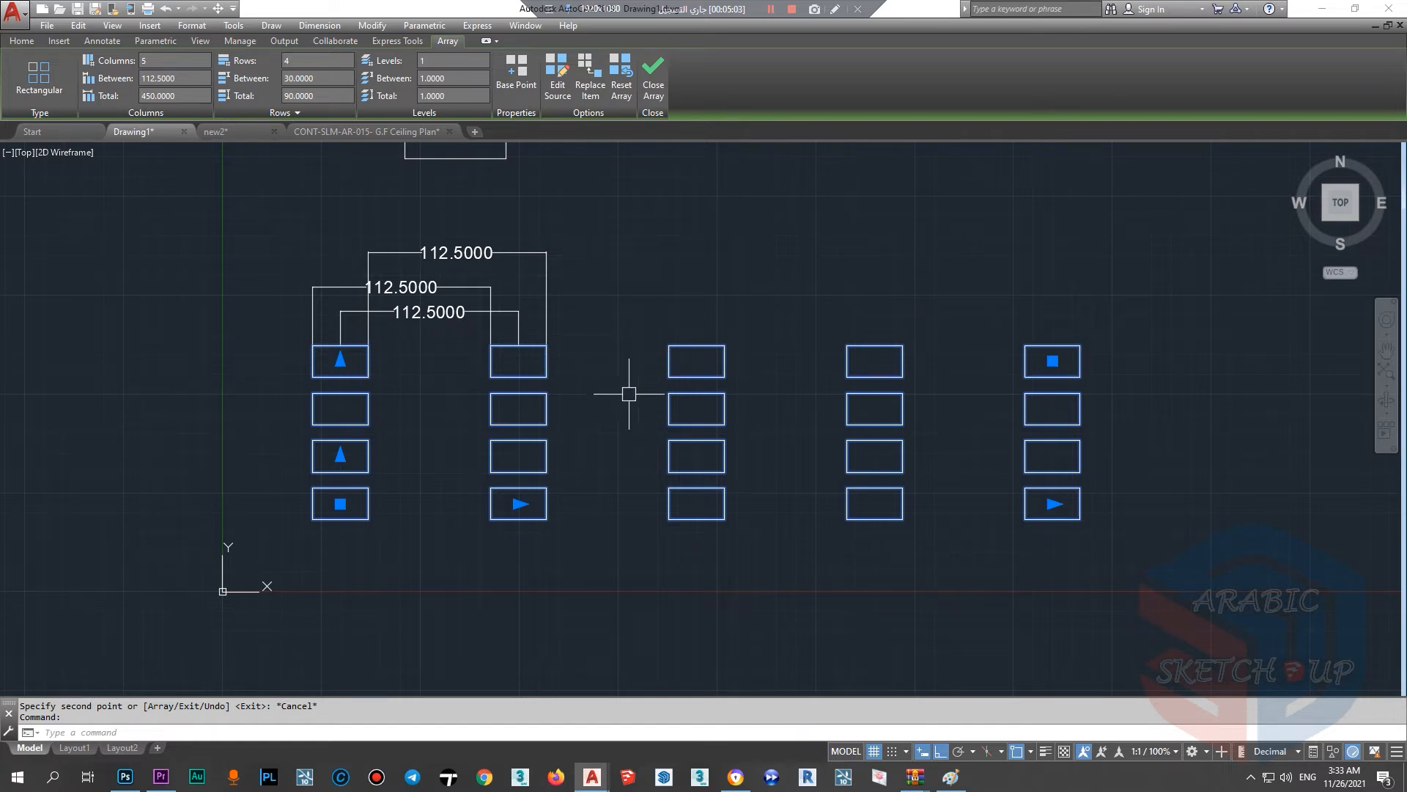
Step: Restore the distance between the array's columns to 80
scroll(517, 455, "down", 2)
scroll(499, 458, "up", 2)
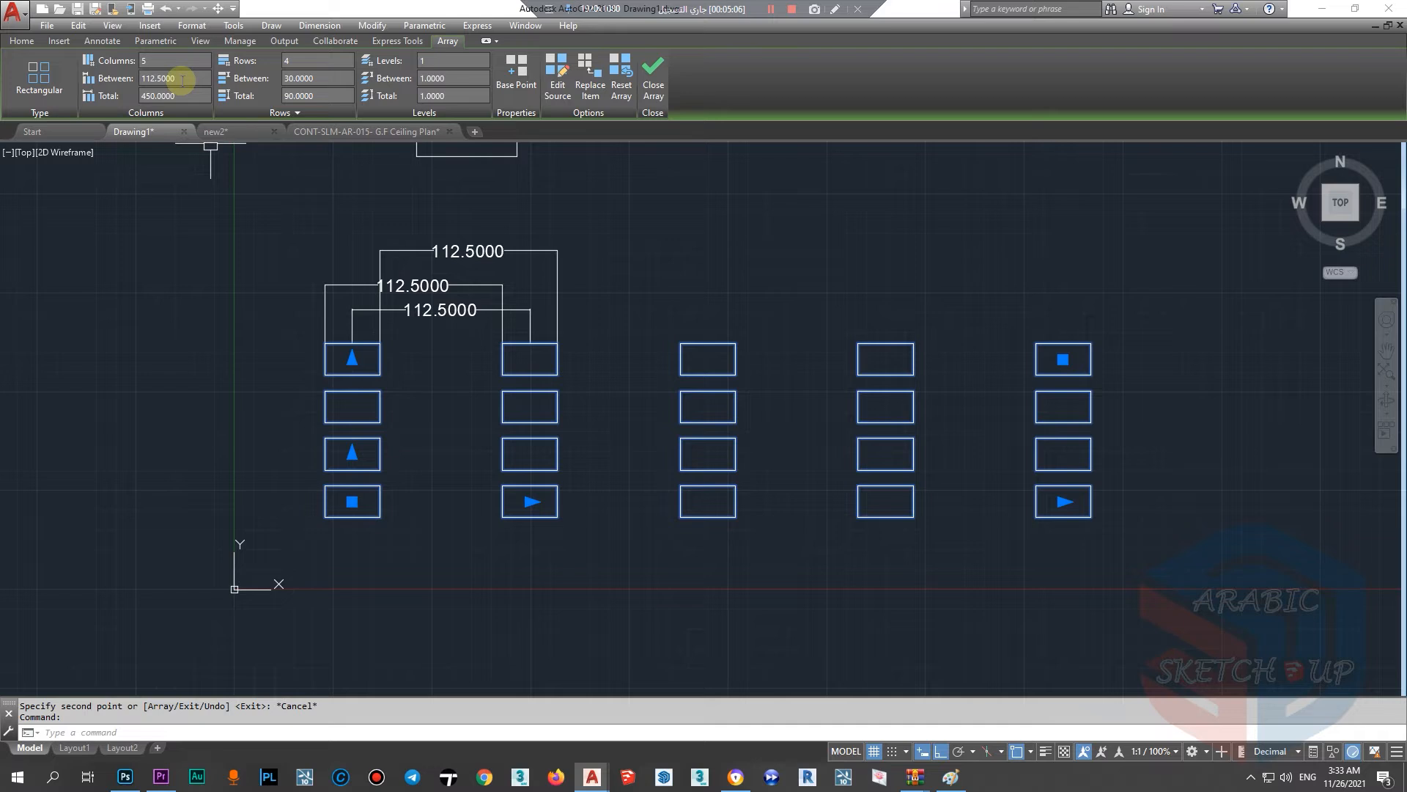
key("Return")
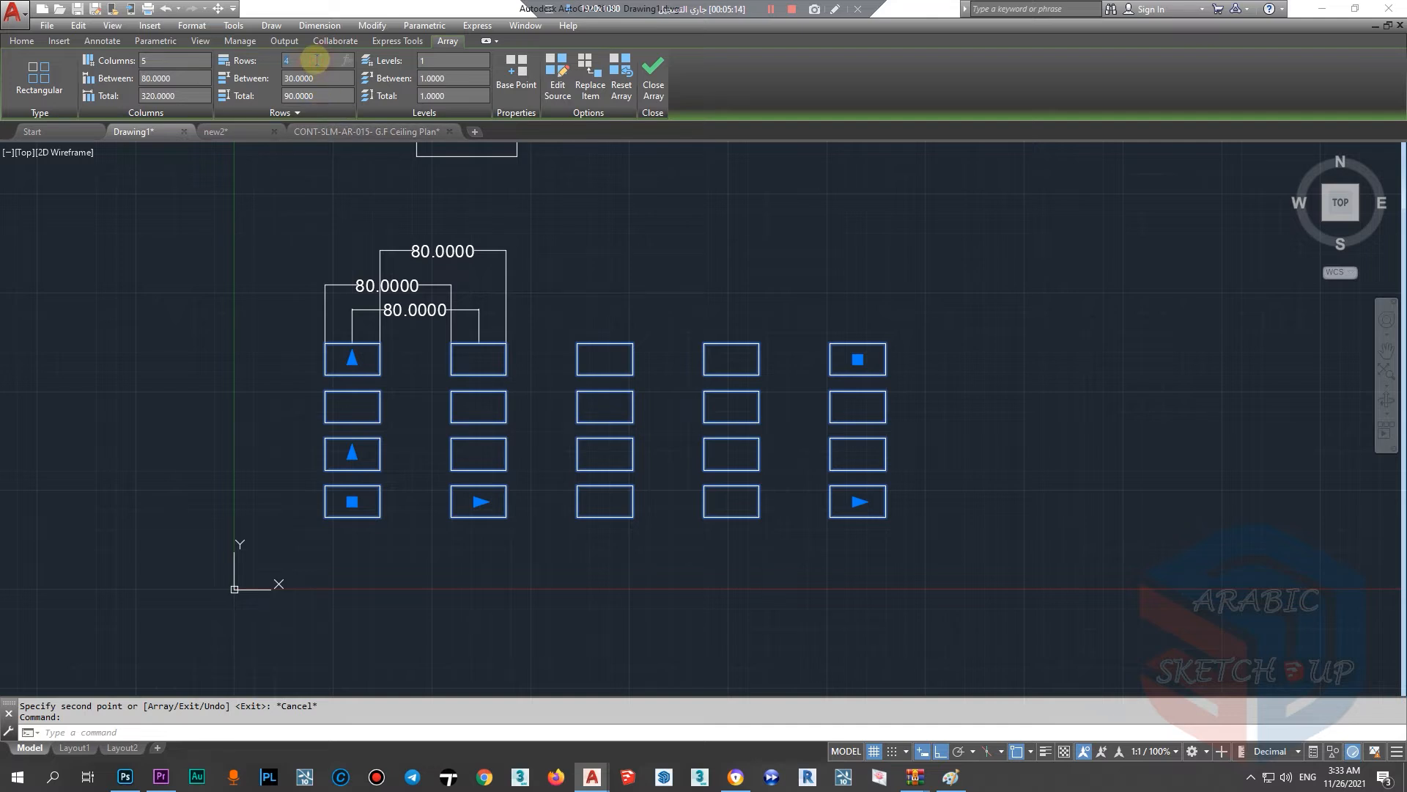
Step: Set the array's number of rows to 2, and return it to 4
type("2")
key("Return")
scroll(407, 453, "up", 2)
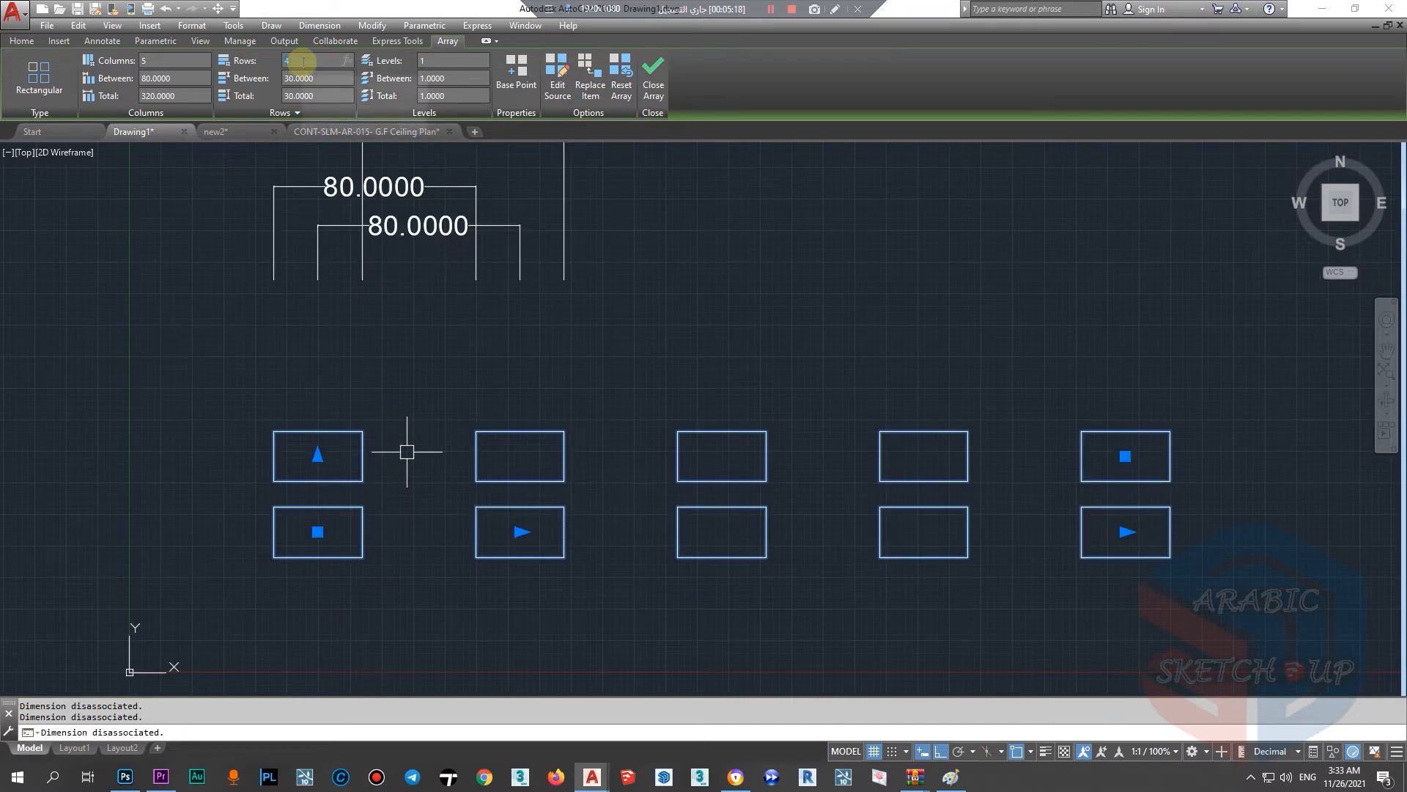
type("4")
key("Return")
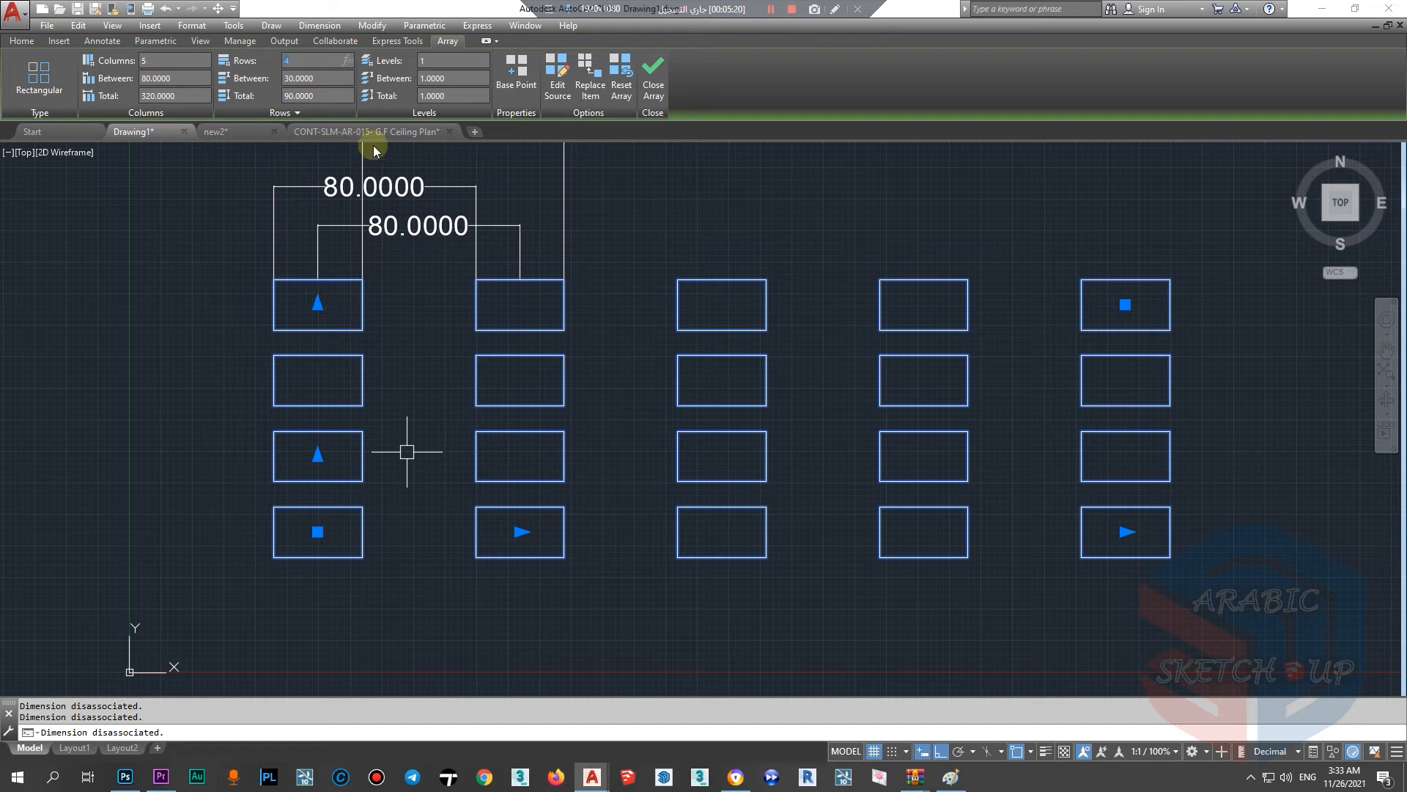
Step: Add a vertical linear dimension beside the first column, between the upper-left corners of its top two rectangles
left_click(102, 40)
left_click(299, 96)
left_click(274, 279)
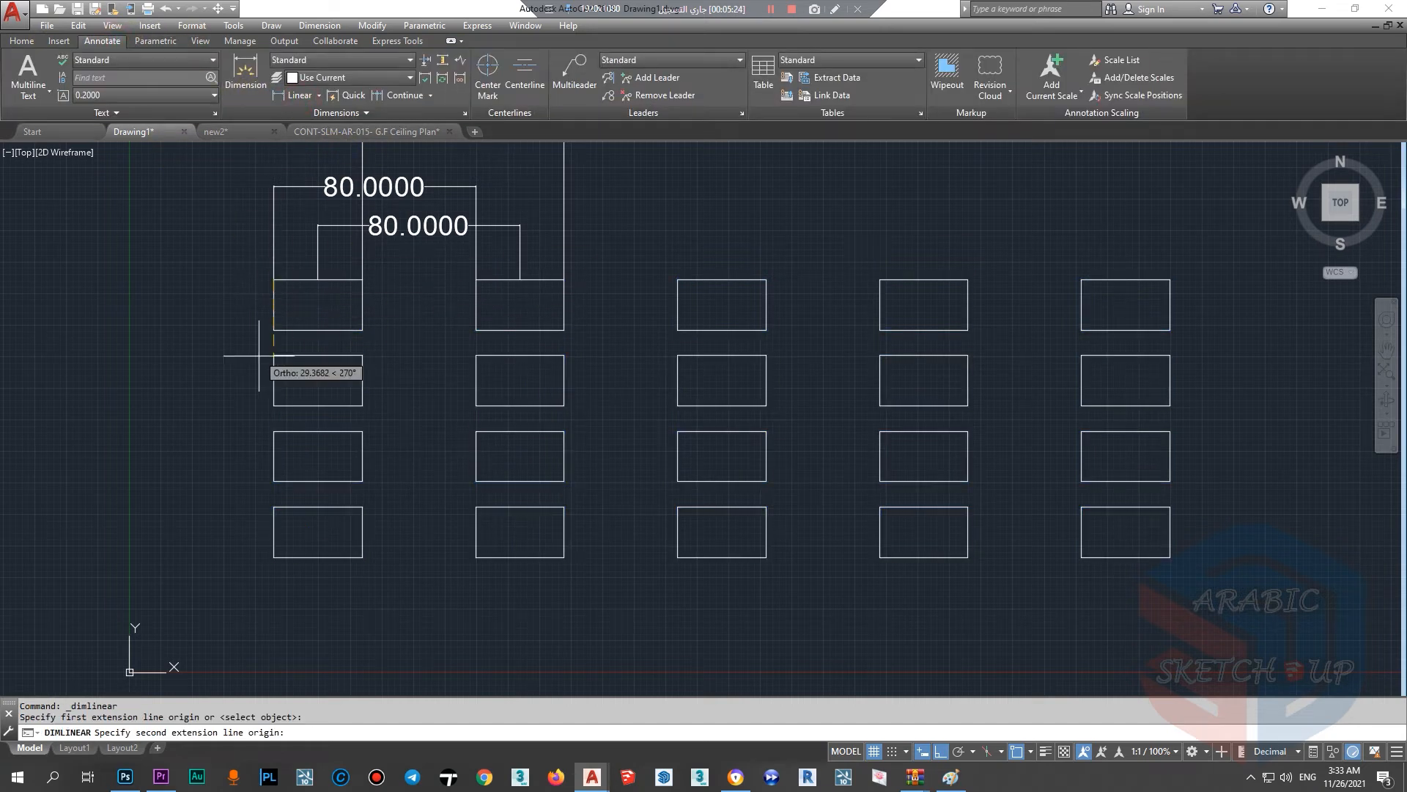
left_click(273, 355)
left_click(119, 355)
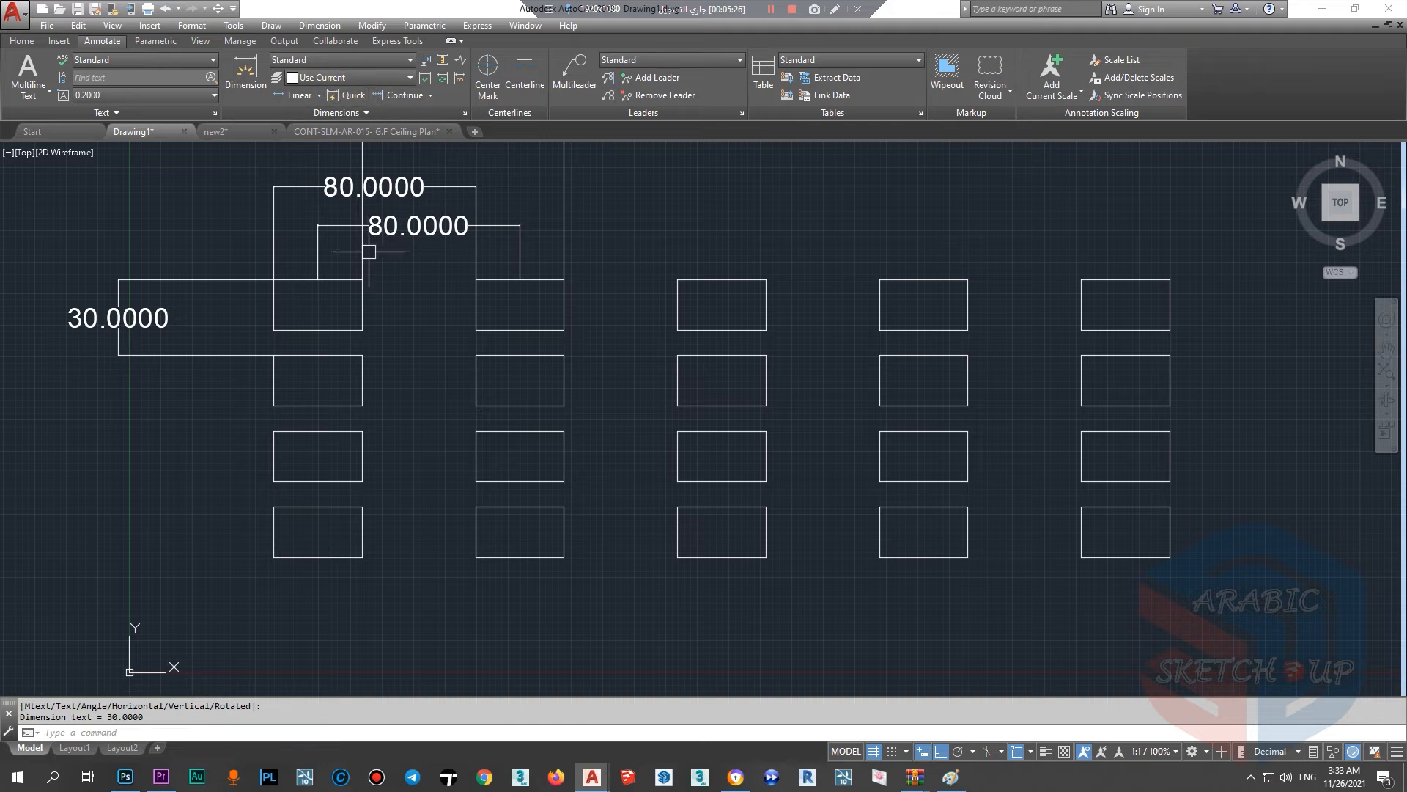
Step: Select the array and set the distance between its rows to 50
key("Escape")
left_click(360, 317)
left_click(343, 80)
type("50")
key("Return")
scroll(424, 269, "down", 2)
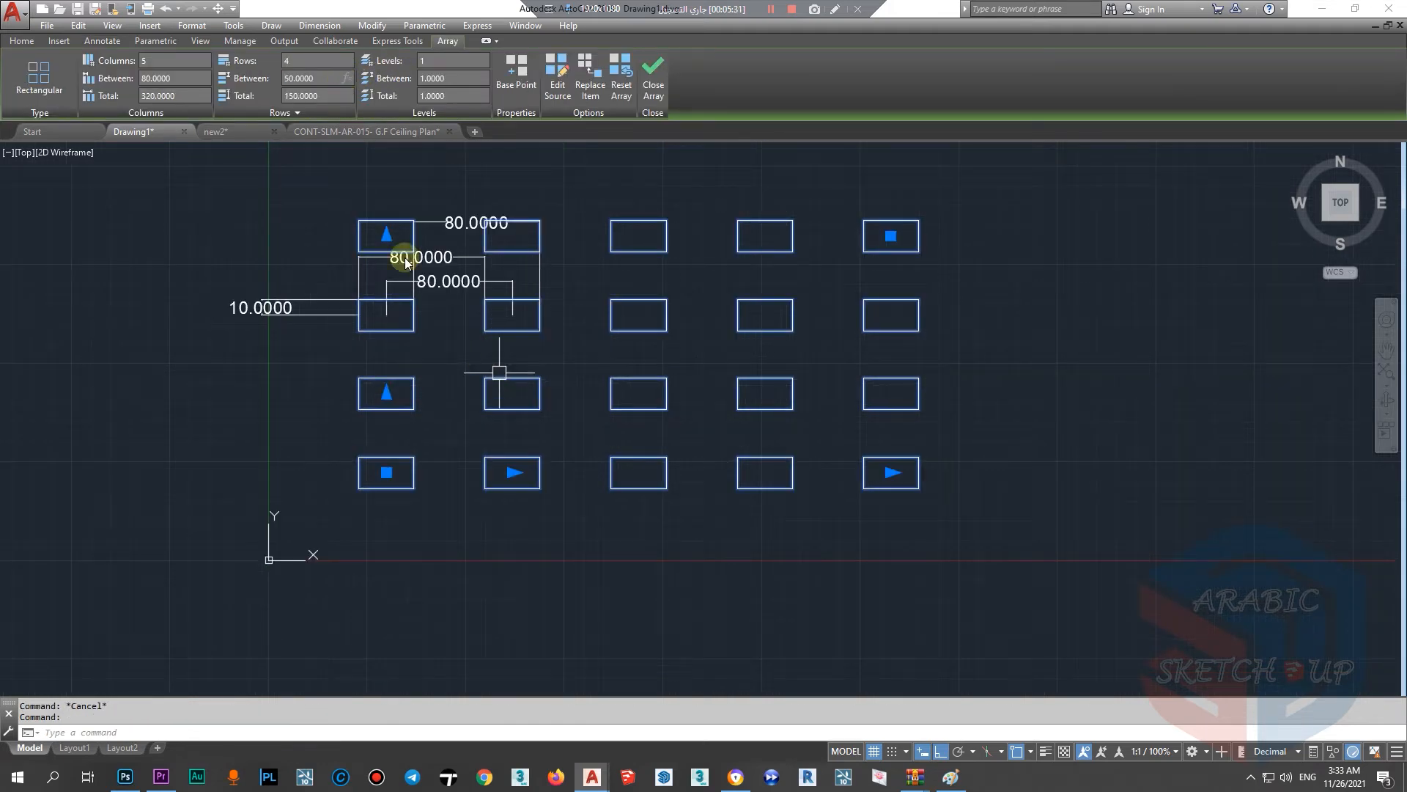
scroll(405, 257, "up", 2)
left_click(274, 283)
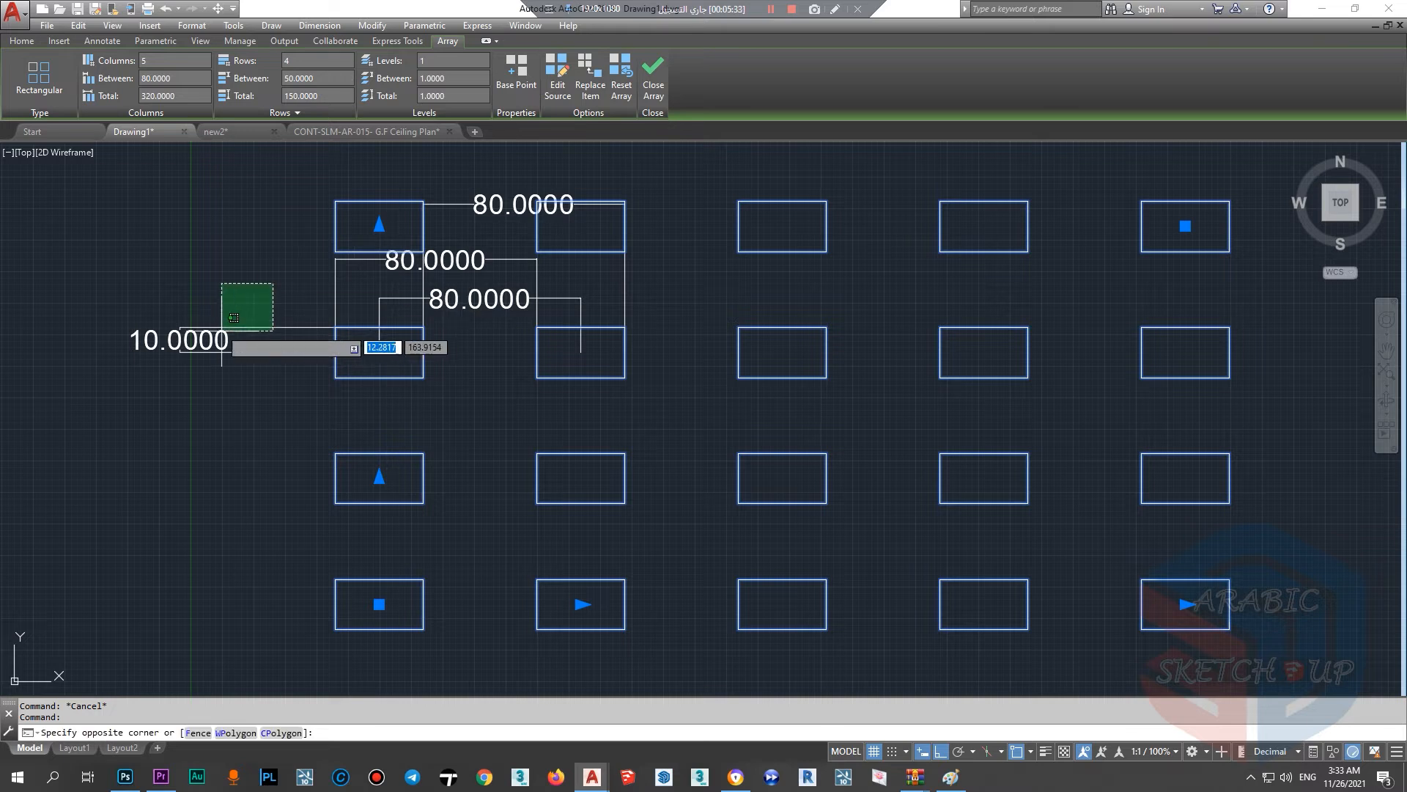
left_click(213, 355)
key("Delete")
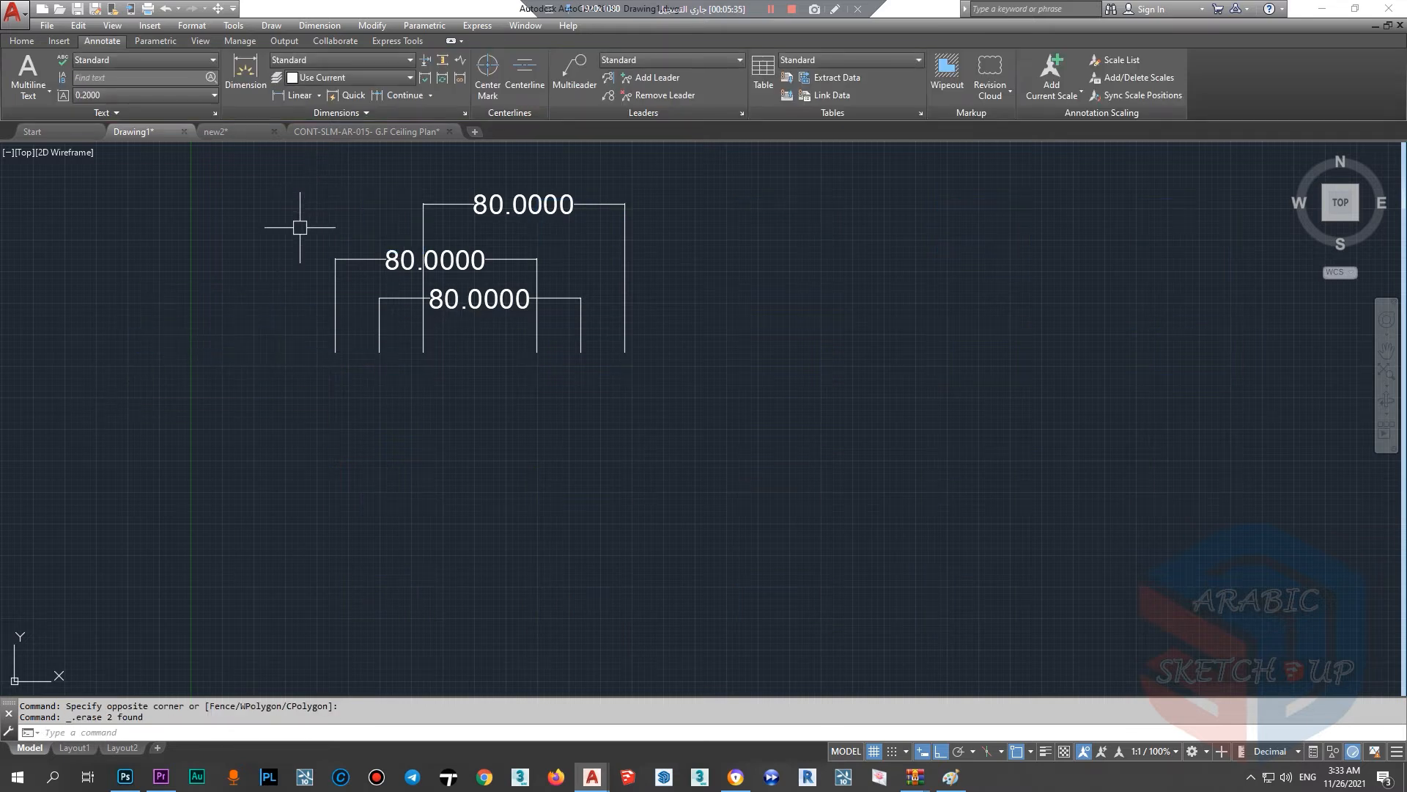
key("ctrl+z")
Step: Erase the 10-unit vertical dimension beside the array's first column
scroll(297, 264, "down", 2)
left_click(183, 265)
scroll(169, 308, "down", 2)
key("Delete")
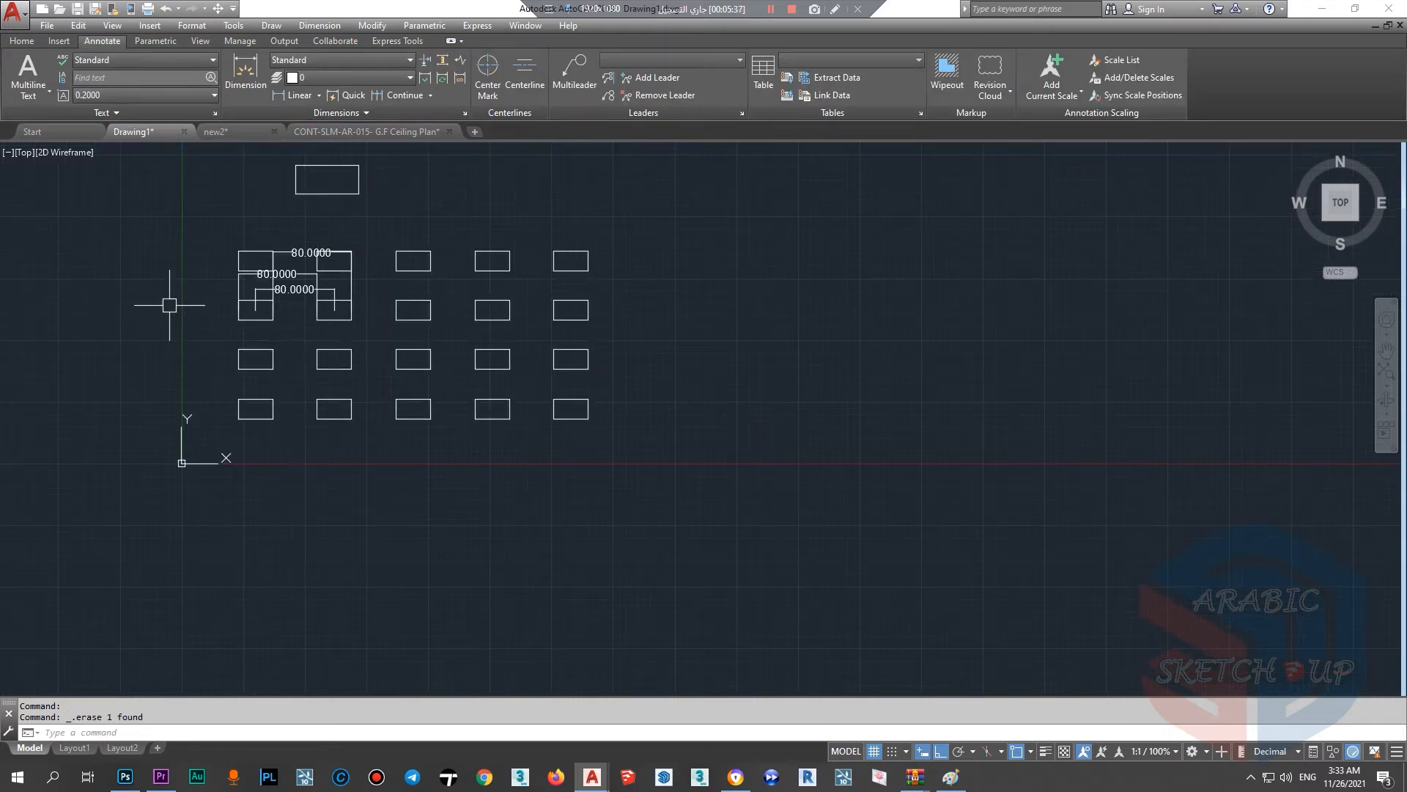
Step: Add a vertical linear dimension beside the first column, between the upper-left corners of its bottom two rectangles
left_click(297, 96)
left_click(237, 399)
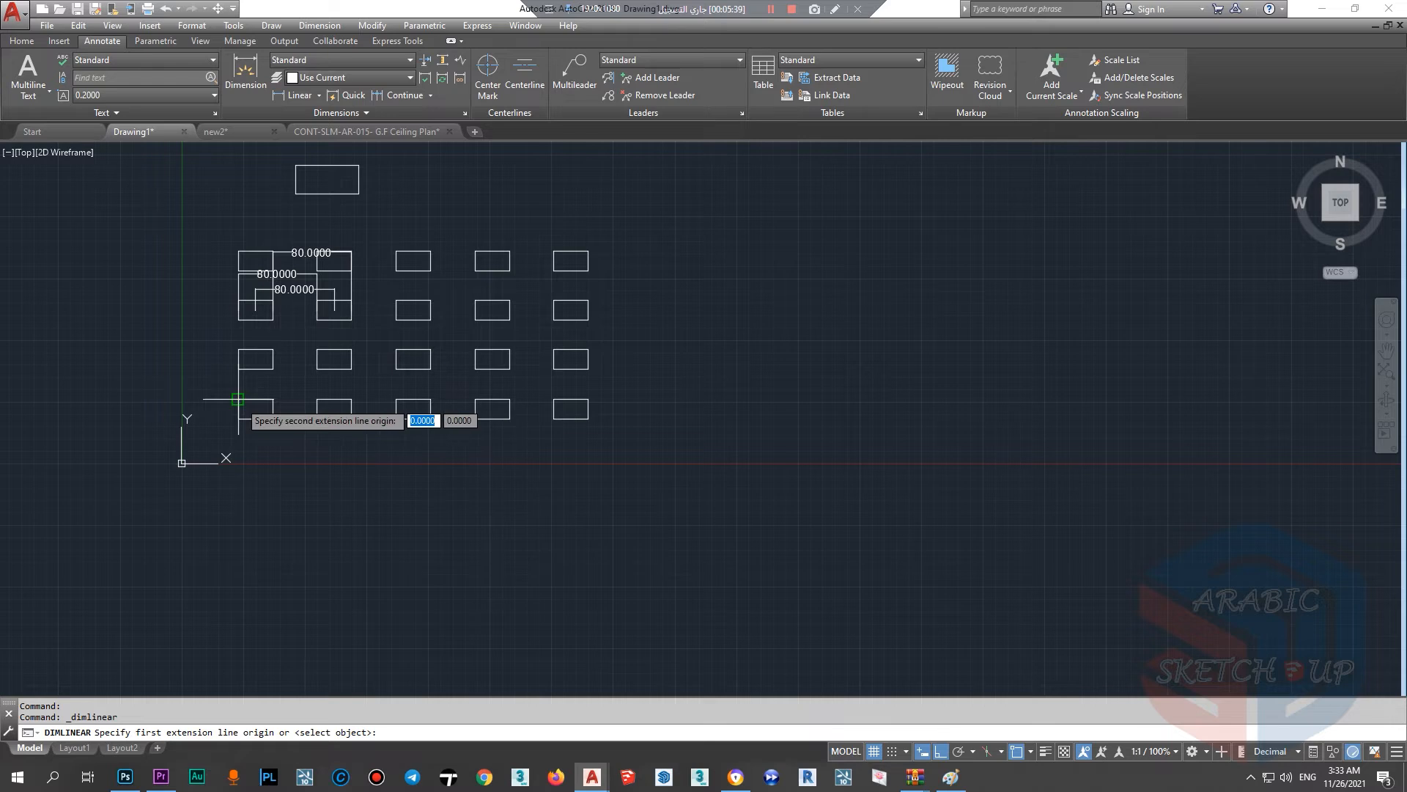
left_click(238, 349)
left_click(213, 352)
scroll(236, 341, "up", 2)
middle_click_drag(239, 349, 269, 383)
scroll(269, 383, "down", 1)
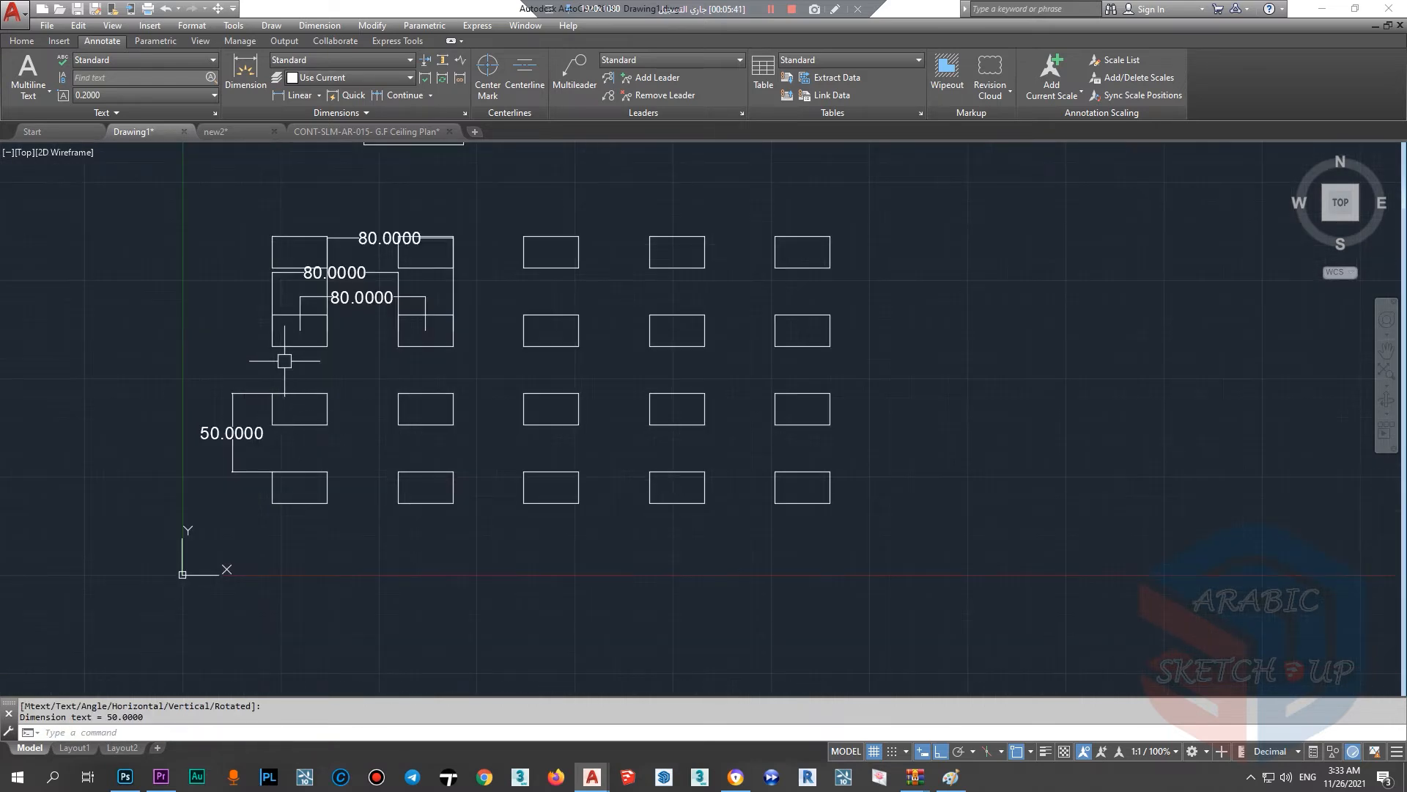
Step: Erase the three horizontal dimensions spanning the array's first two columns
left_click(272, 291)
scroll(272, 291, "up", 4)
key("Delete")
left_click(393, 305)
key("Delete")
left_click(411, 301)
scroll(412, 302, "down", 3)
key("Delete")
scroll(354, 456, "up", 2)
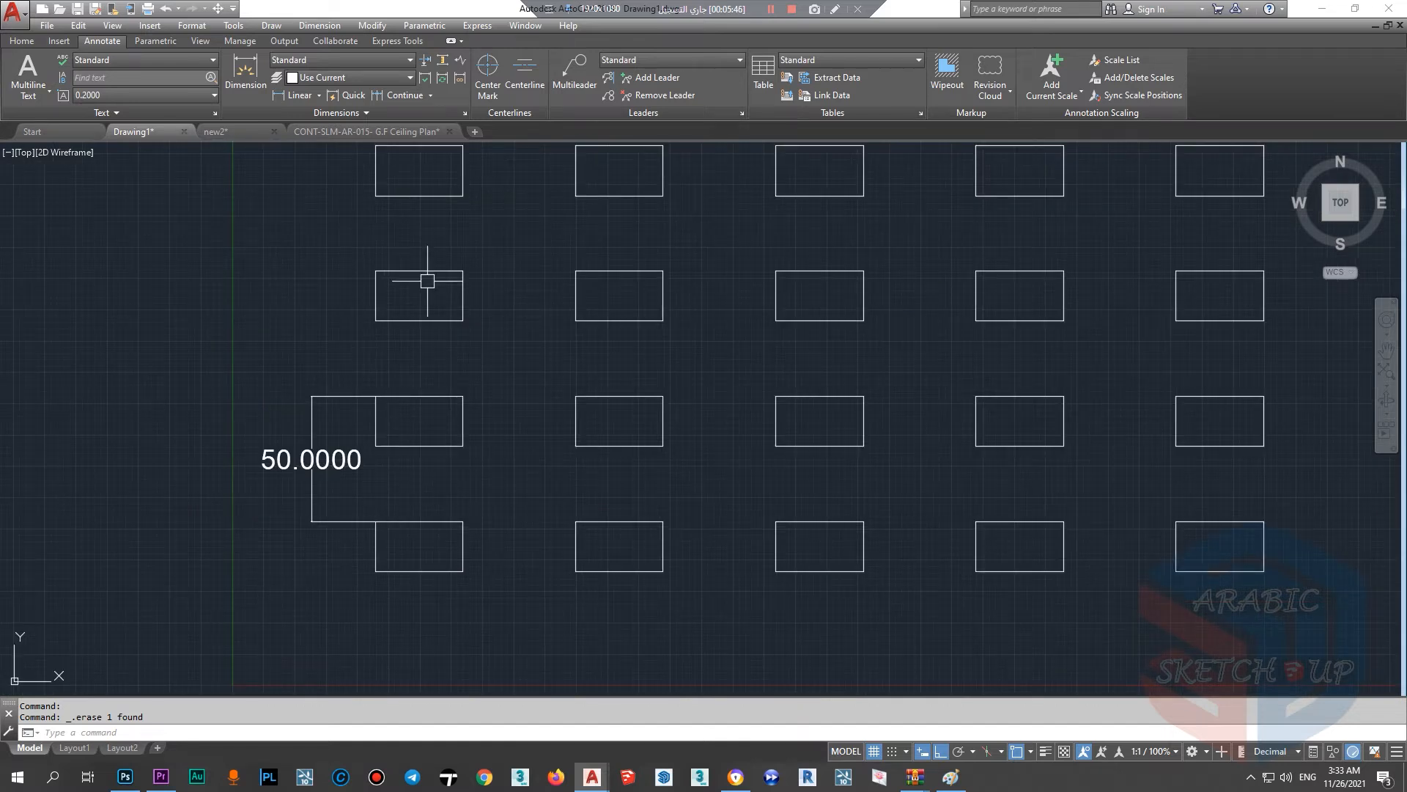
left_click(466, 405)
left_click(403, 421)
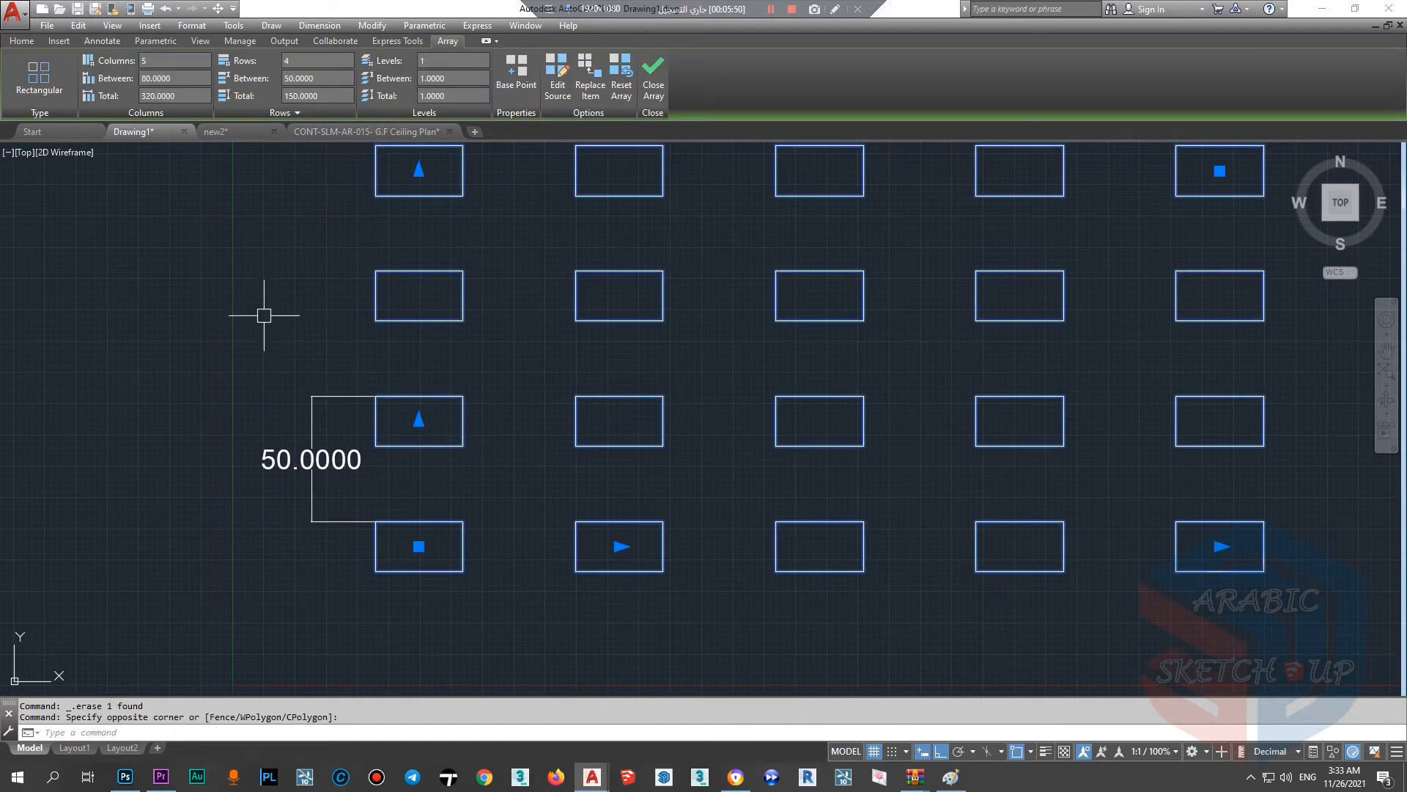
scroll(313, 283, "down", 5)
scroll(361, 356, "up", 3)
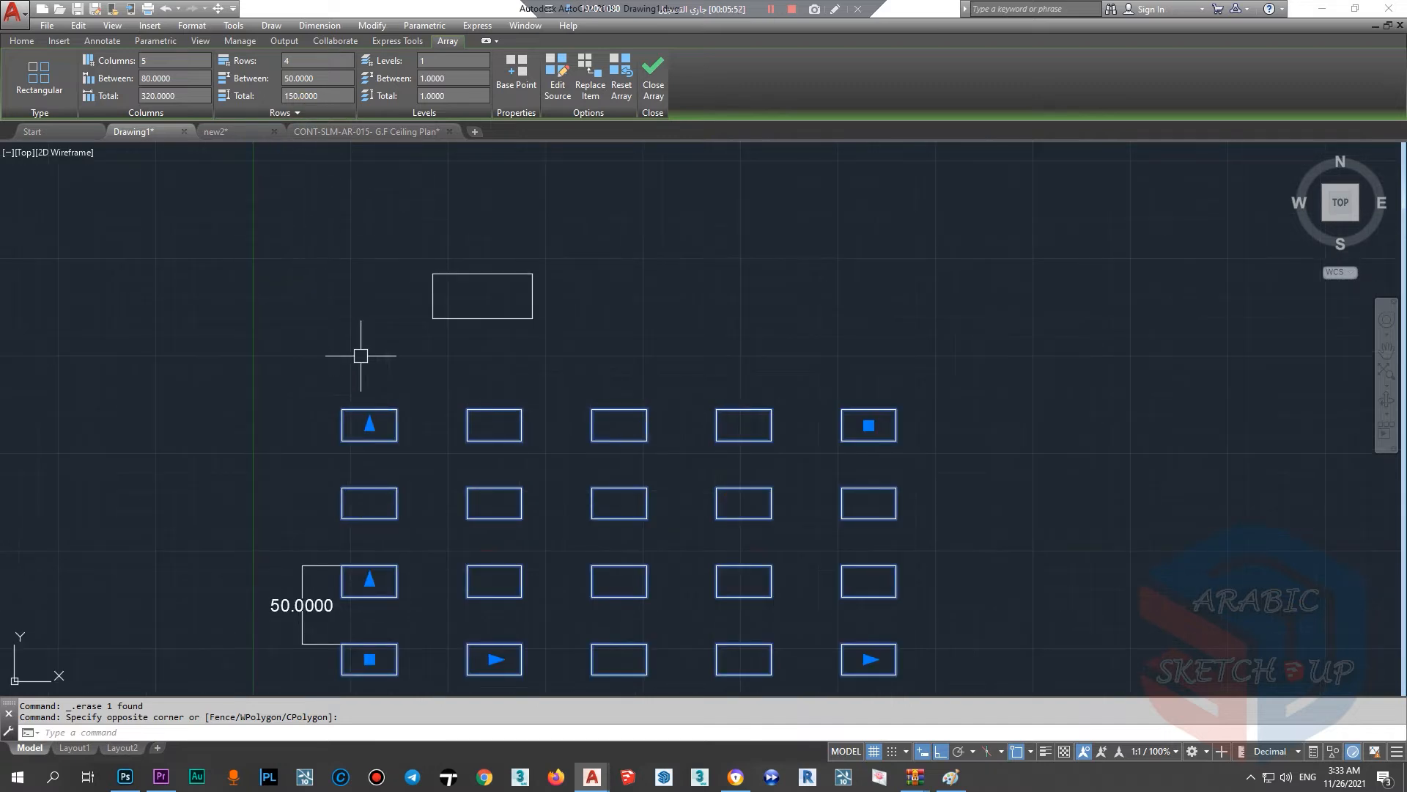
scroll(359, 315, "down", 2)
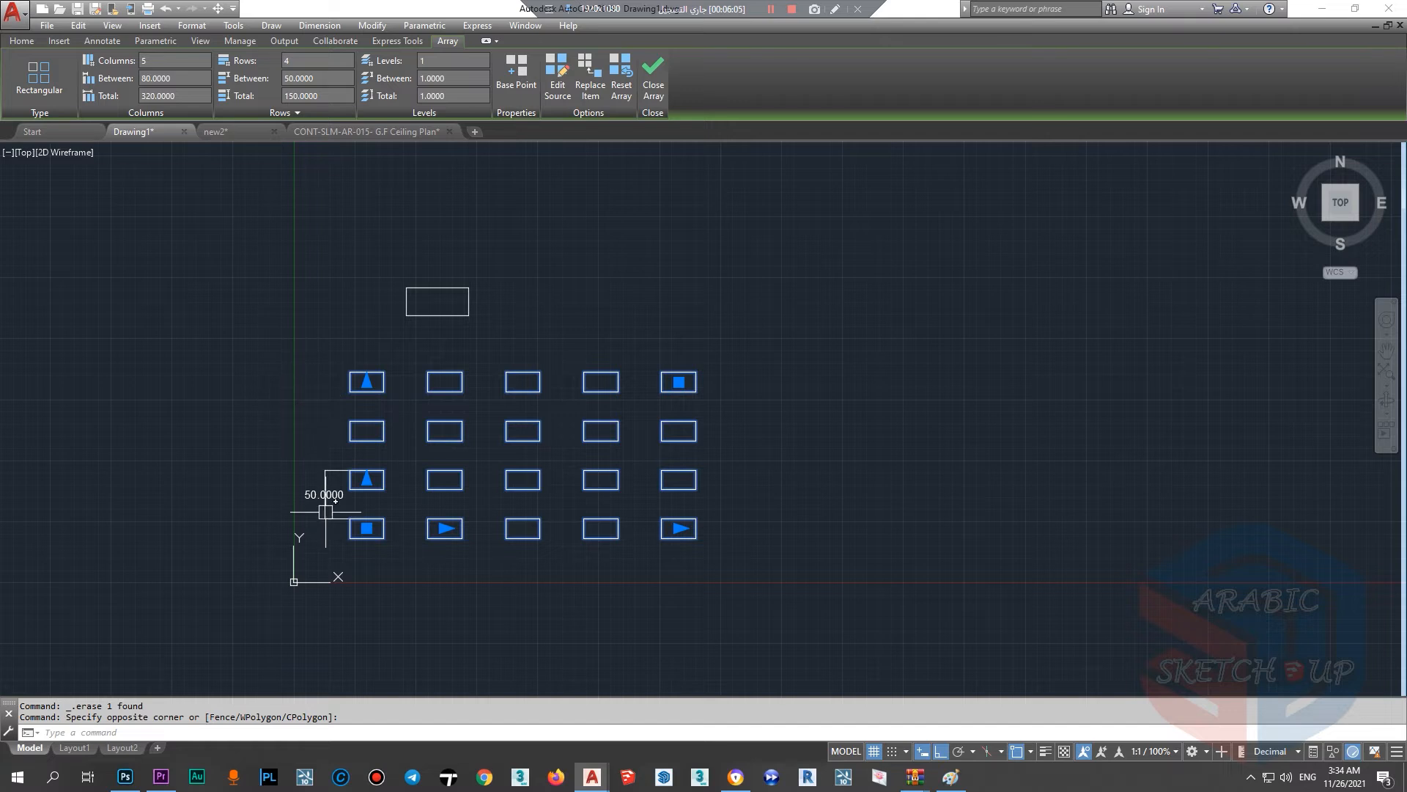
Step: Deselect the array and erase the remaining vertical dimension beside its bottom two rows
scroll(325, 512, "up", 2)
key("Escape")
left_click(321, 490)
key("Delete")
Step: Select the array and extend it directly in the drawing to 7 rows and 10 columns
left_click(377, 473)
scroll(372, 436, "down", 2)
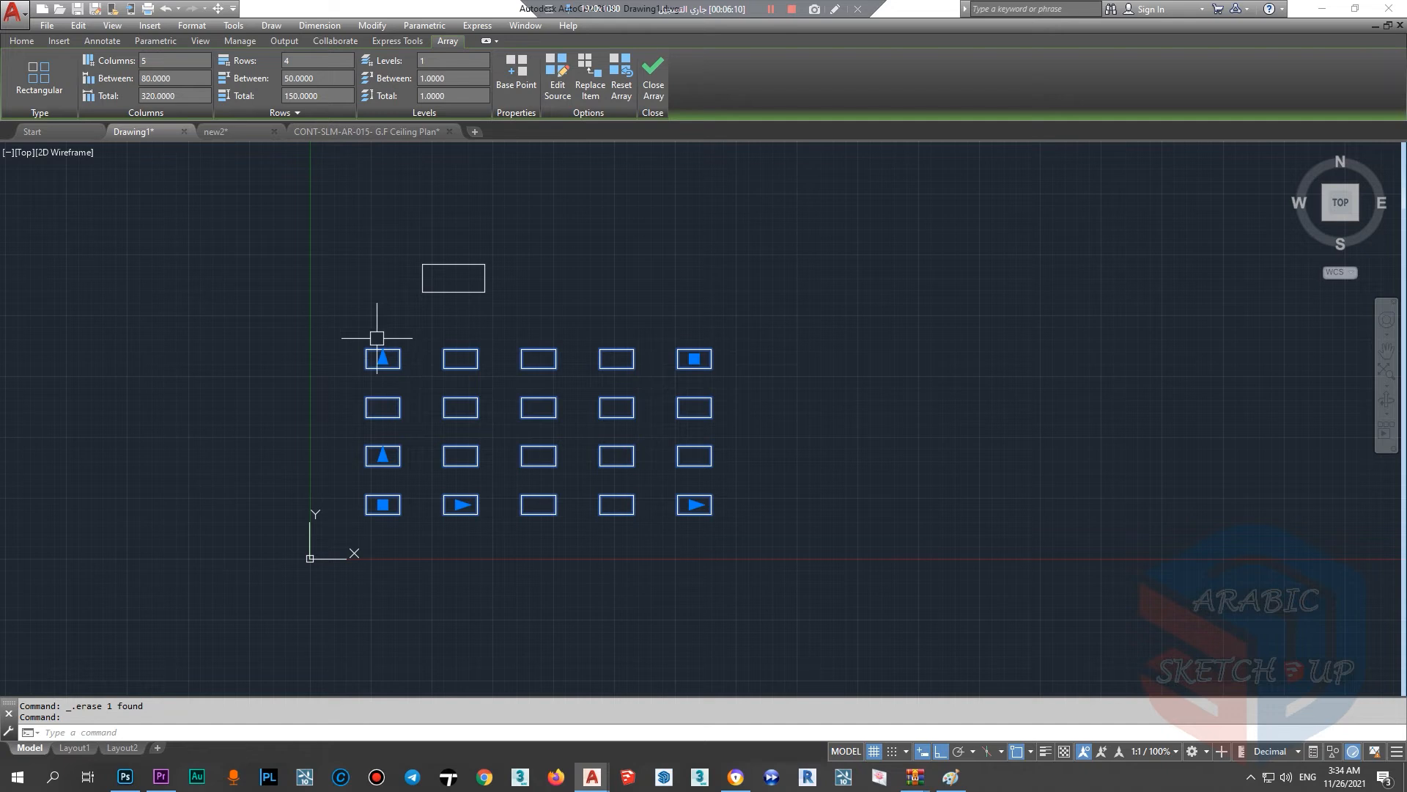
scroll(370, 370, "up", 3)
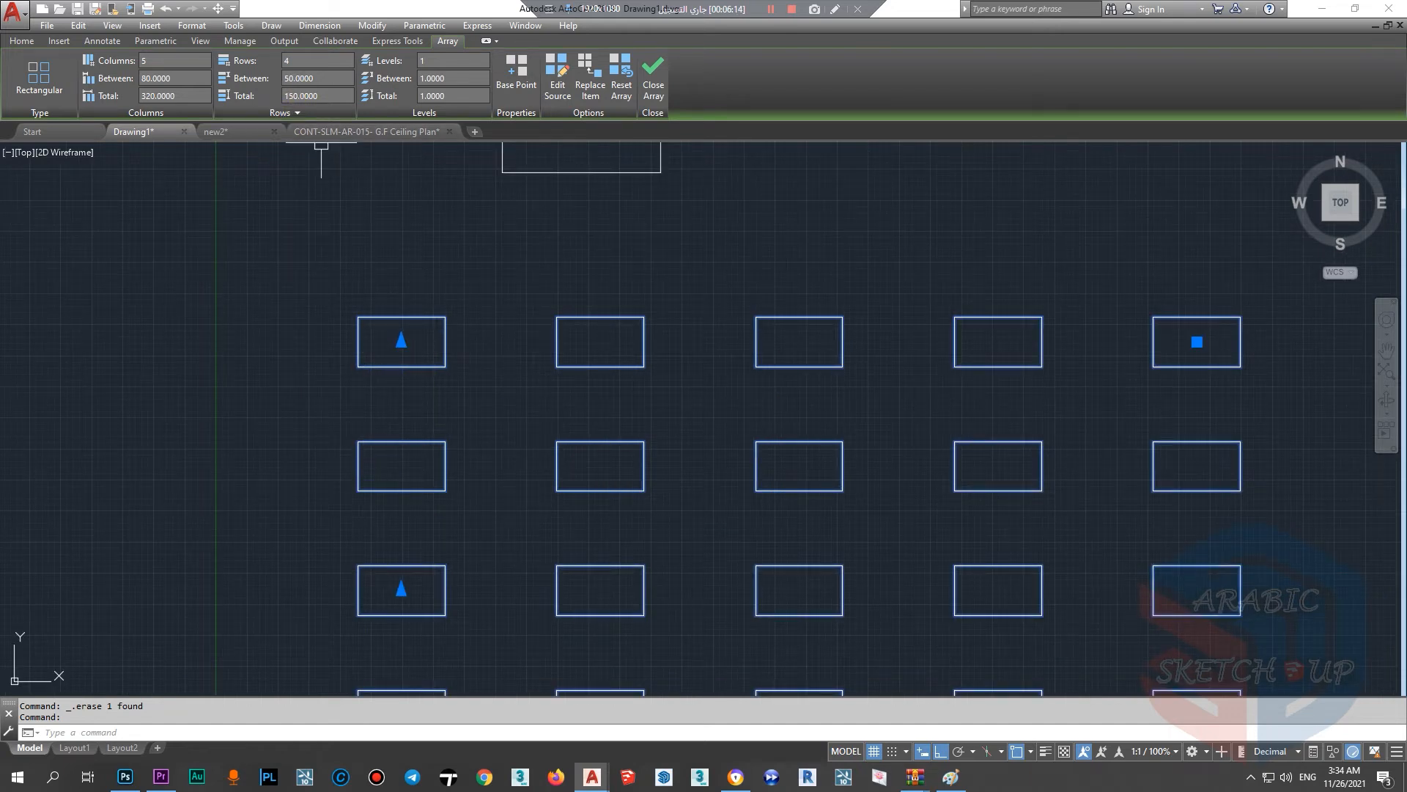
scroll(422, 464, "down", 2)
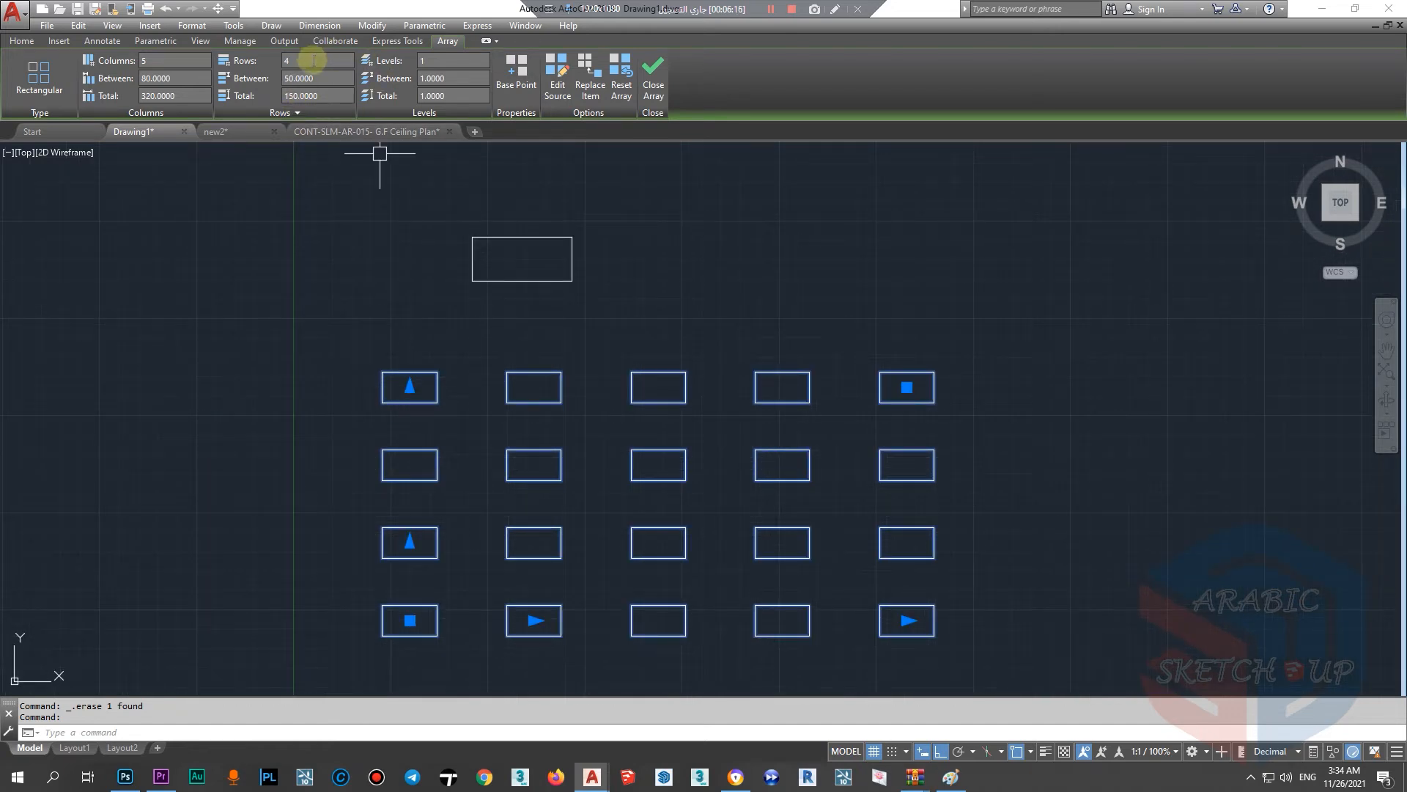
left_click(410, 387)
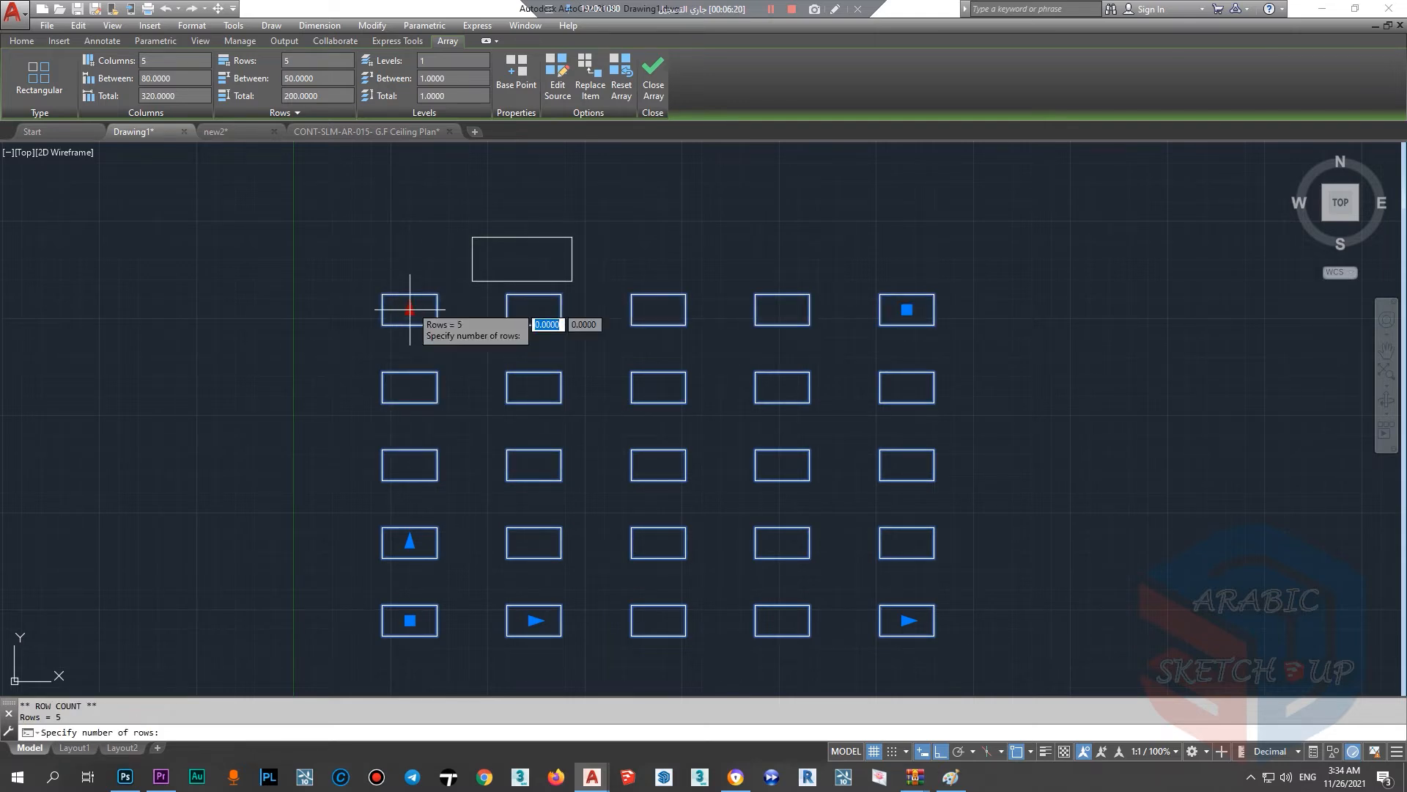
left_click(424, 150)
scroll(477, 378, "down", 2)
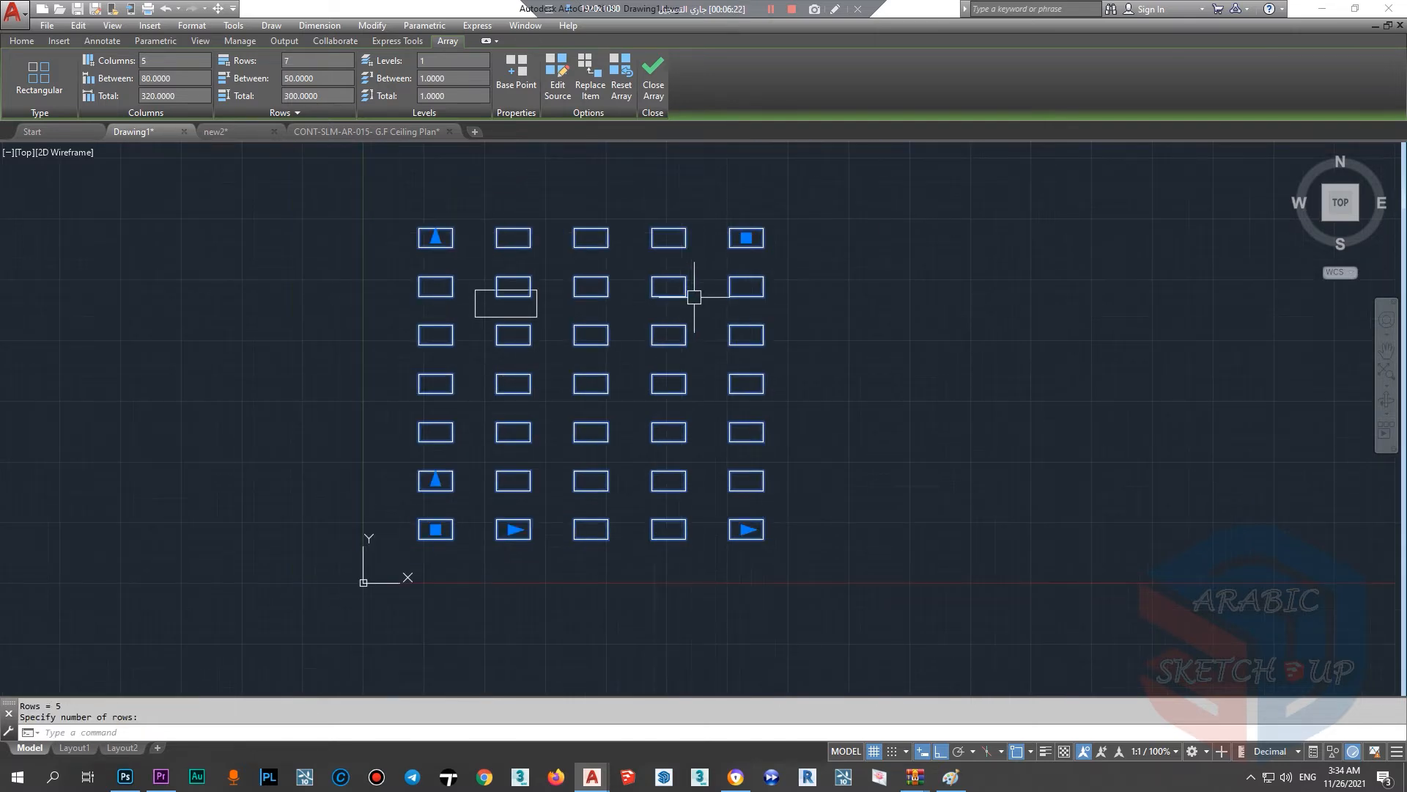
left_click(758, 538)
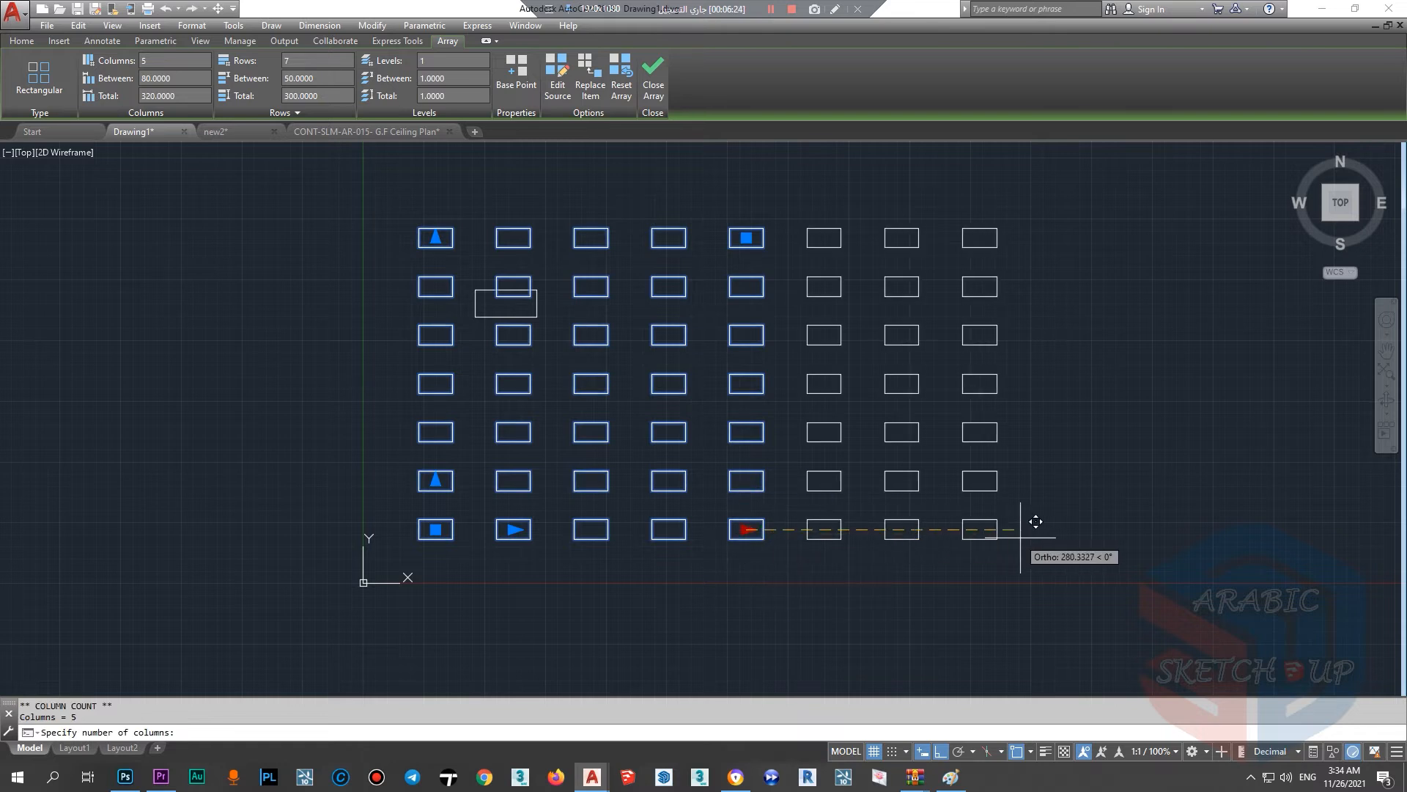
left_click(1147, 541)
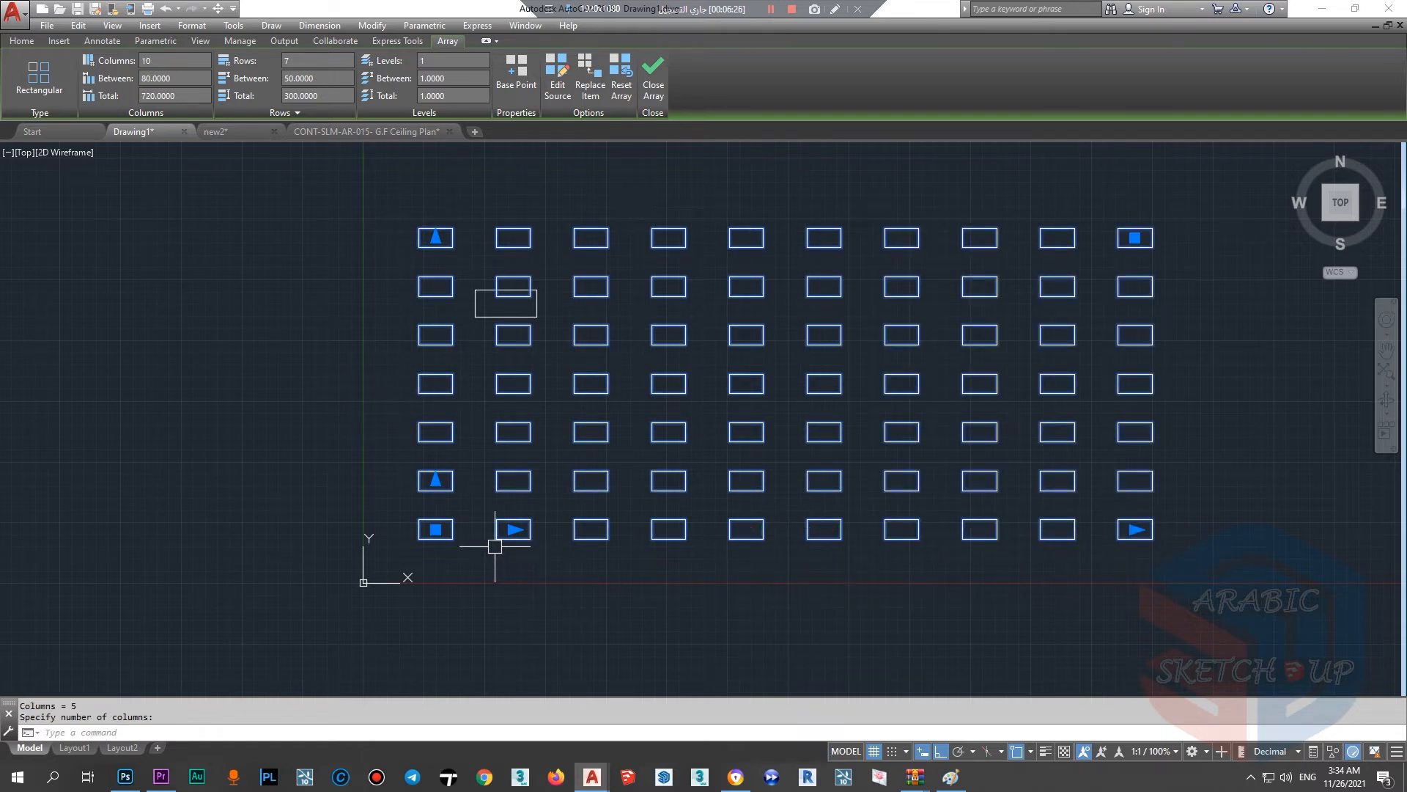
Step: Move the whole array straight down, clear of the single rectangle above it
scroll(484, 554, "up", 2)
scroll(426, 458, "down", 4)
left_click(418, 476)
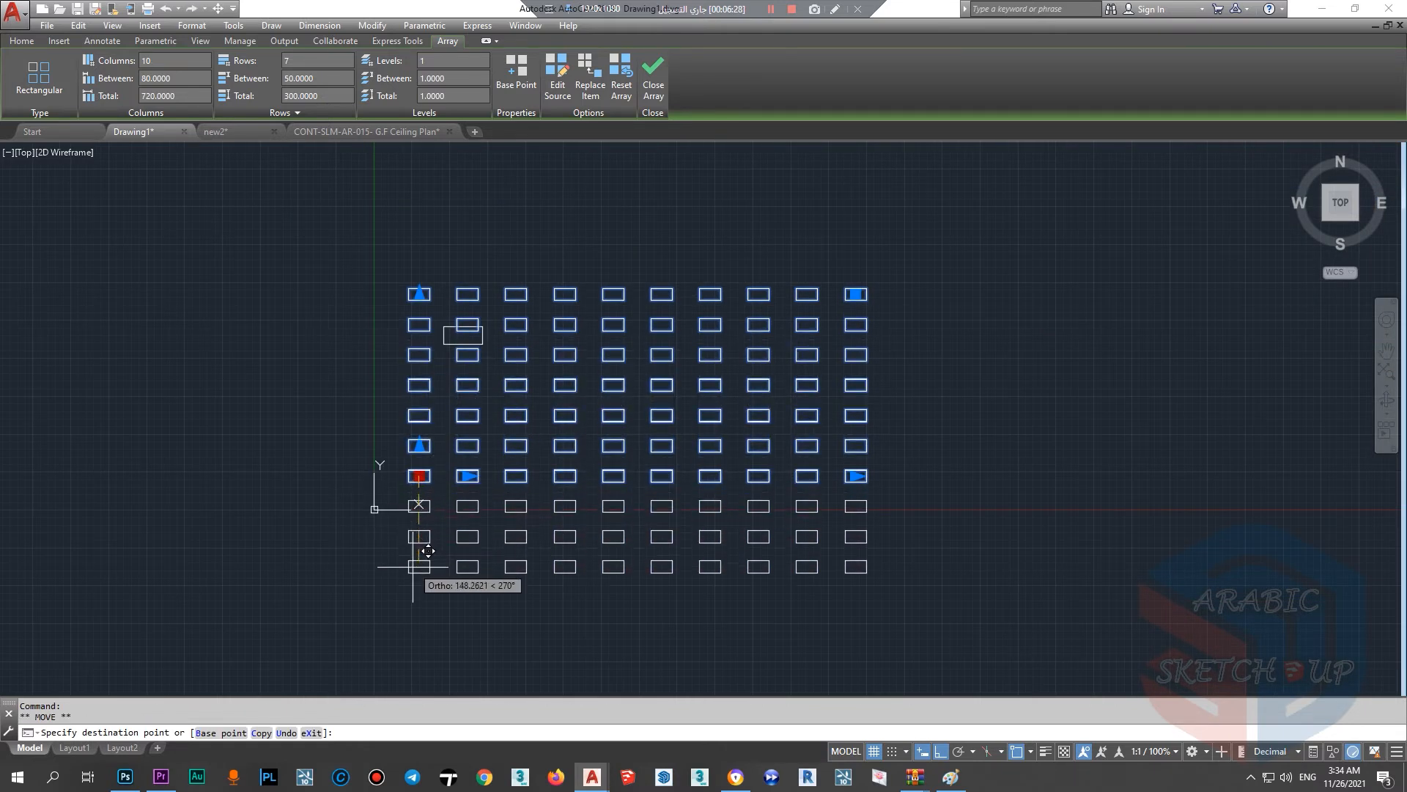
left_click(422, 600)
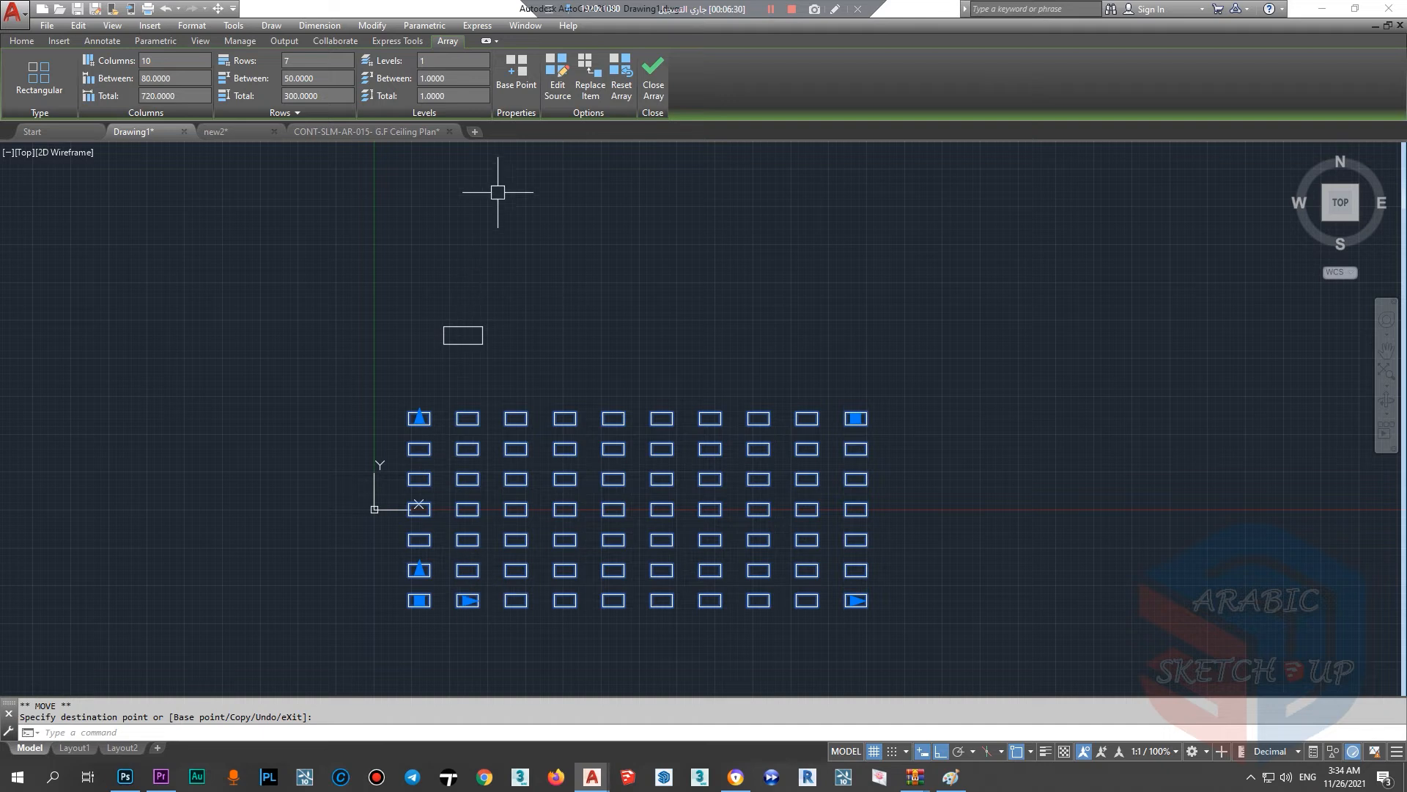
scroll(450, 450, "up", 3)
scroll(645, 471, "down", 3)
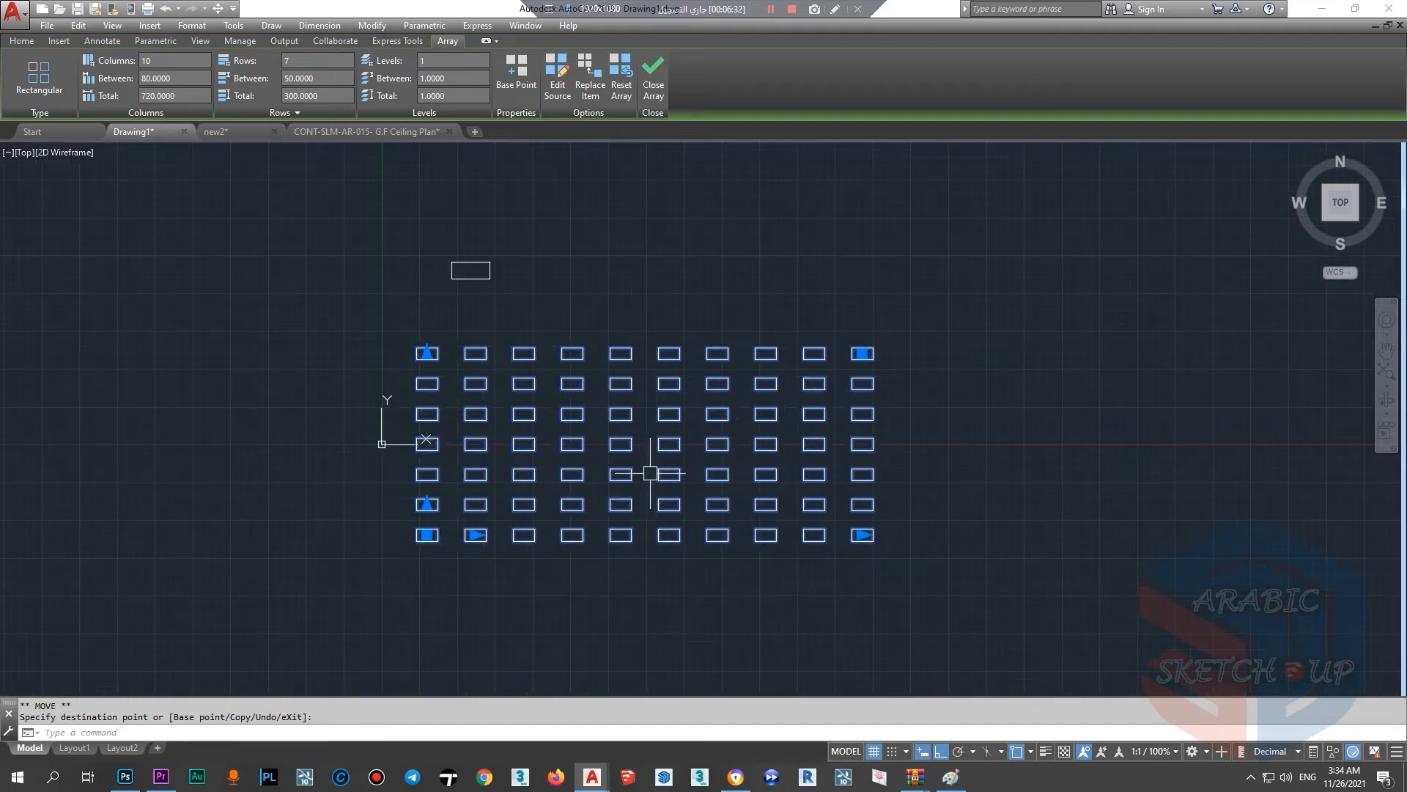
Step: Change the array's row and column counts together from its far corner, first to 9 rows, finally to 6 rows by 8 columns
left_click(862, 353)
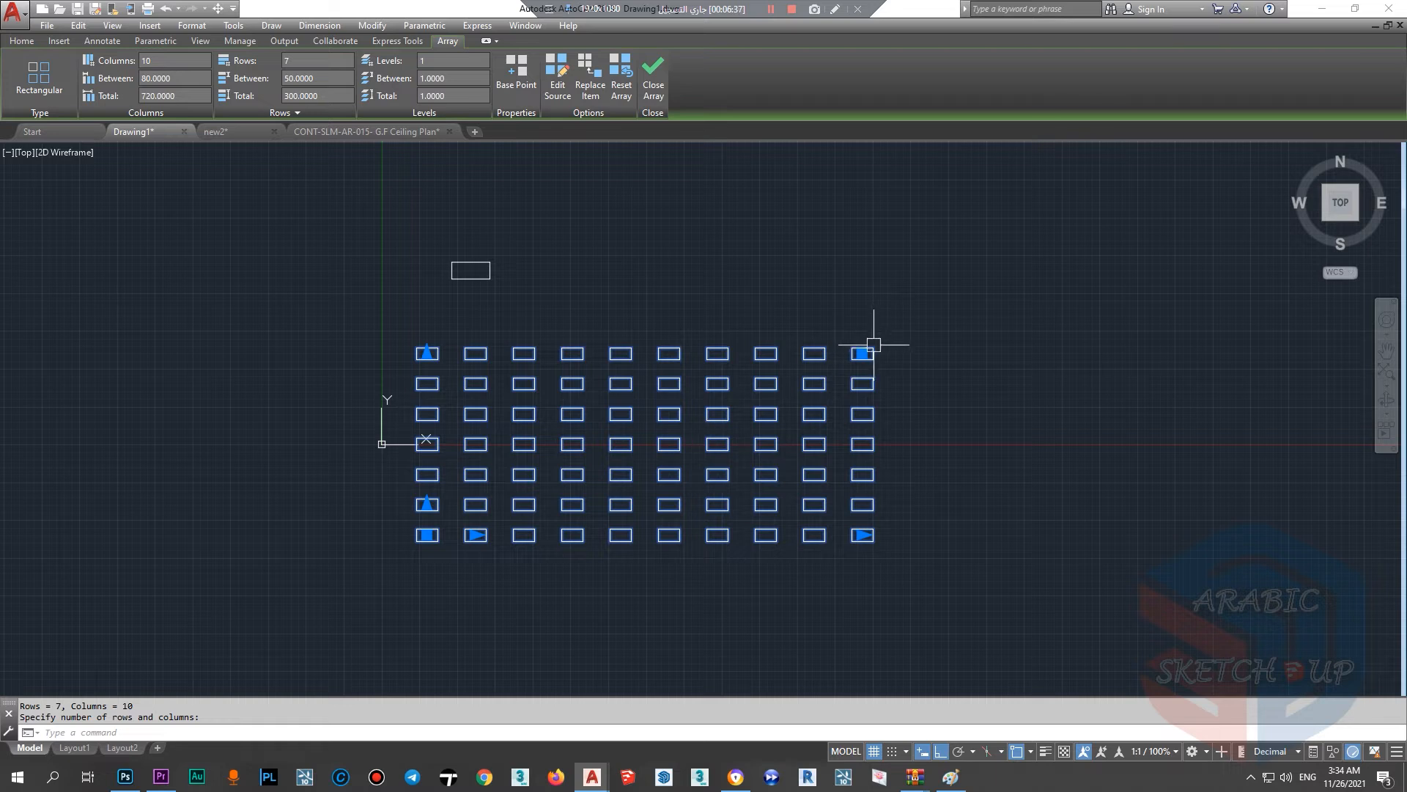
left_click(869, 294)
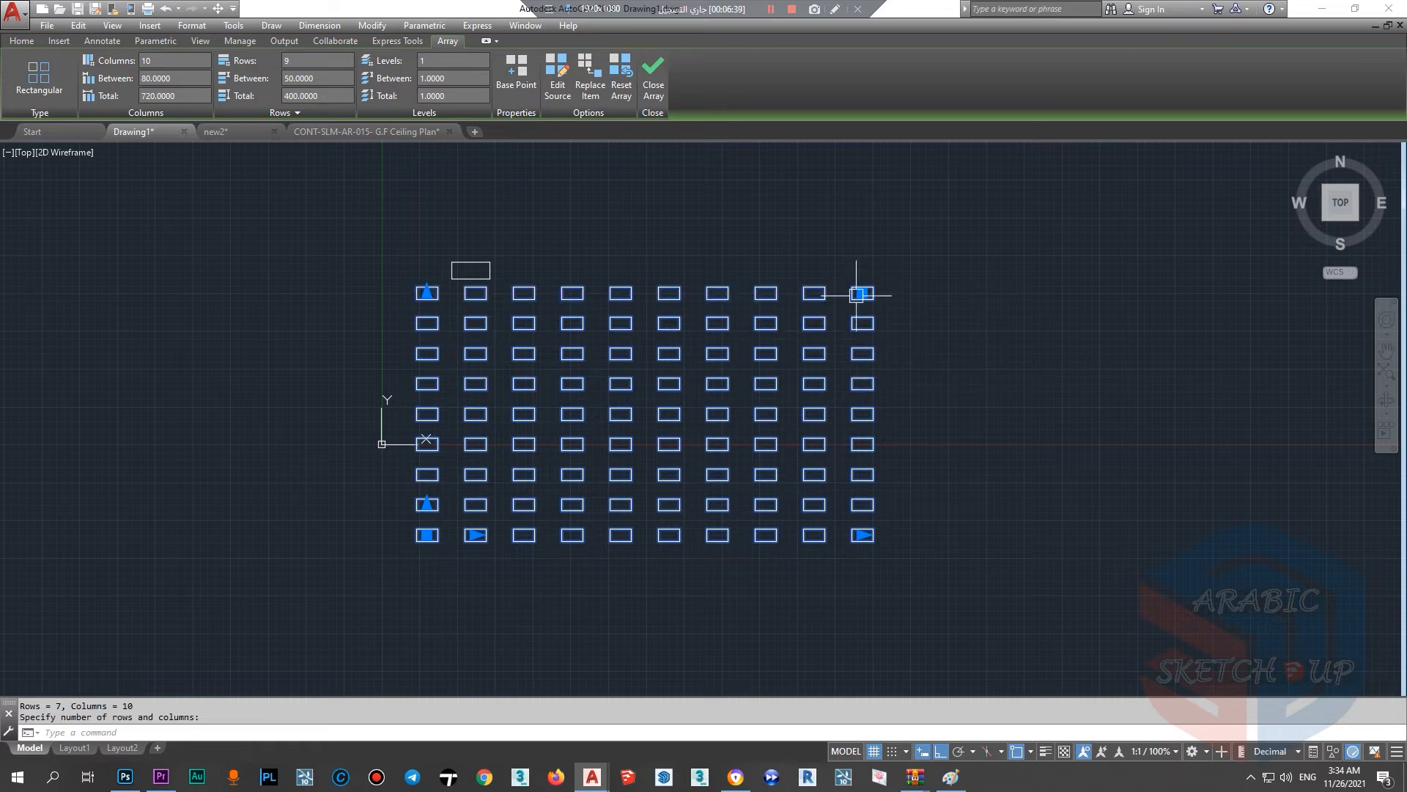
left_click(863, 293)
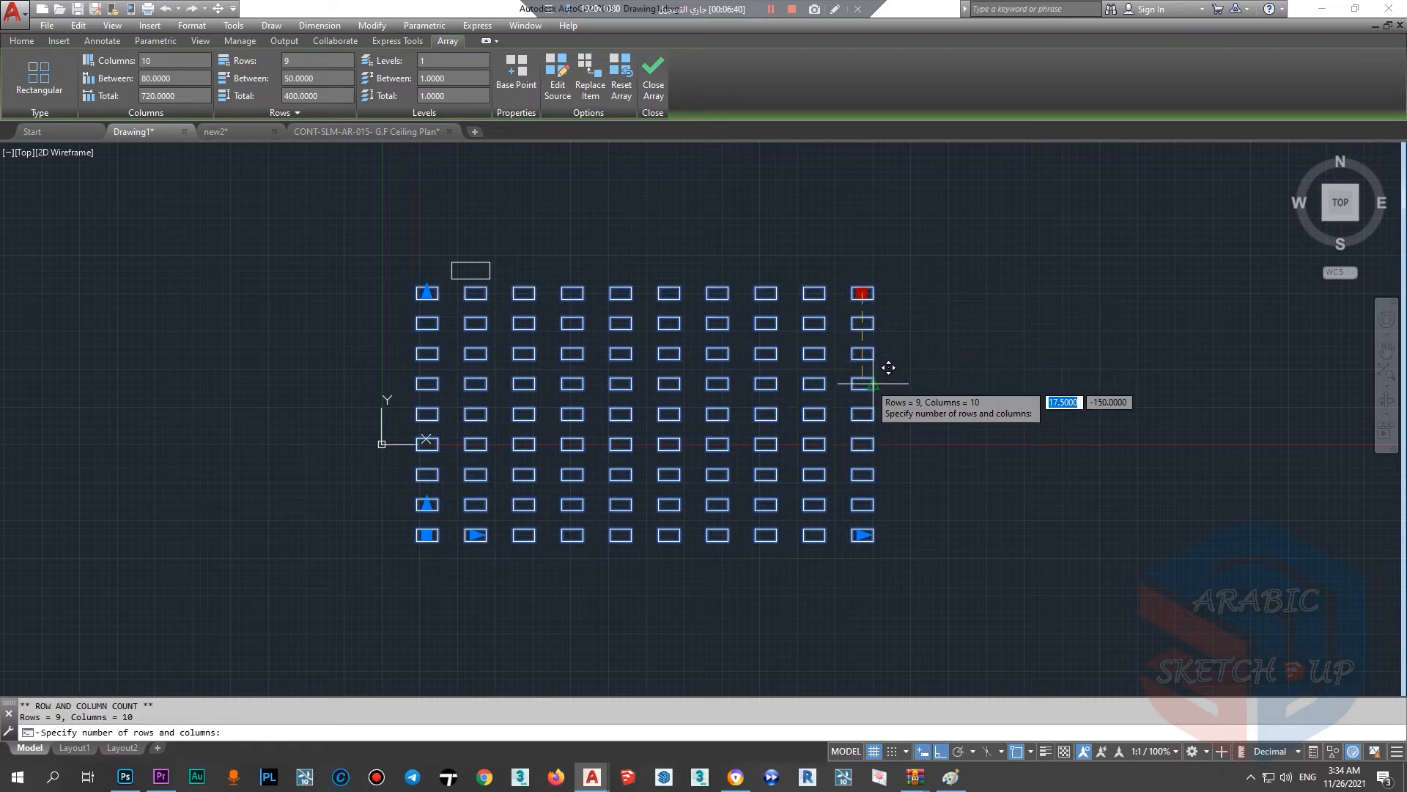
left_click(863, 383)
left_click(863, 384)
left_click(802, 386)
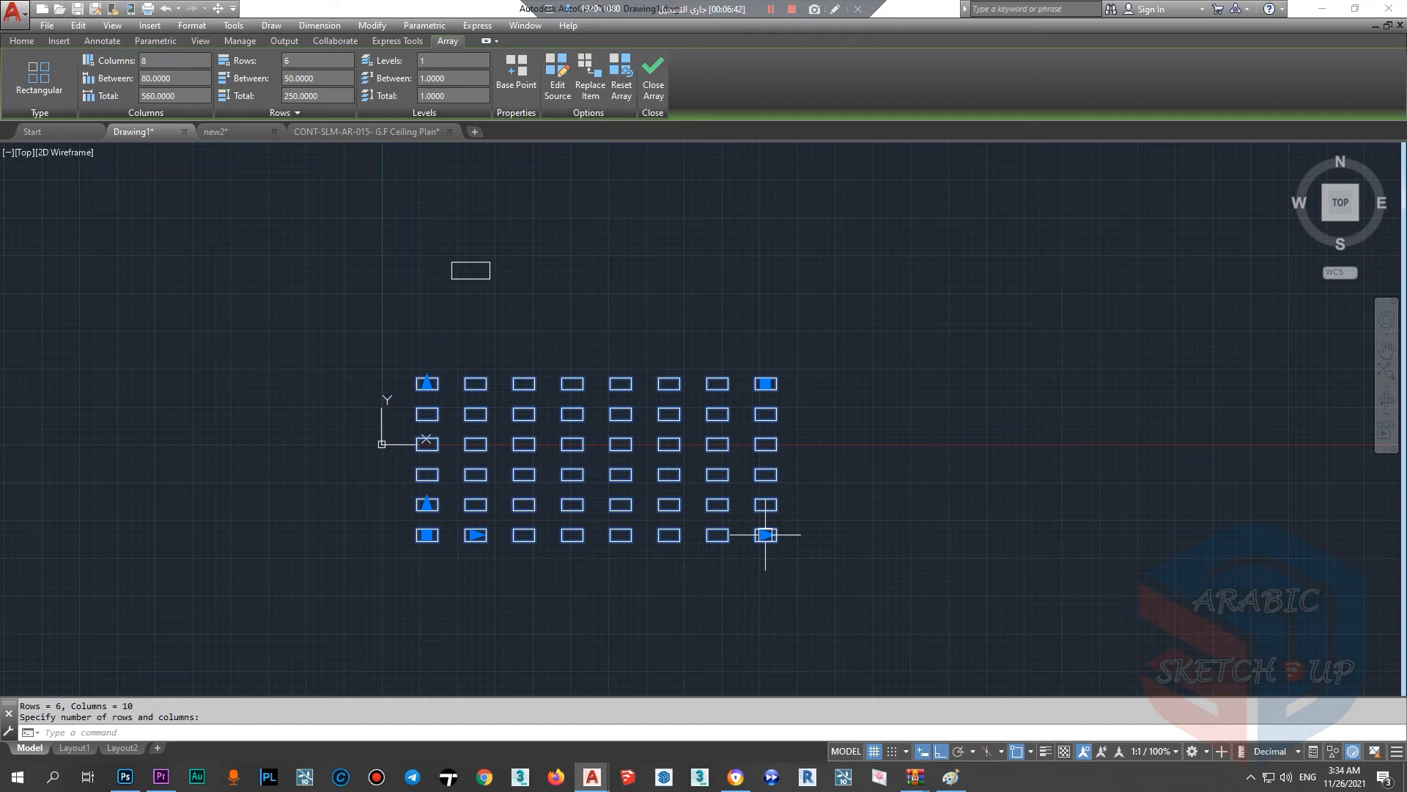
key("Escape")
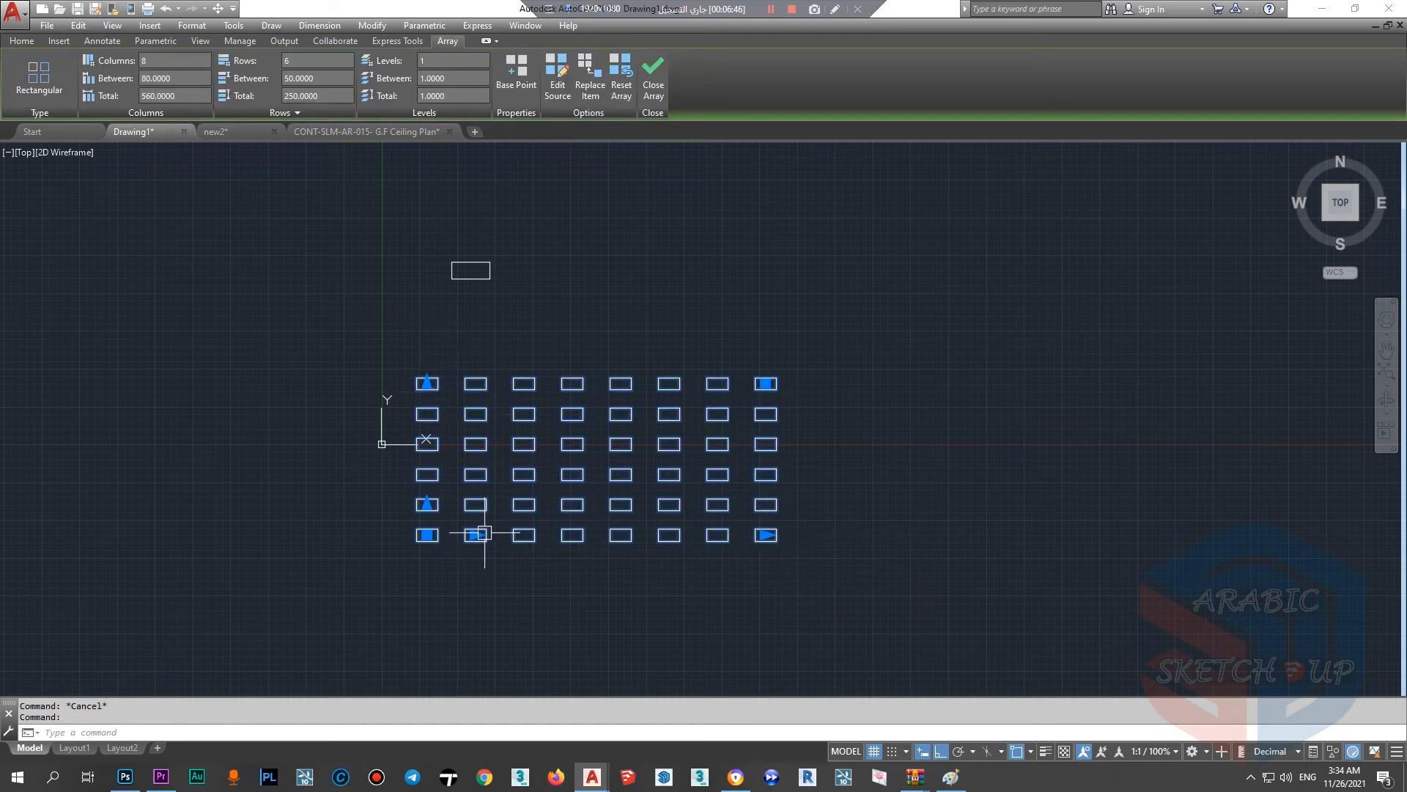
Step: Try widening the distance between the array's columns directly in the drawing, and cancel the change
scroll(477, 534, "up", 2)
scroll(440, 539, "down", 2)
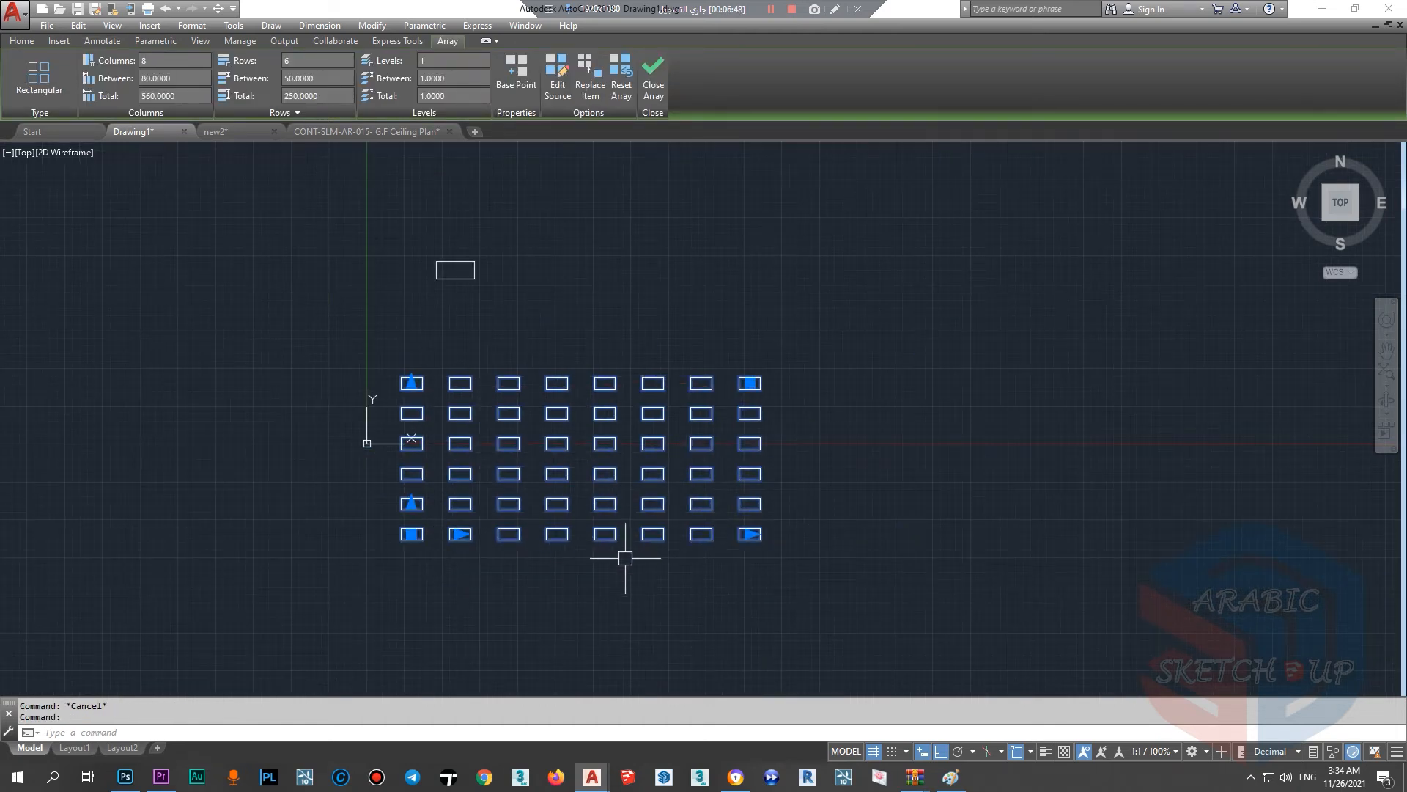
scroll(623, 559, "up", 2)
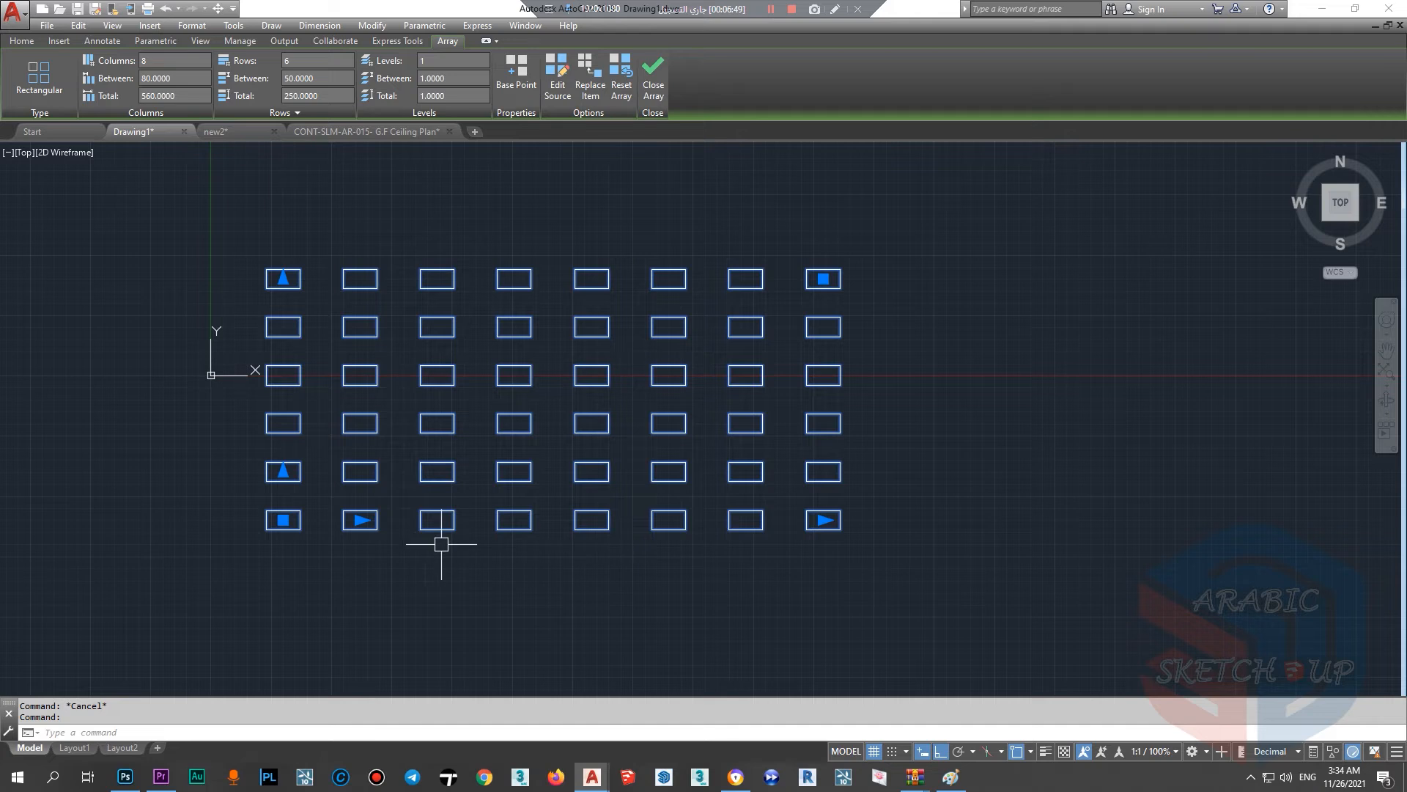
left_click(360, 519)
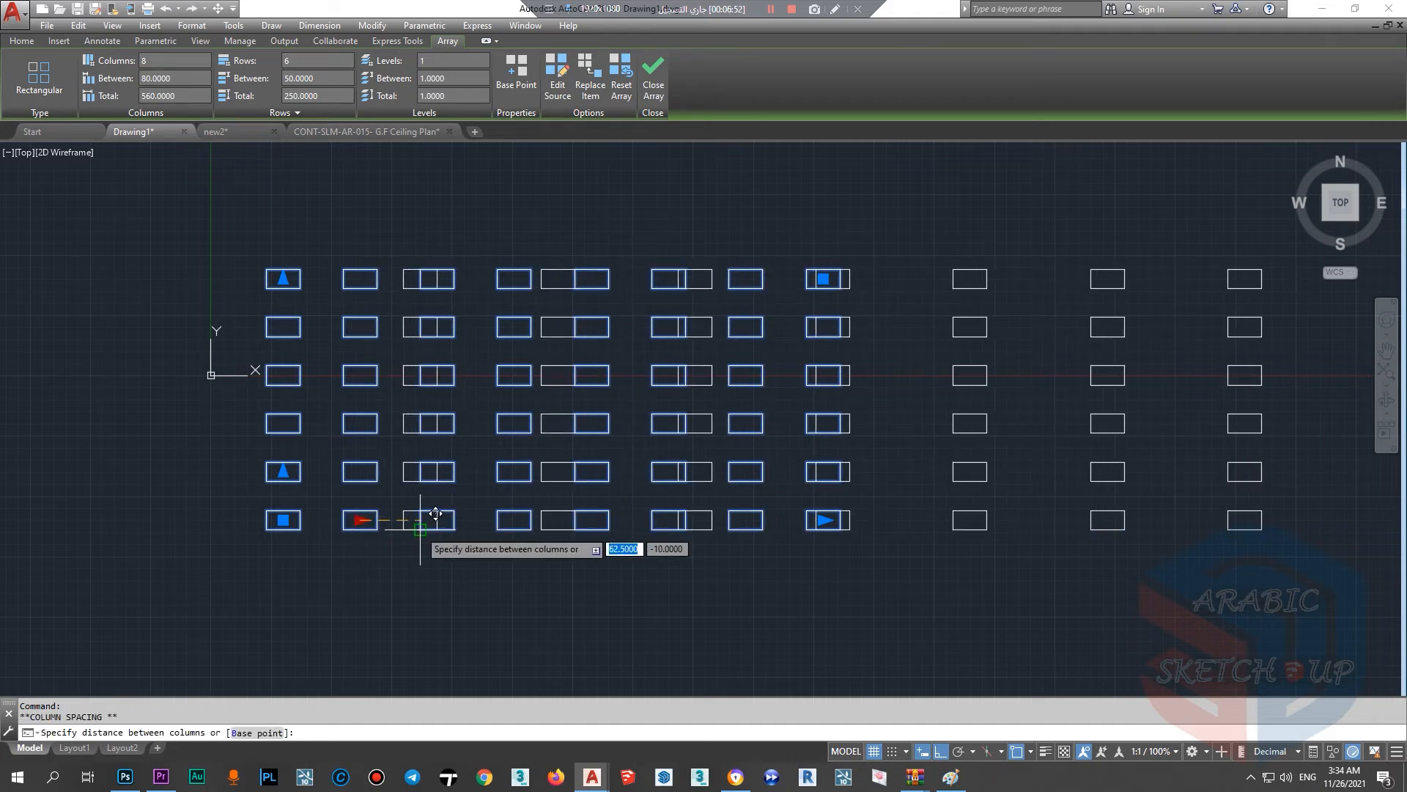
scroll(454, 513, "down", 2)
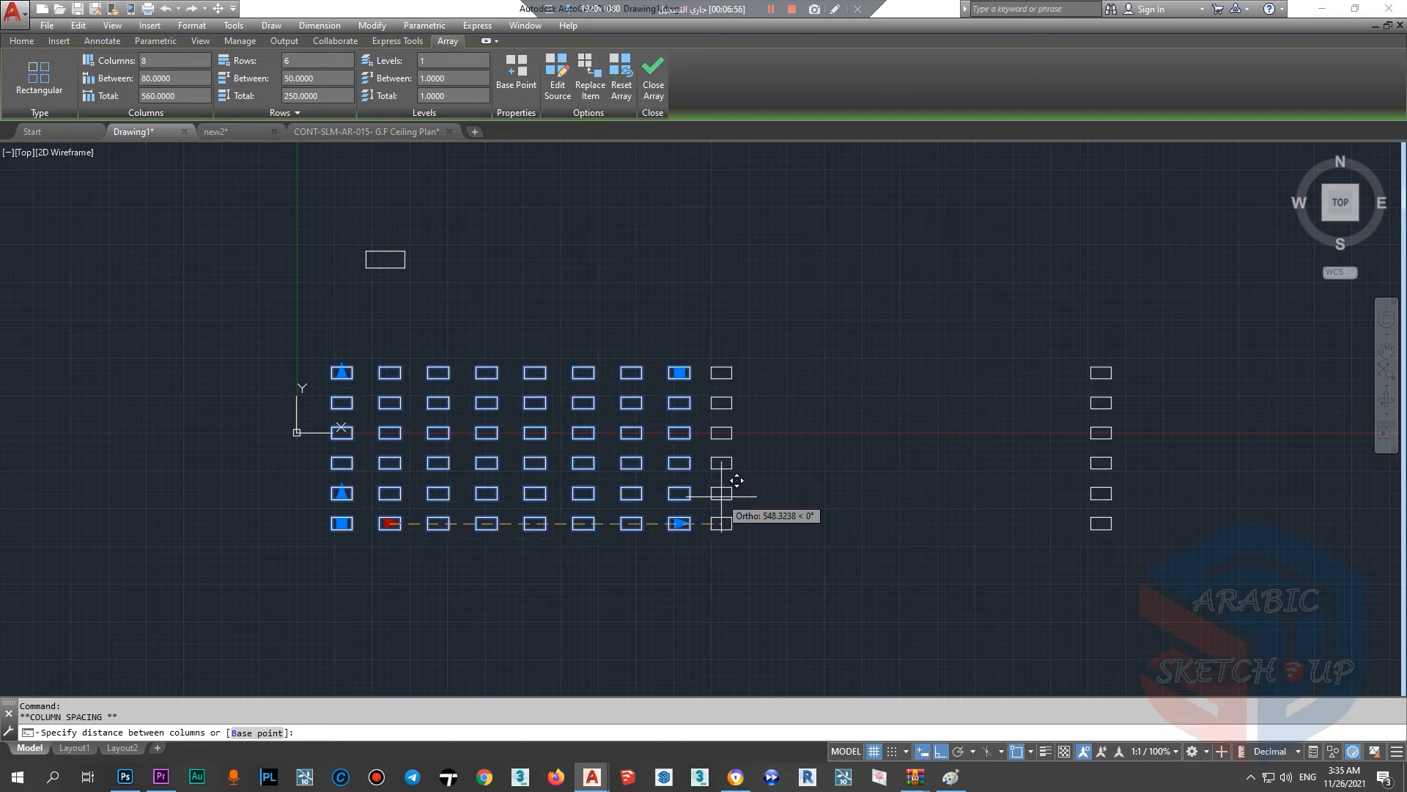
key("Escape")
scroll(441, 528, "up", 2)
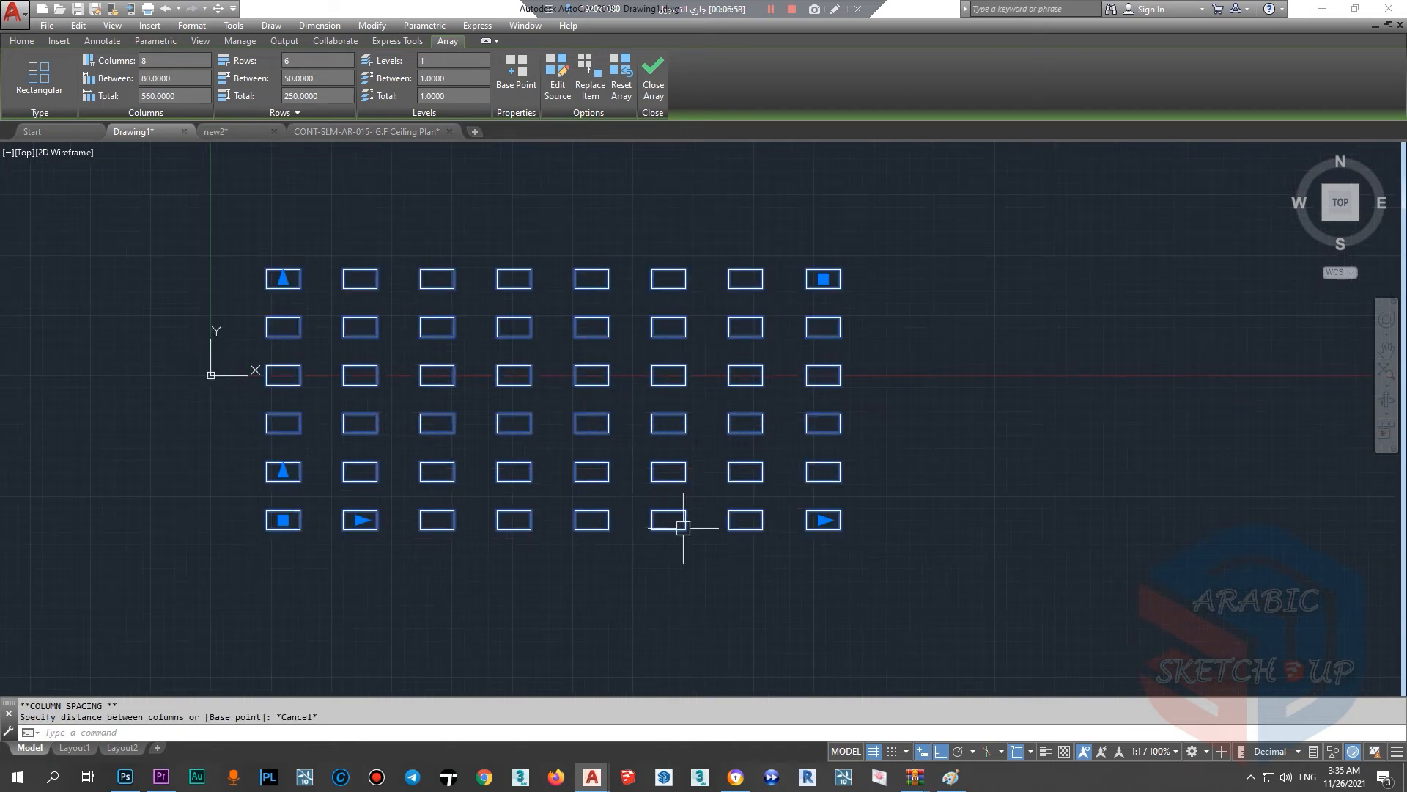
Step: Extend the array directly in the drawing to 13 columns and 11 rows
scroll(585, 527, "down", 2)
left_click(735, 523)
left_click(999, 511)
left_click(391, 366)
left_click(385, 212)
scroll(417, 368, "down", 2)
Step: Move the whole array horizontally far to the right, and bring it partway back toward the origin
left_click(405, 465)
left_click(766, 465)
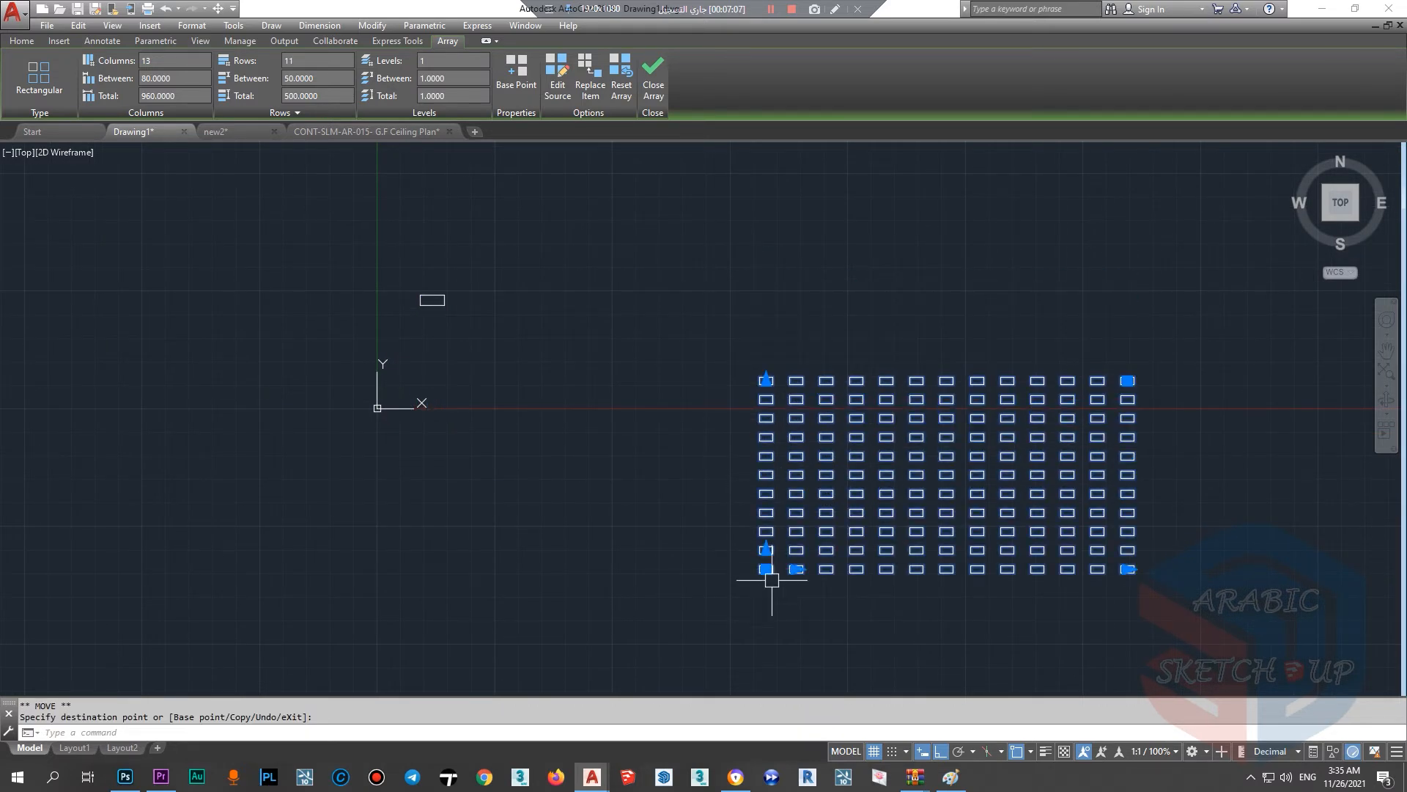
left_click(583, 569)
scroll(587, 587, "up", 2)
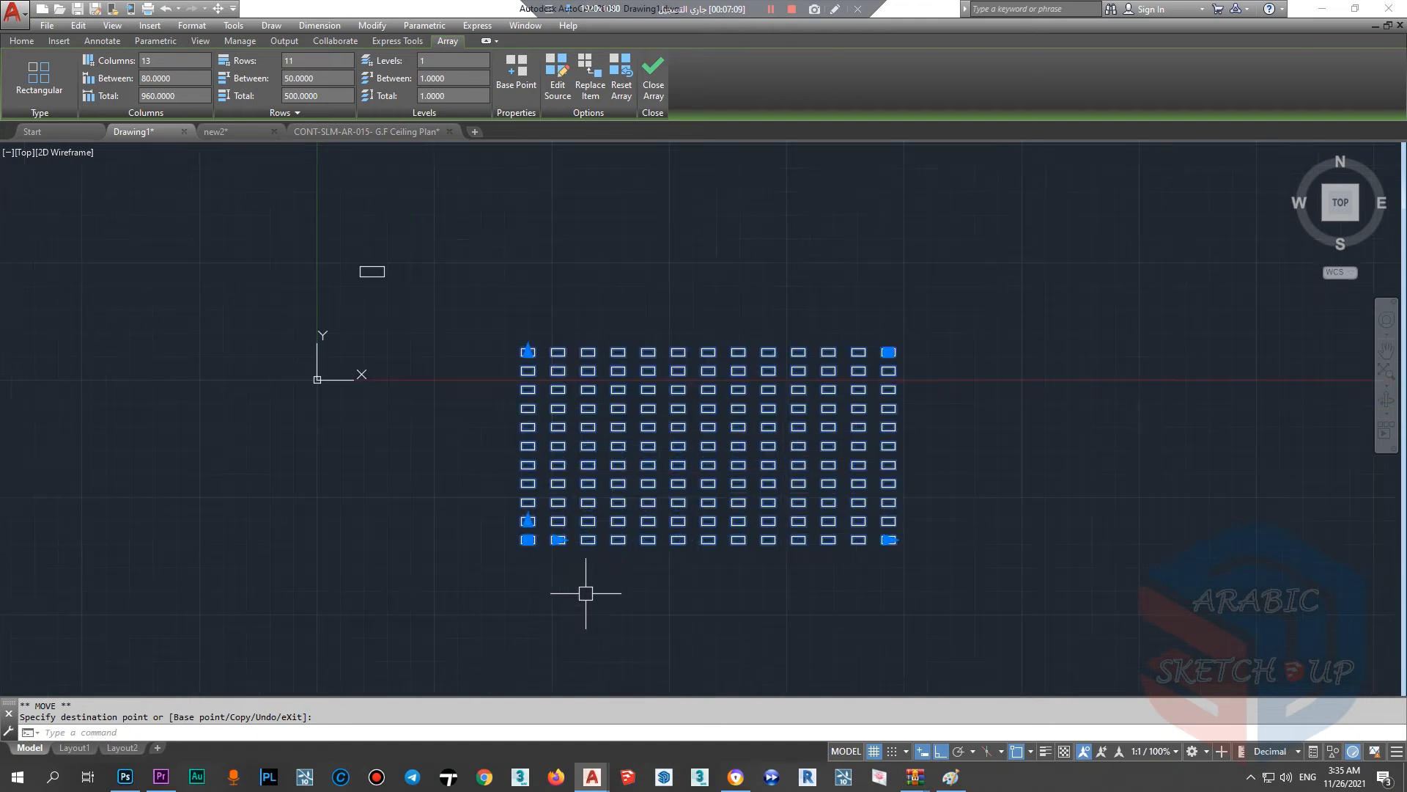
scroll(733, 470, "down", 2)
scroll(647, 530, "up", 2)
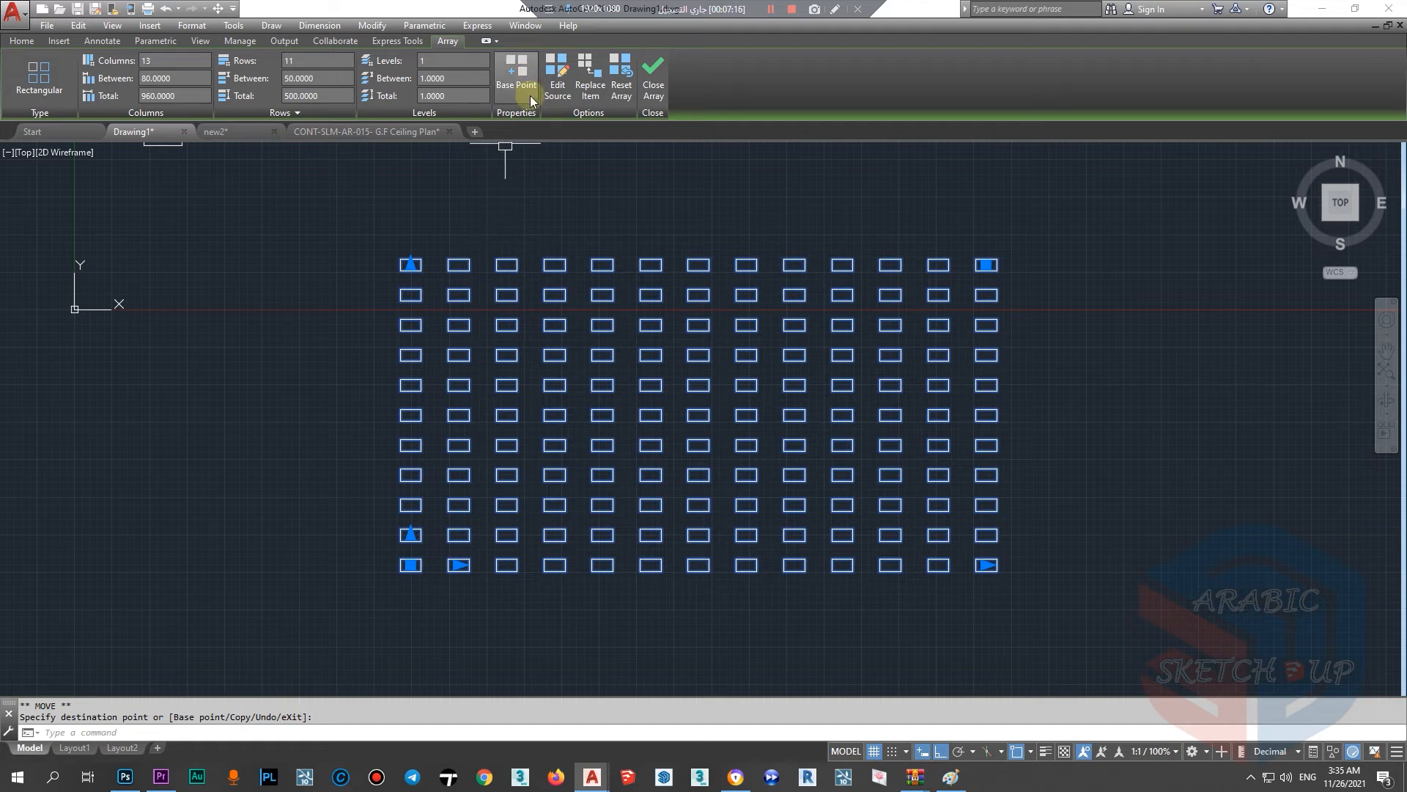
scroll(381, 549, "up", 4)
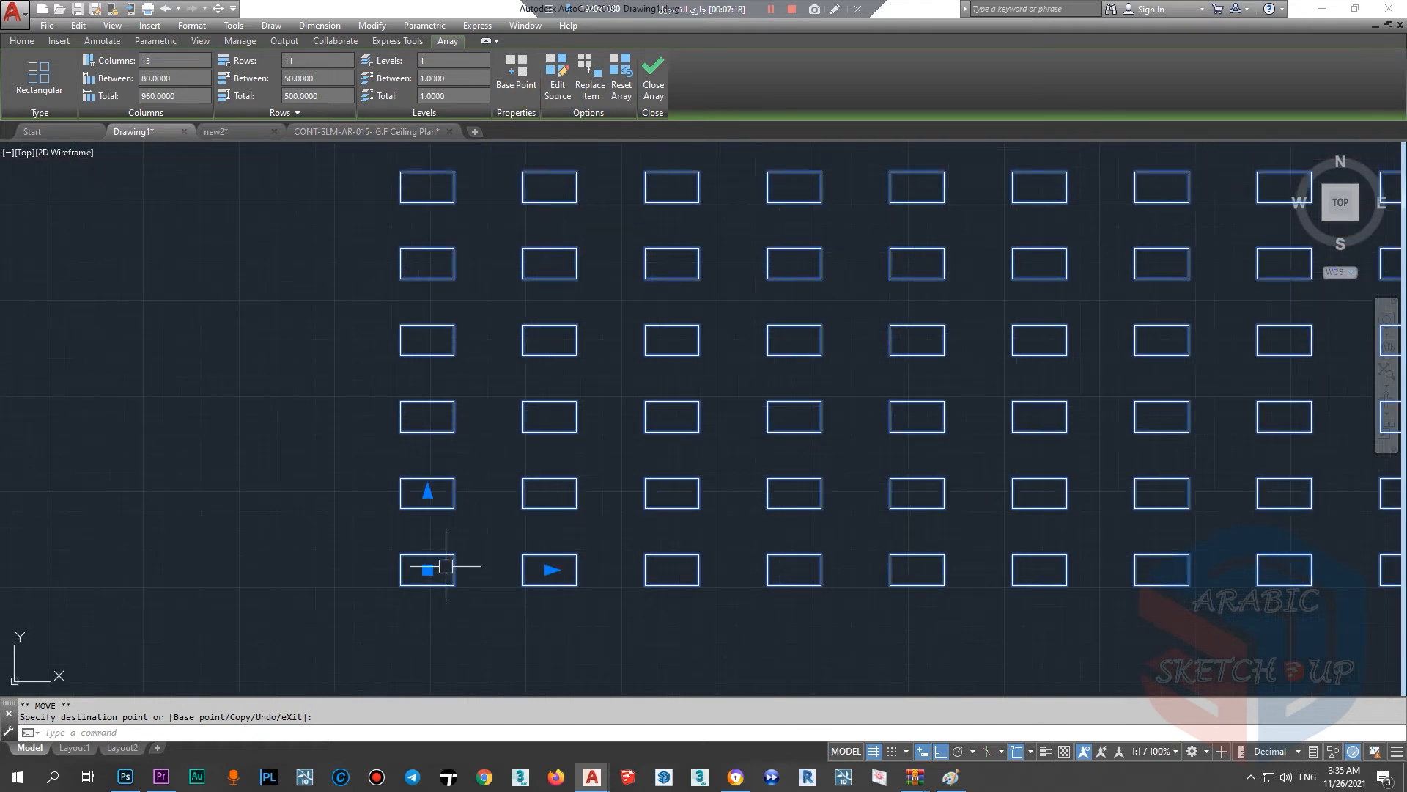
scroll(381, 550, "down", 4)
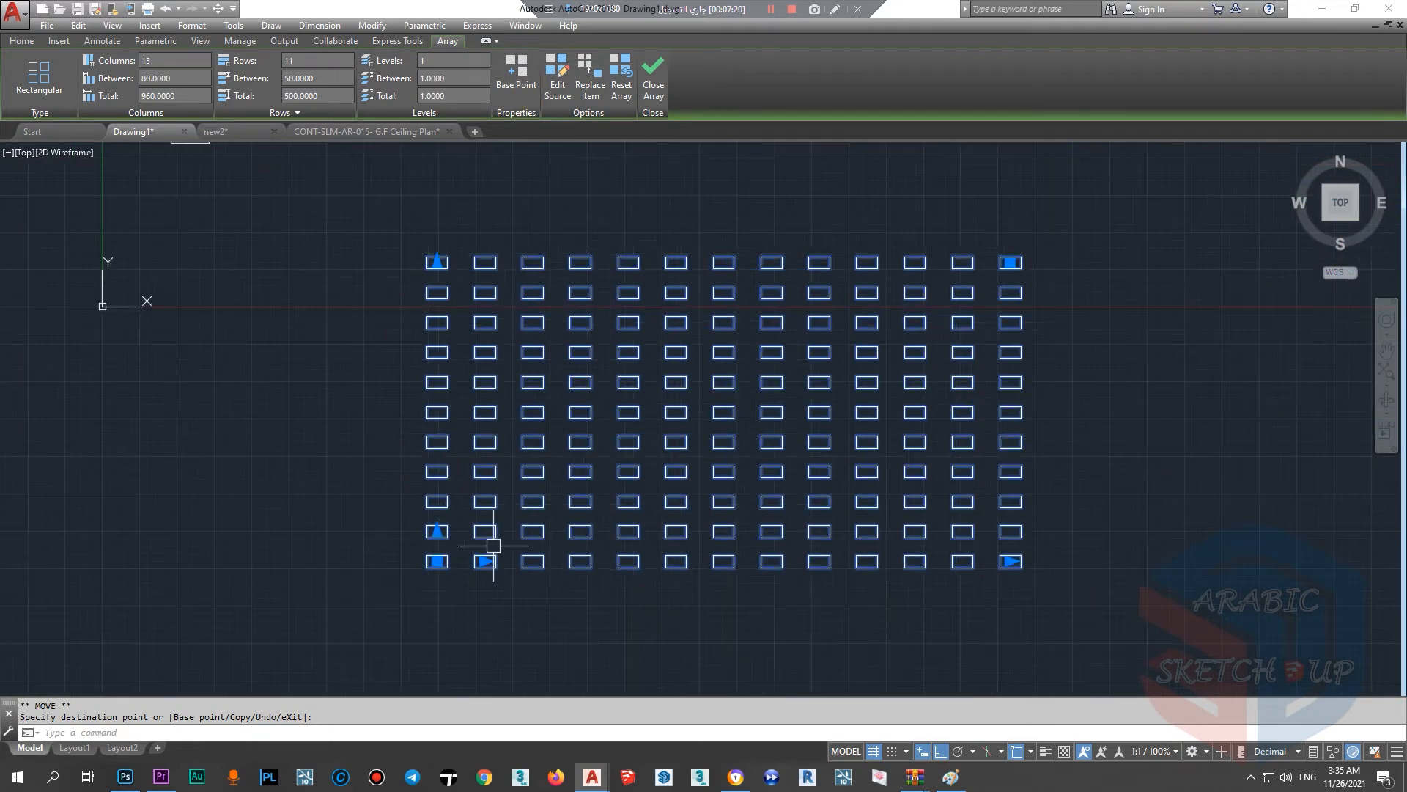
left_click(835, 8)
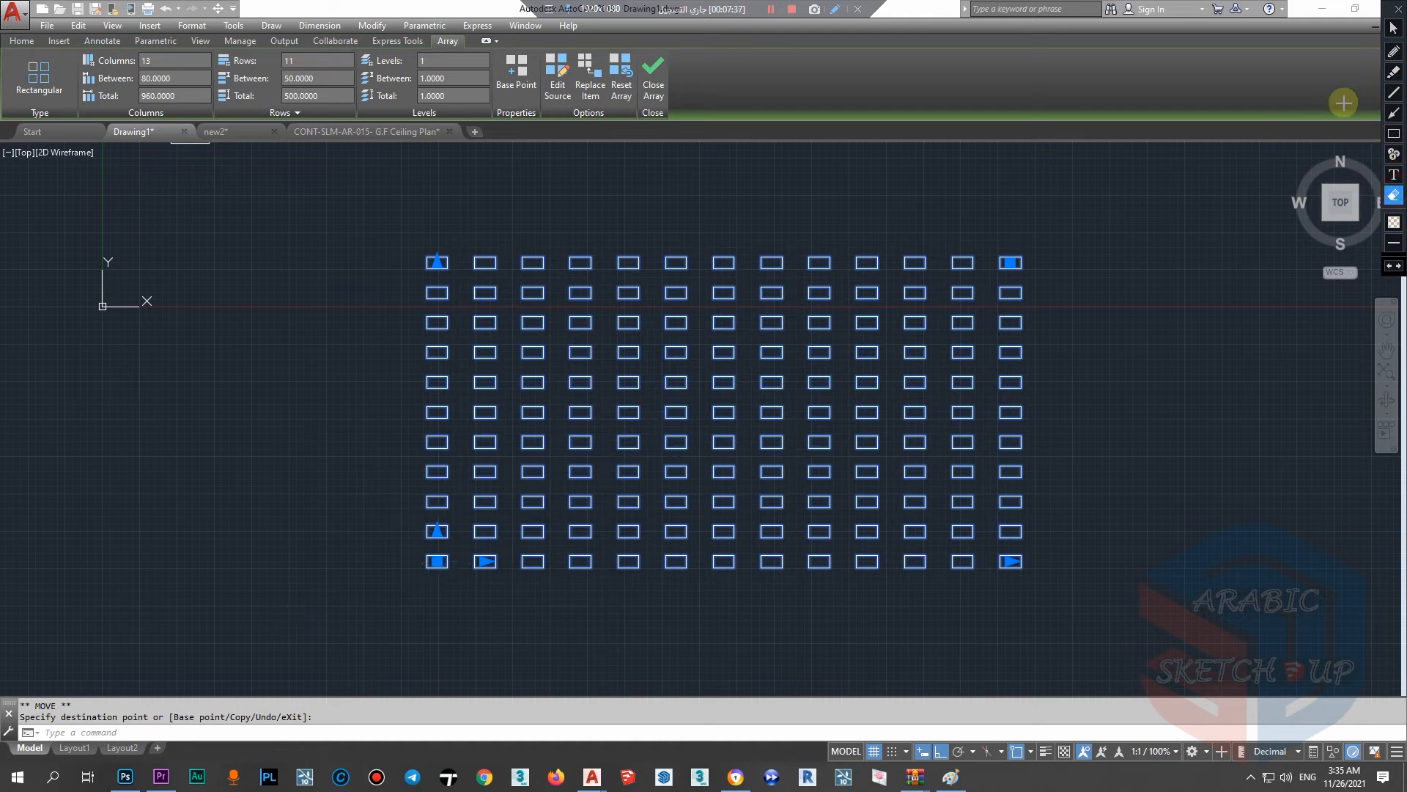
Step: Set the array's base point to the midpoint of the lower-left rectangle's bottom edge
left_click(519, 88)
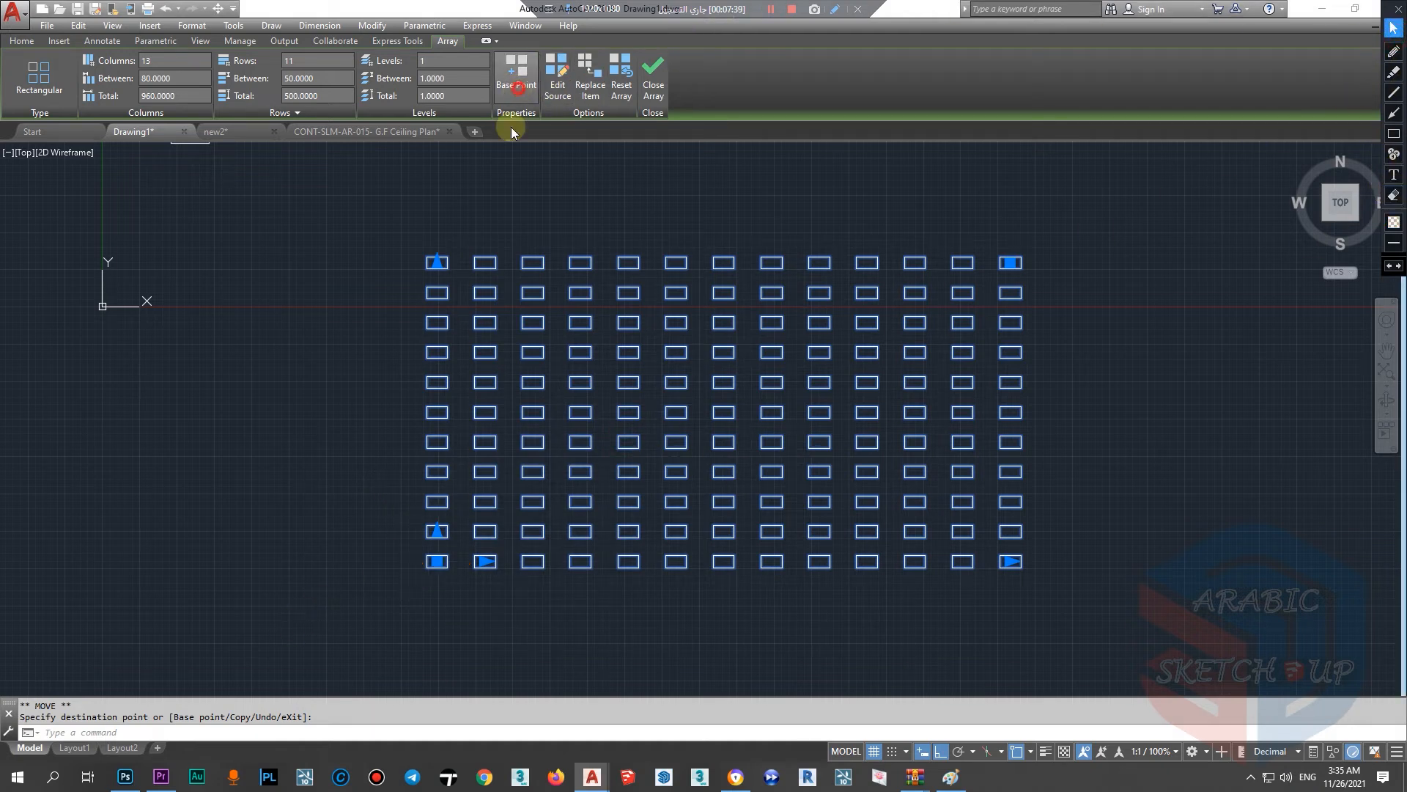
scroll(445, 561, "up", 2)
left_click(513, 88)
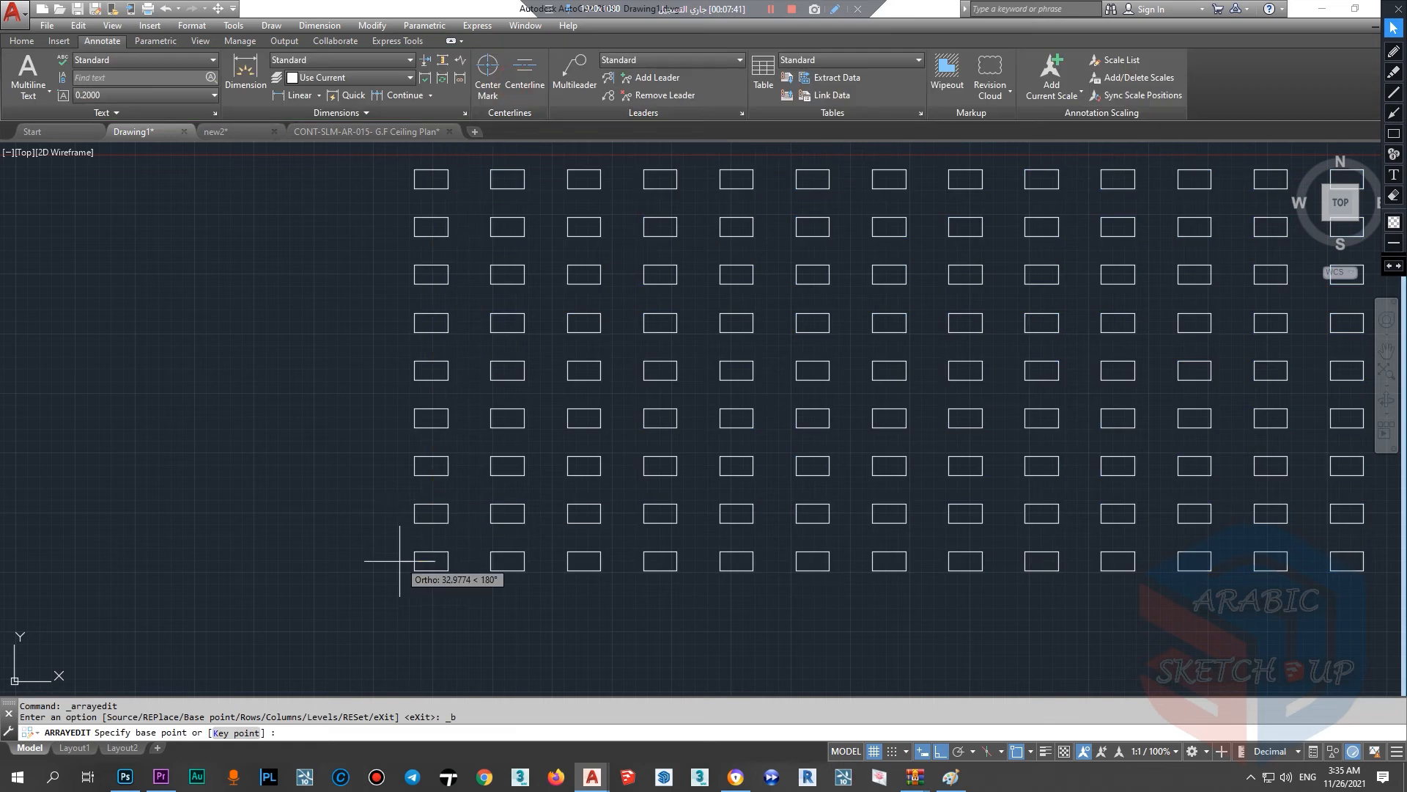
scroll(440, 565, "up", 4)
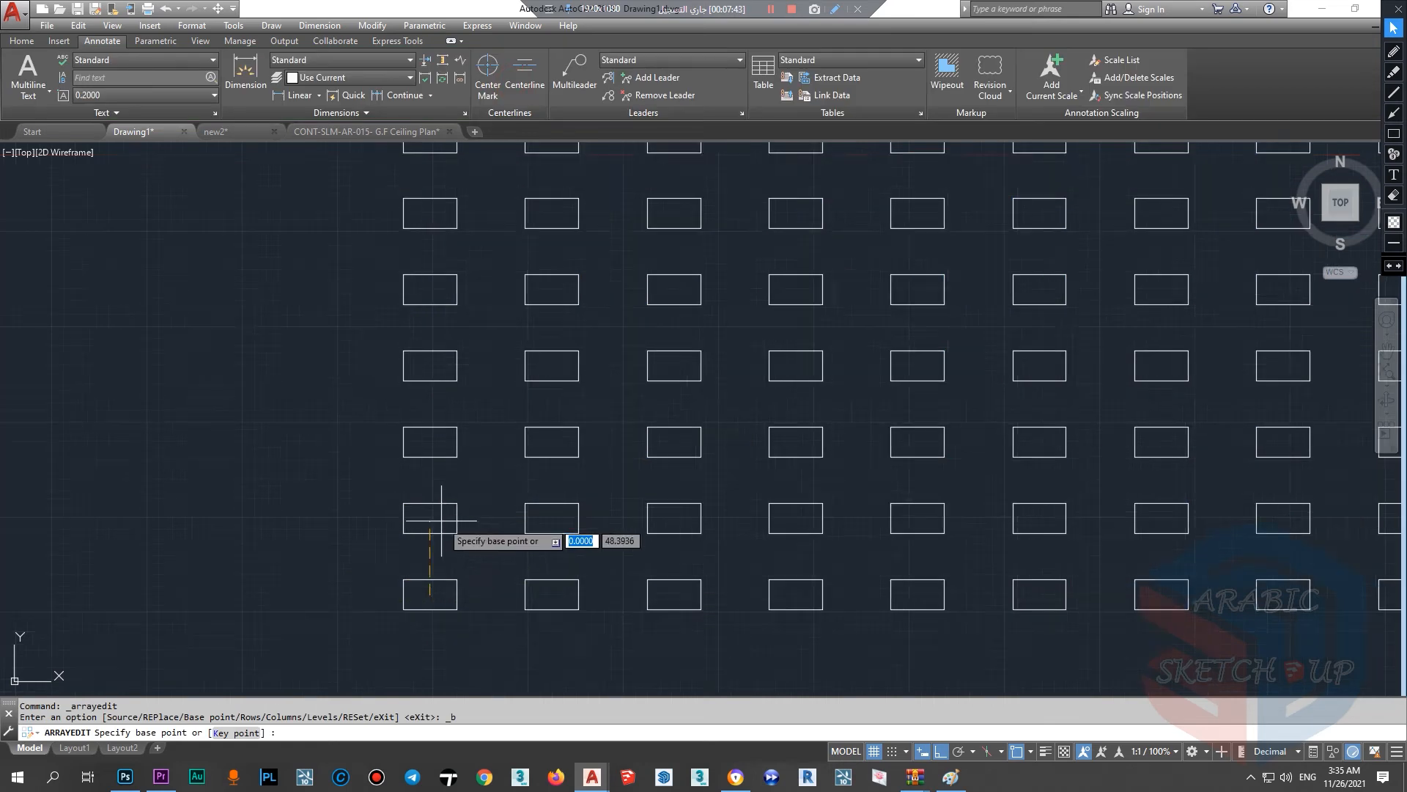
scroll(407, 628, "down", 2)
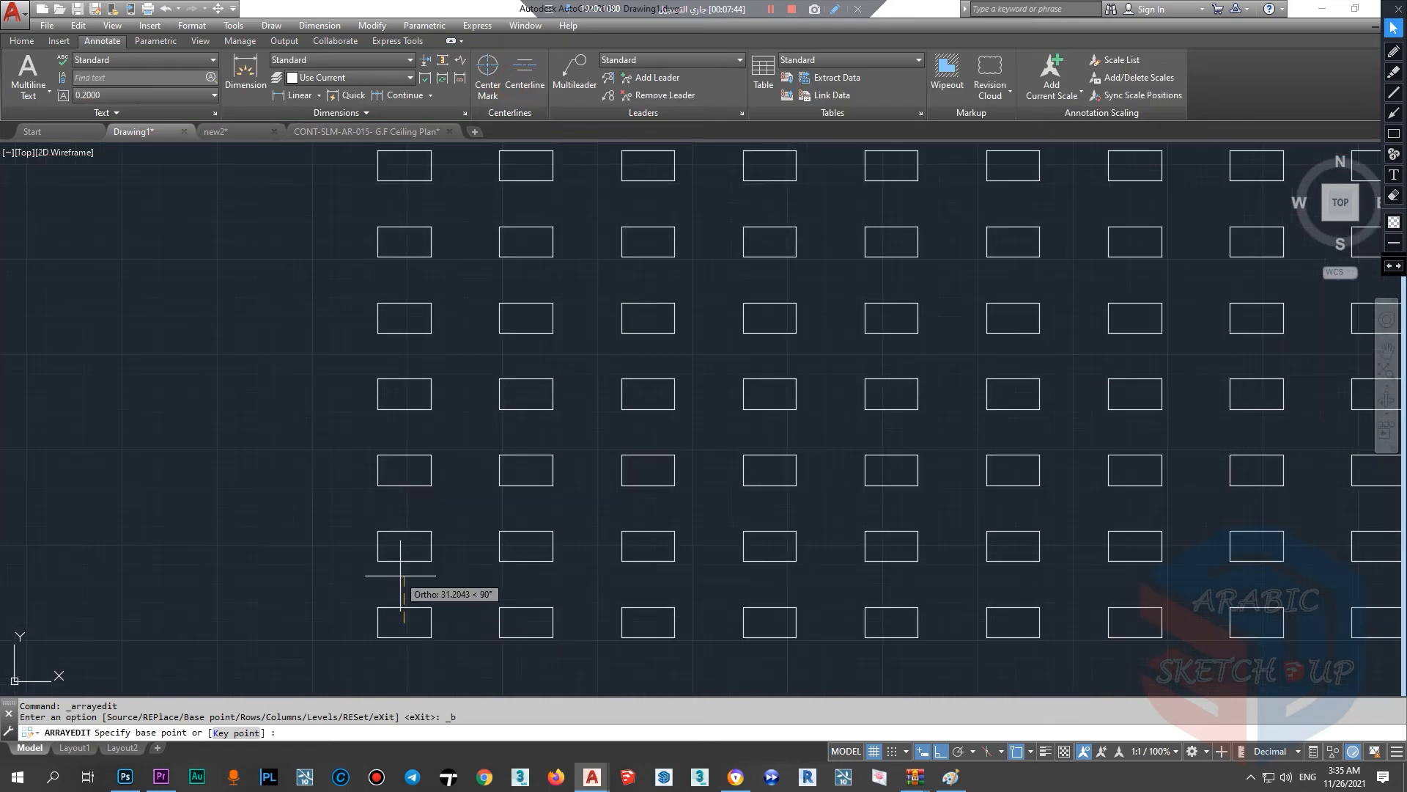
left_click(404, 638)
Step: Move the whole array up by one row spacing from its new base point
left_click(405, 638)
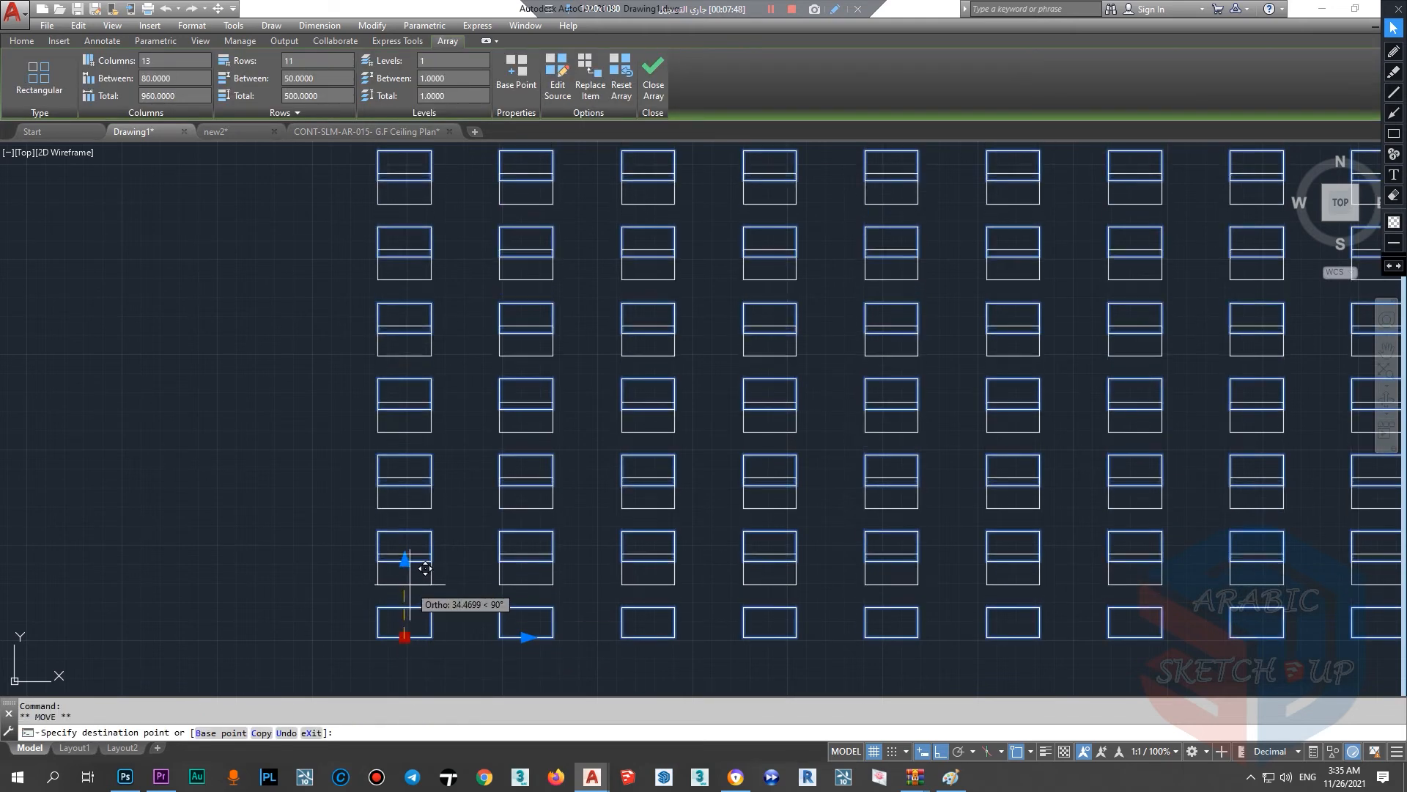
left_click(403, 561)
scroll(386, 527, "down", 2)
scroll(386, 531, "up", 2)
Step: Set the array's base point to the bottom-left corner of its lower-left rectangle
scroll(378, 559, "up", 4)
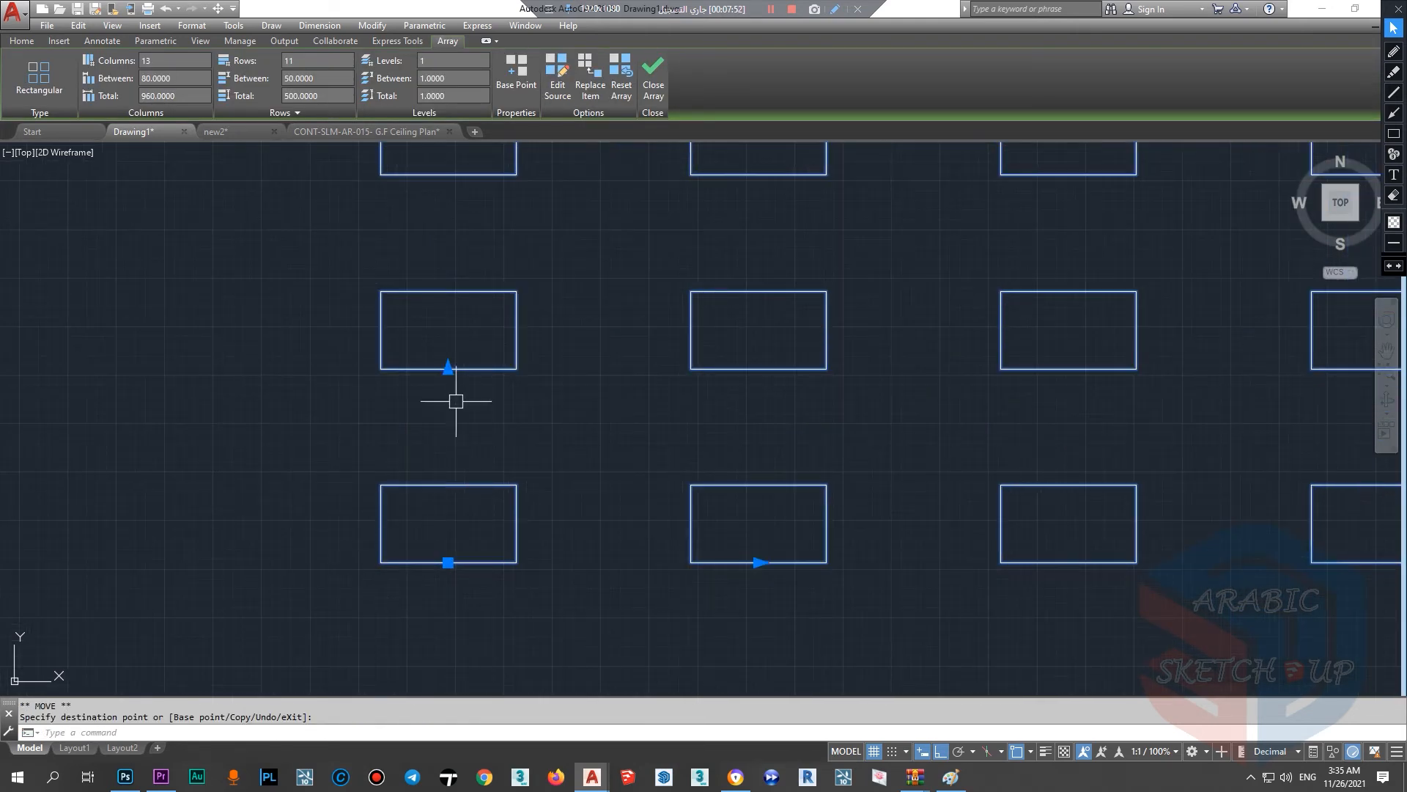
left_click(521, 100)
scroll(352, 571, "up", 3)
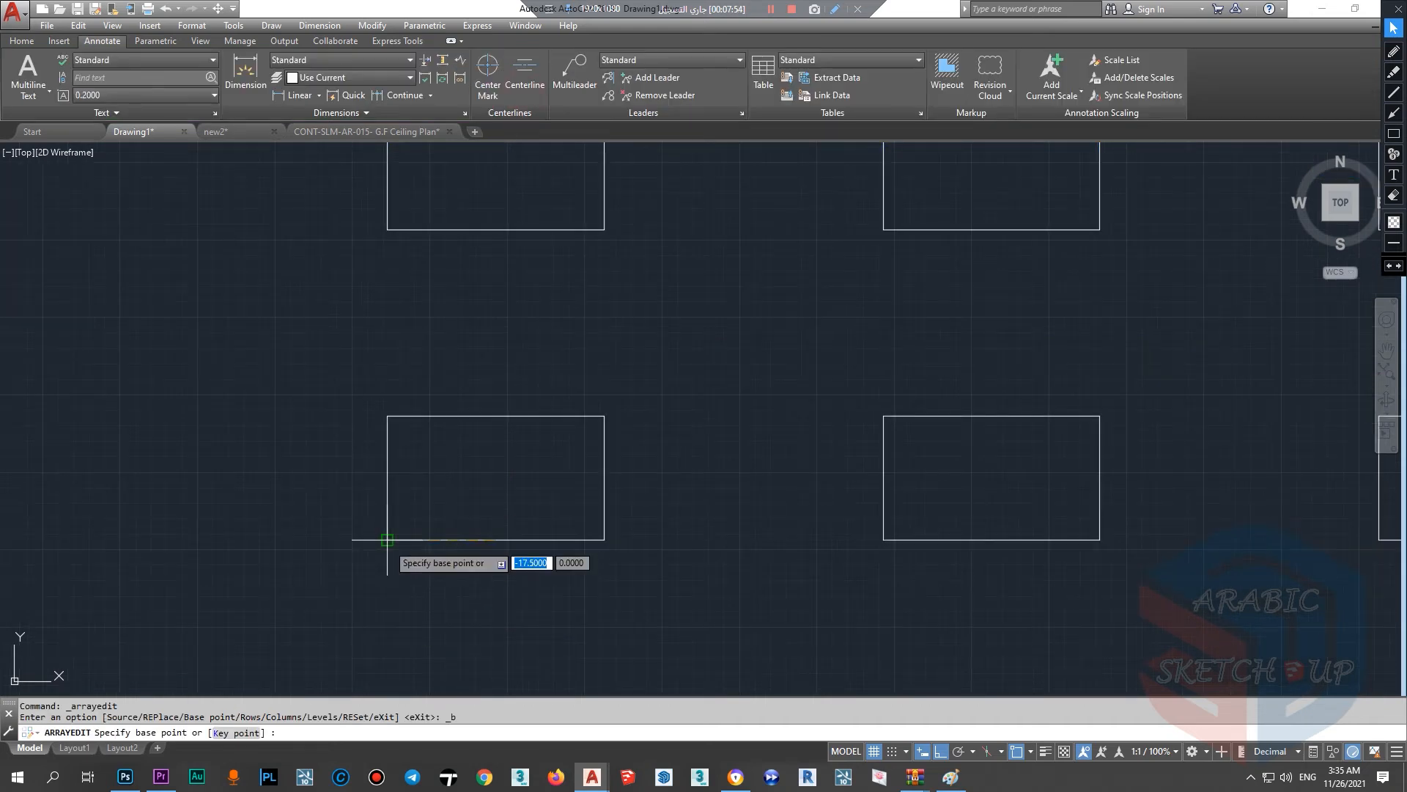
left_click(386, 544)
scroll(433, 568, "down", 5)
scroll(447, 576, "down", 2)
Step: Draw an L-shaped pair of lines beside the array, one vertical and one horizontal, meeting at a lower-left corner
left_click(24, 42)
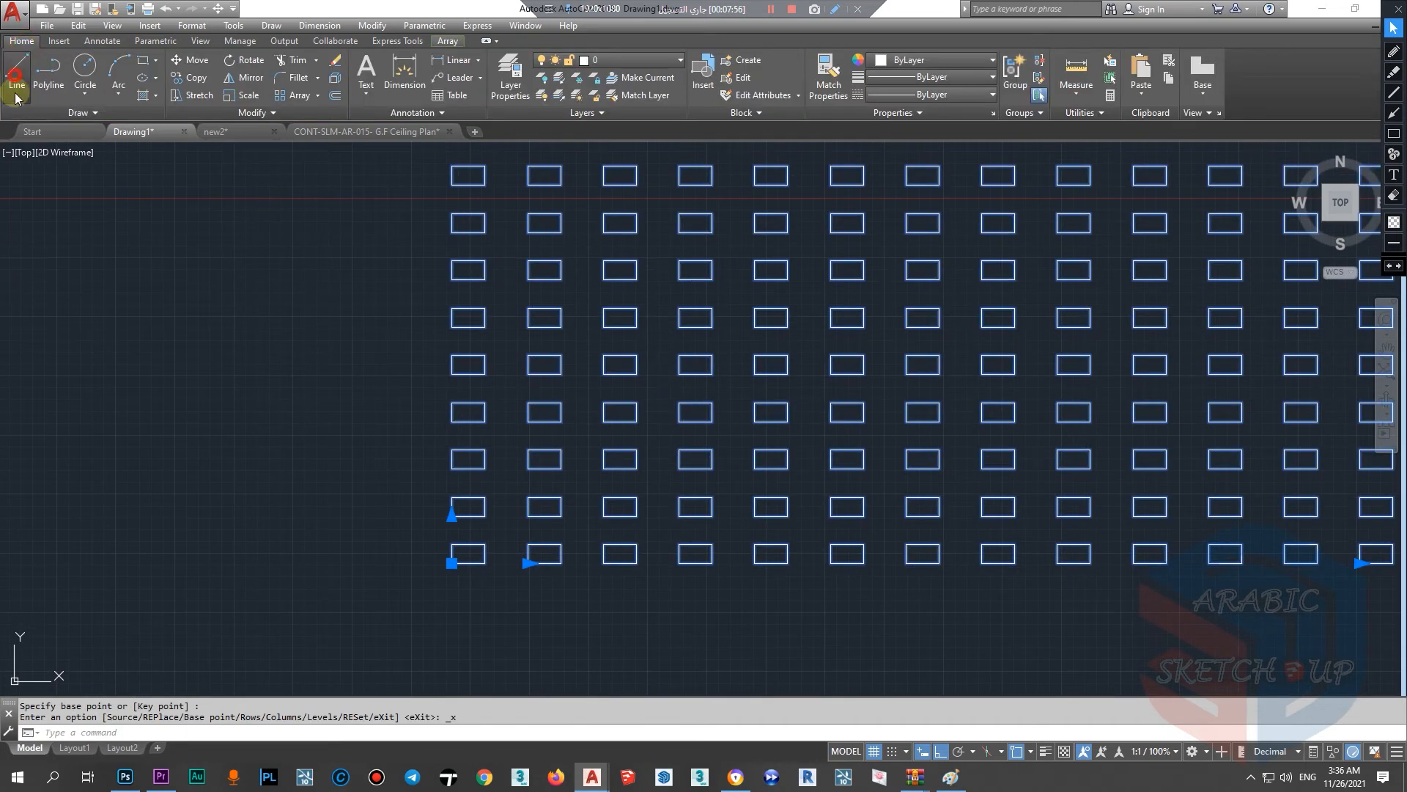
left_click(16, 76)
left_click(44, 313)
left_click(44, 543)
left_click(247, 543)
key("Escape")
Step: Move the array by its base point onto the corner where the two lines meet
left_click(456, 563)
left_click(451, 563)
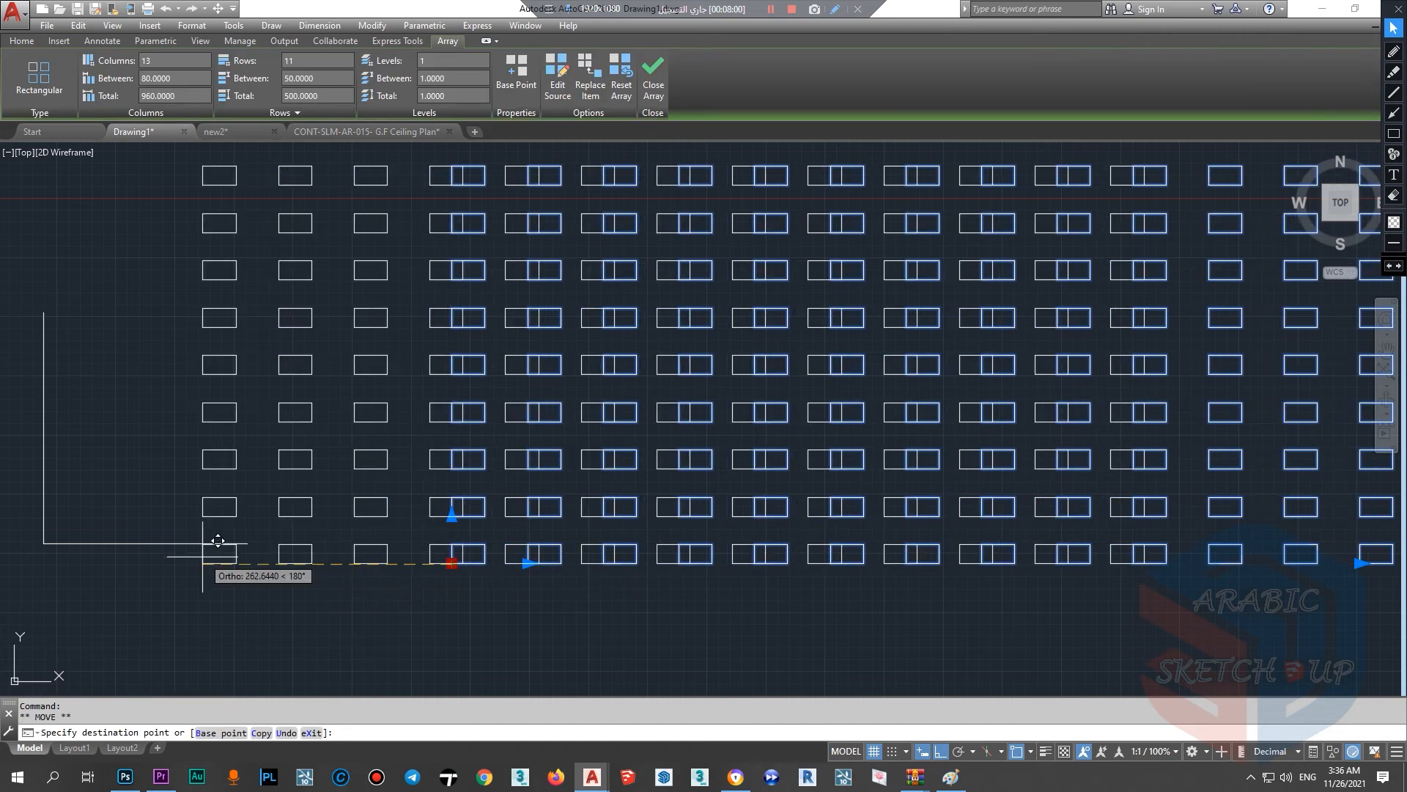
scroll(49, 541, "down", 3)
left_click(175, 548)
scroll(196, 531, "up", 2)
key("Escape")
Step: Delete the two helper lines along the array's edges
left_click(200, 561)
key("Delete")
scroll(184, 559, "up", 2)
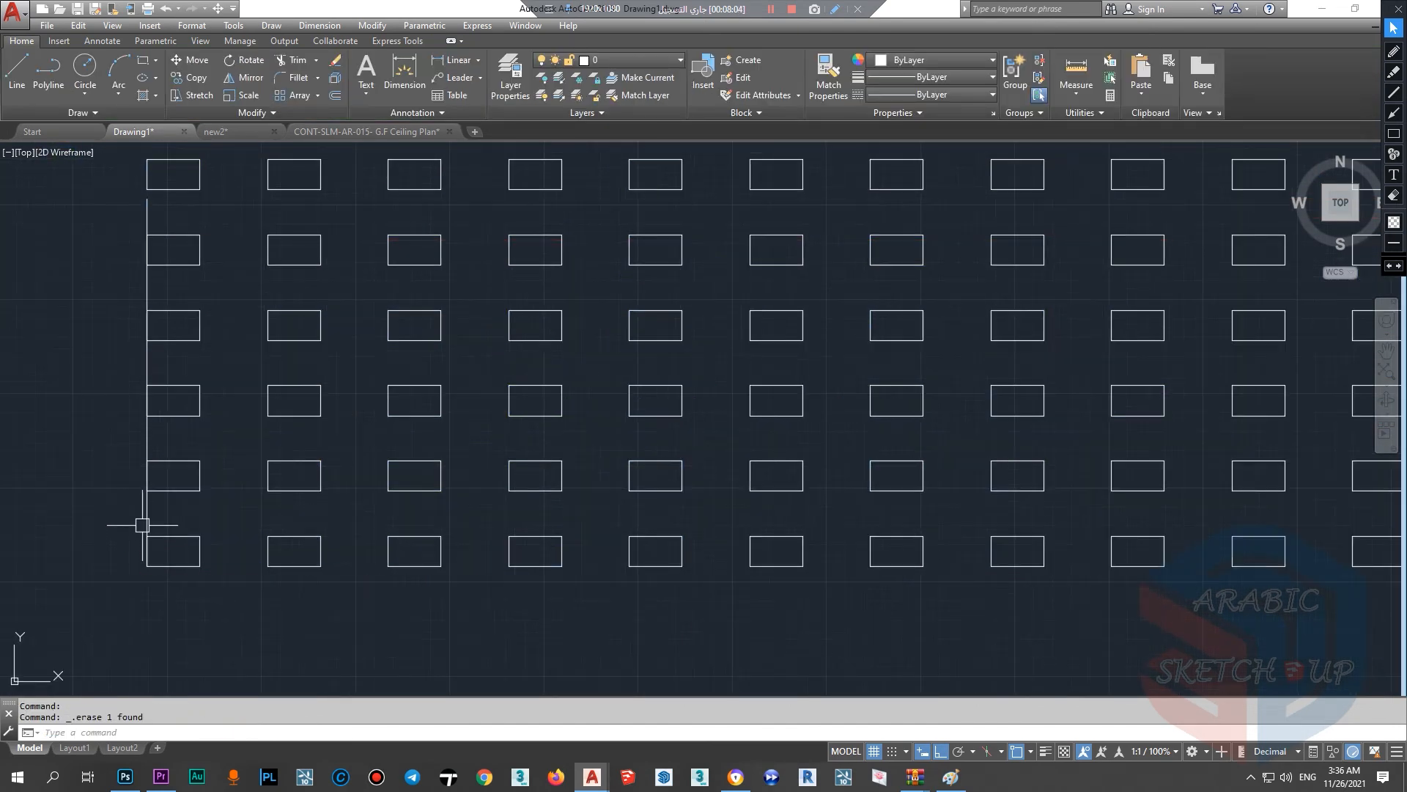
scroll(251, 573, "down", 2)
left_click(367, 512)
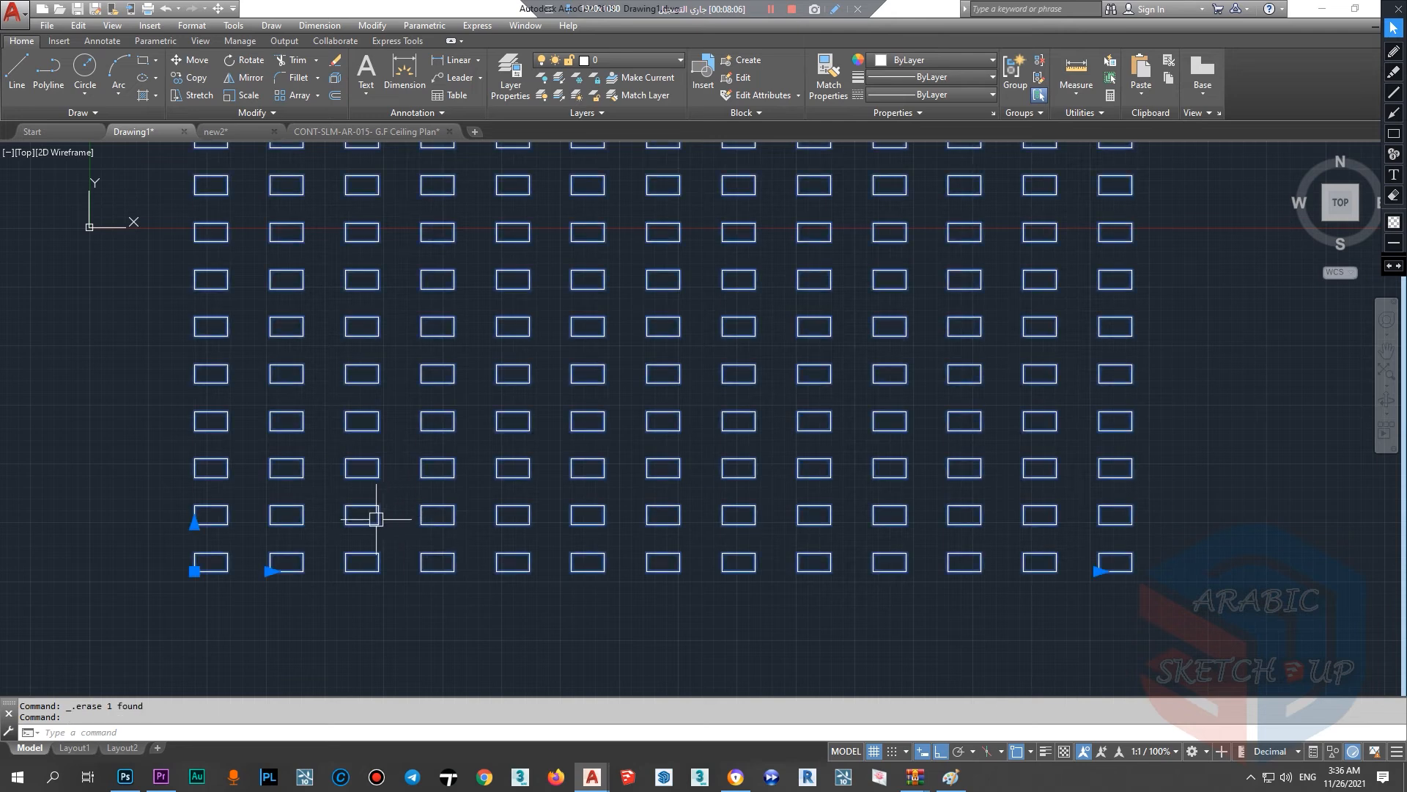
scroll(440, 540, "down", 4)
scroll(460, 506, "up", 2)
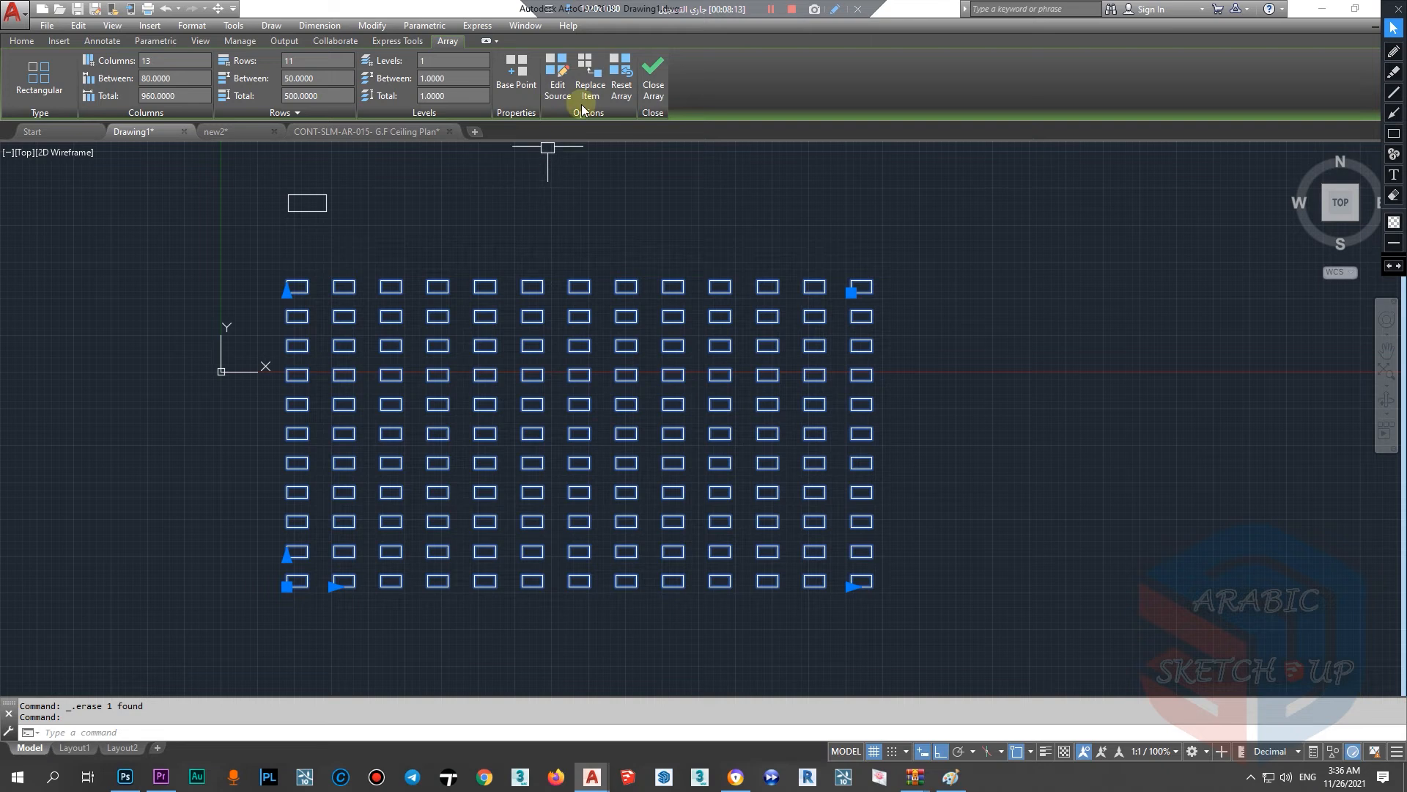
scroll(584, 371, "down", 2)
scroll(446, 433, "up", 4)
scroll(464, 396, "down", 4)
key("Escape")
Step: Draw a small circle in the empty area beside the array, slightly larger than one of its rectangles
left_click(85, 73)
left_click(318, 429)
left_click(323, 437)
scroll(324, 438, "up", 4)
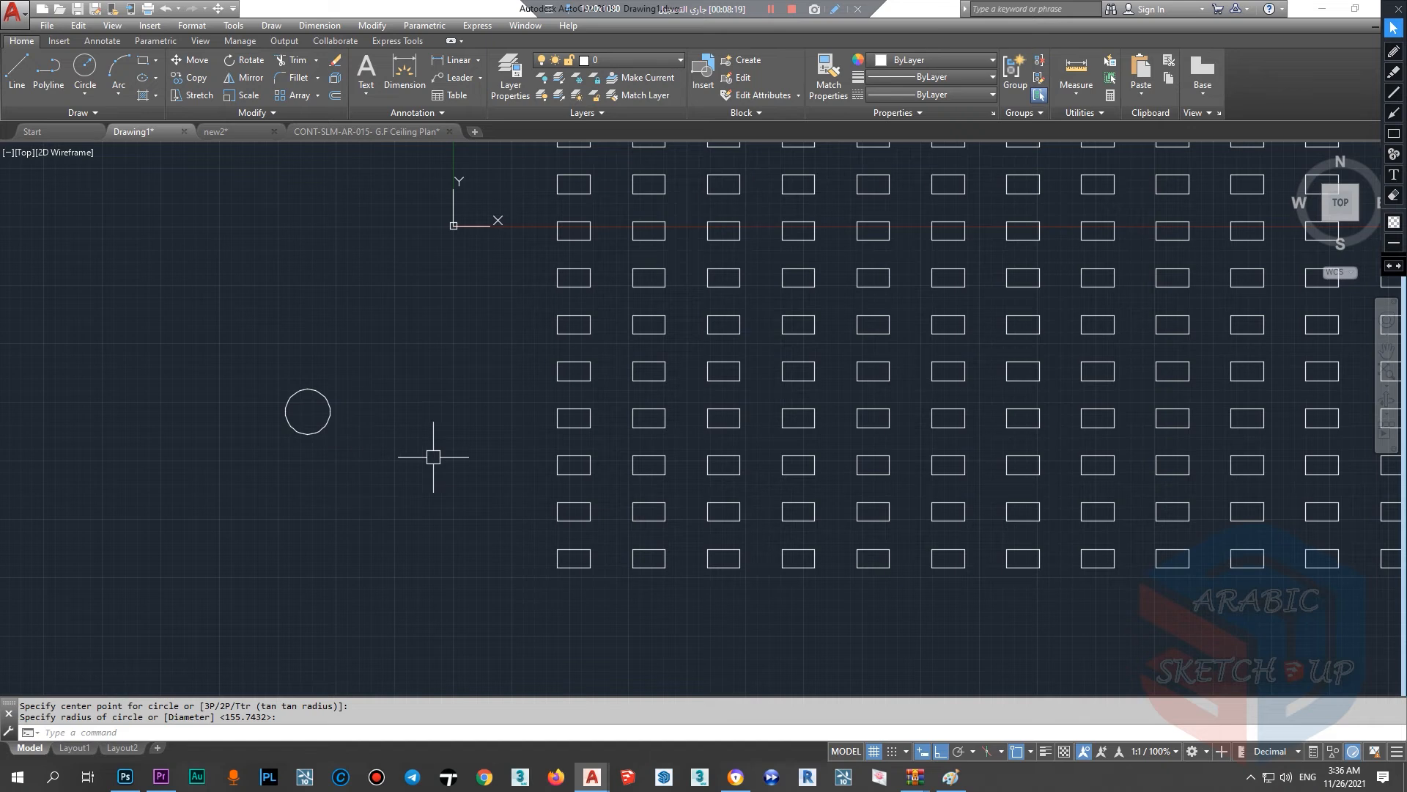
Step: Start a polyline in the empty area above the circle and undo its vertical segment
scroll(582, 536, "down", 4)
scroll(663, 481, "up", 4)
scroll(710, 384, "down", 2)
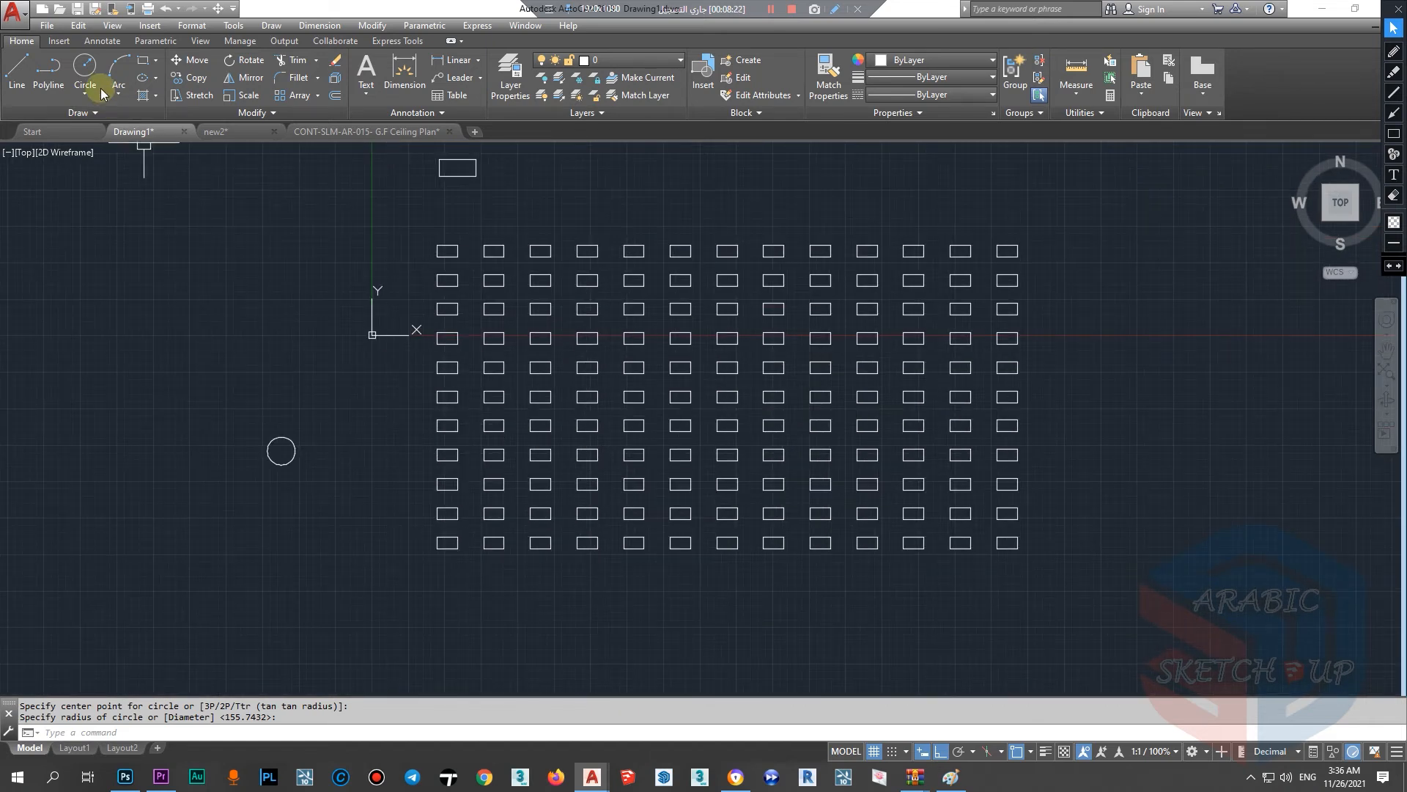
left_click(111, 68)
left_click(48, 70)
left_click(239, 299)
scroll(235, 304, "up", 4)
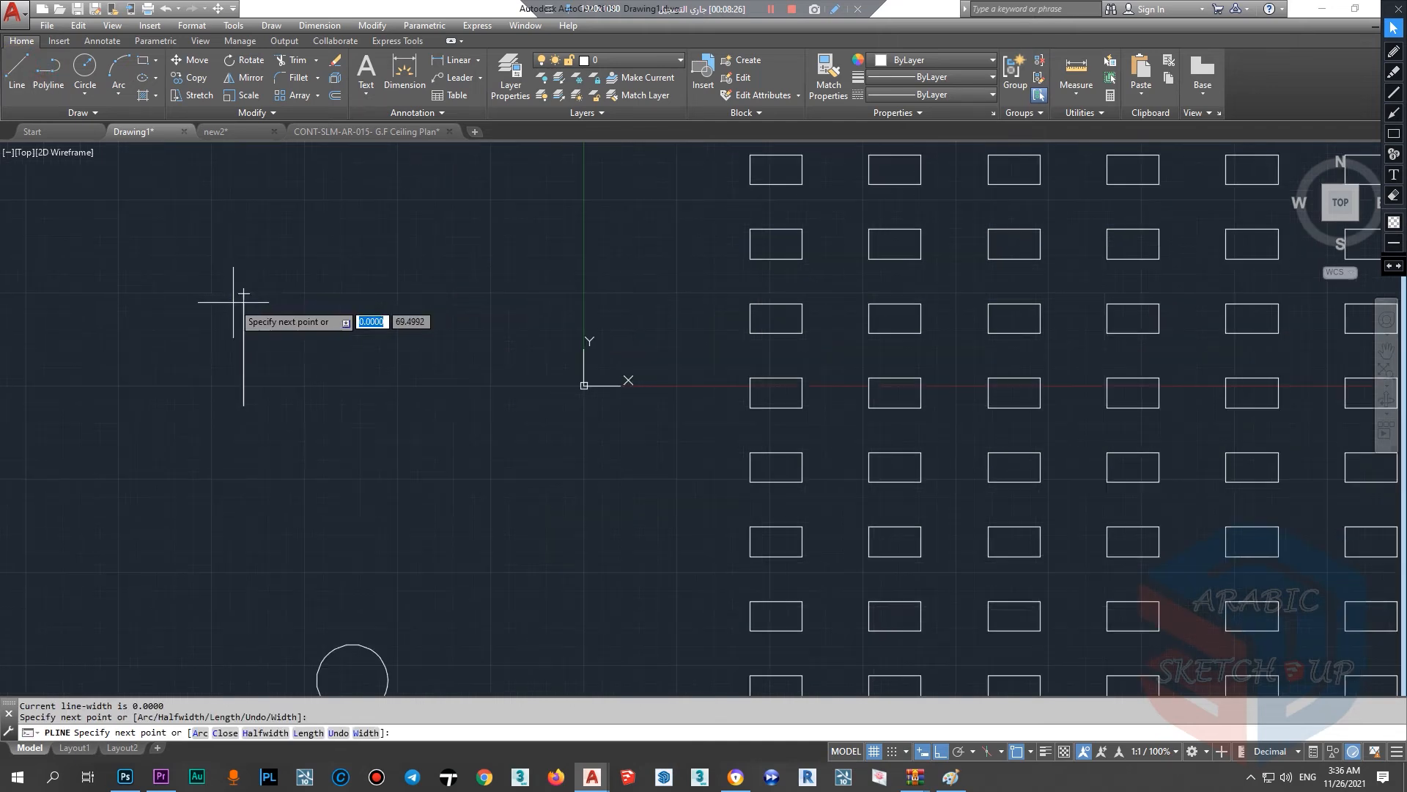
key("ctrl+z")
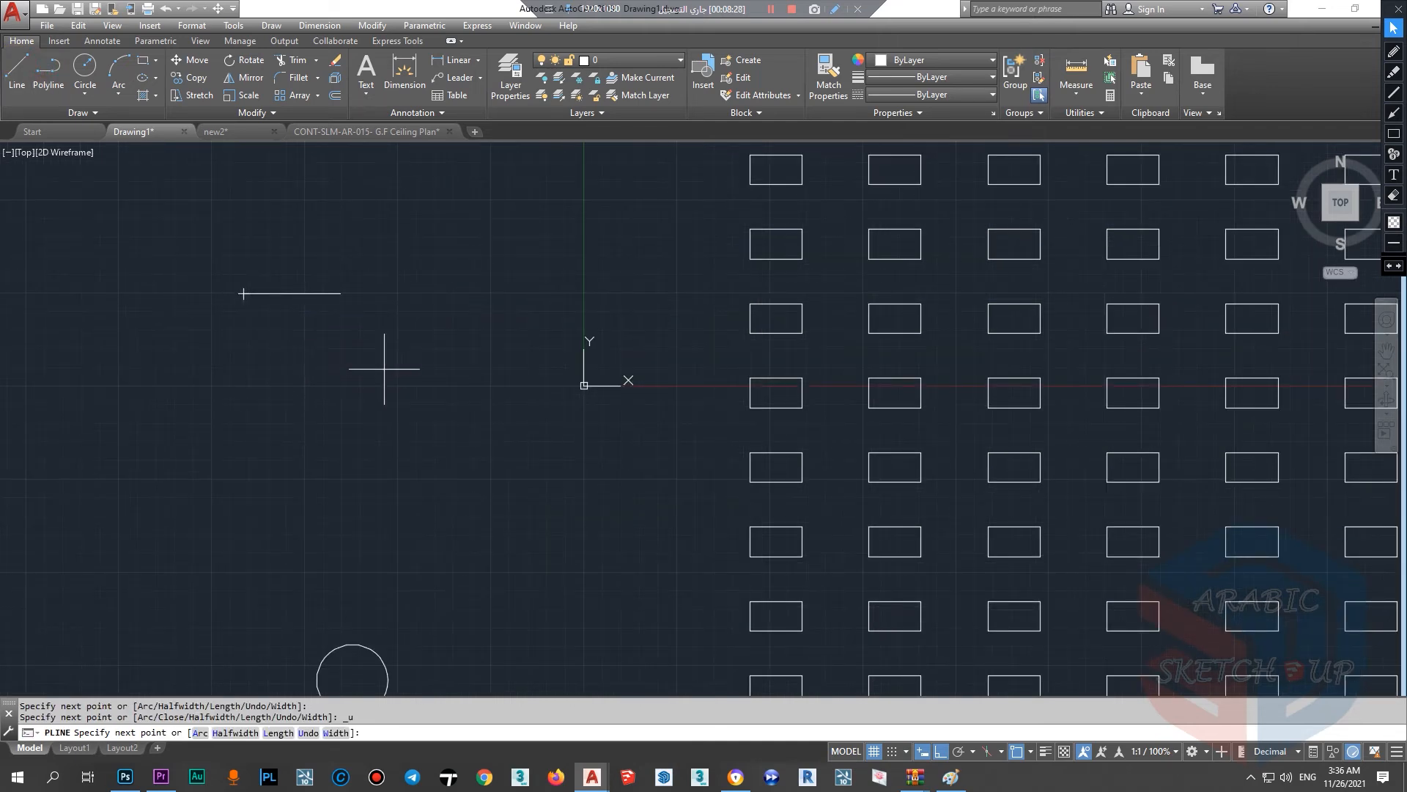
Step: Turn on polar tracking and draw the polyline as a small closed four-sided diamond above the circle
left_click(958, 751)
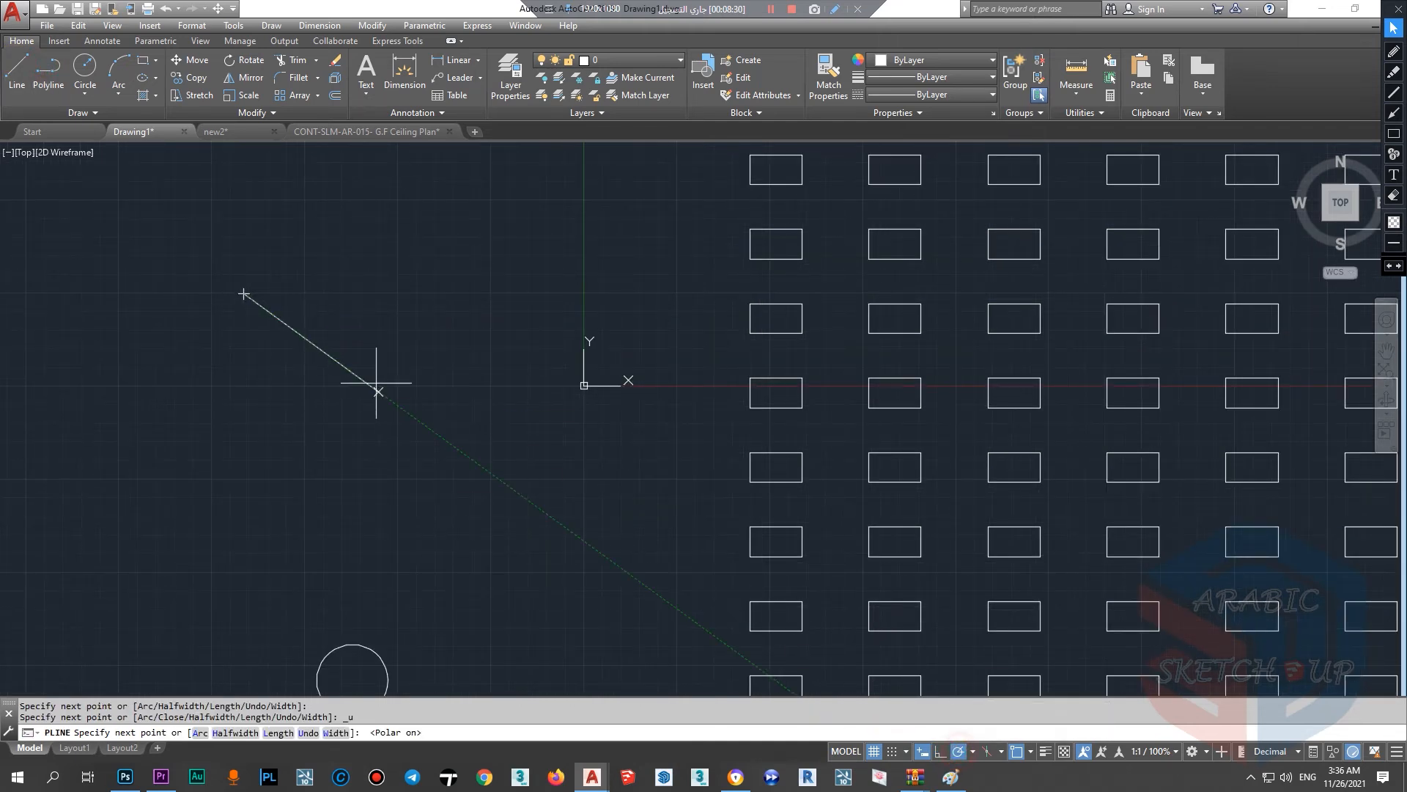
left_click(288, 325)
left_click(248, 366)
left_click(209, 327)
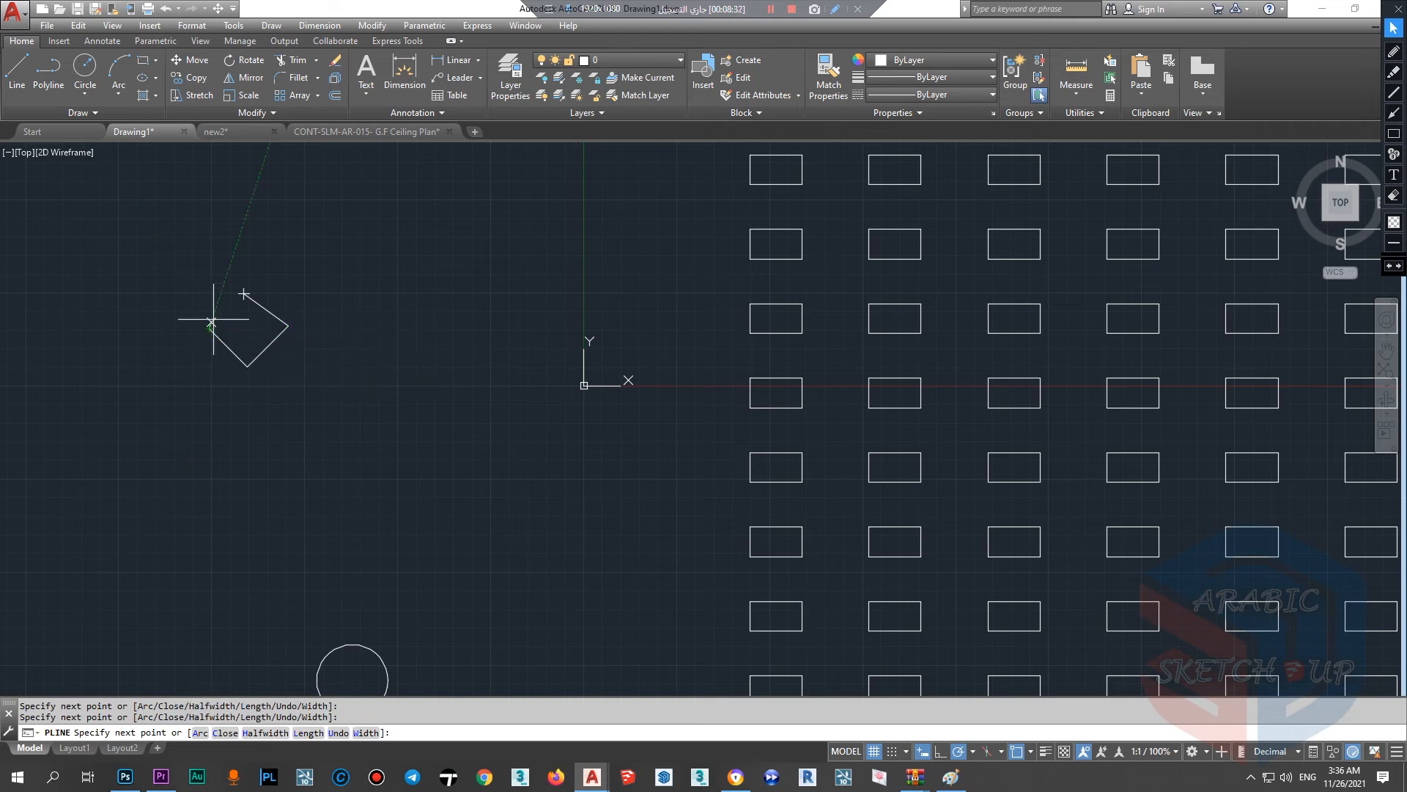
left_click(243, 293)
scroll(321, 376, "down", 2)
key("Escape")
Step: Try to join the diamond's segments into one object
left_click_drag(304, 396, 236, 301)
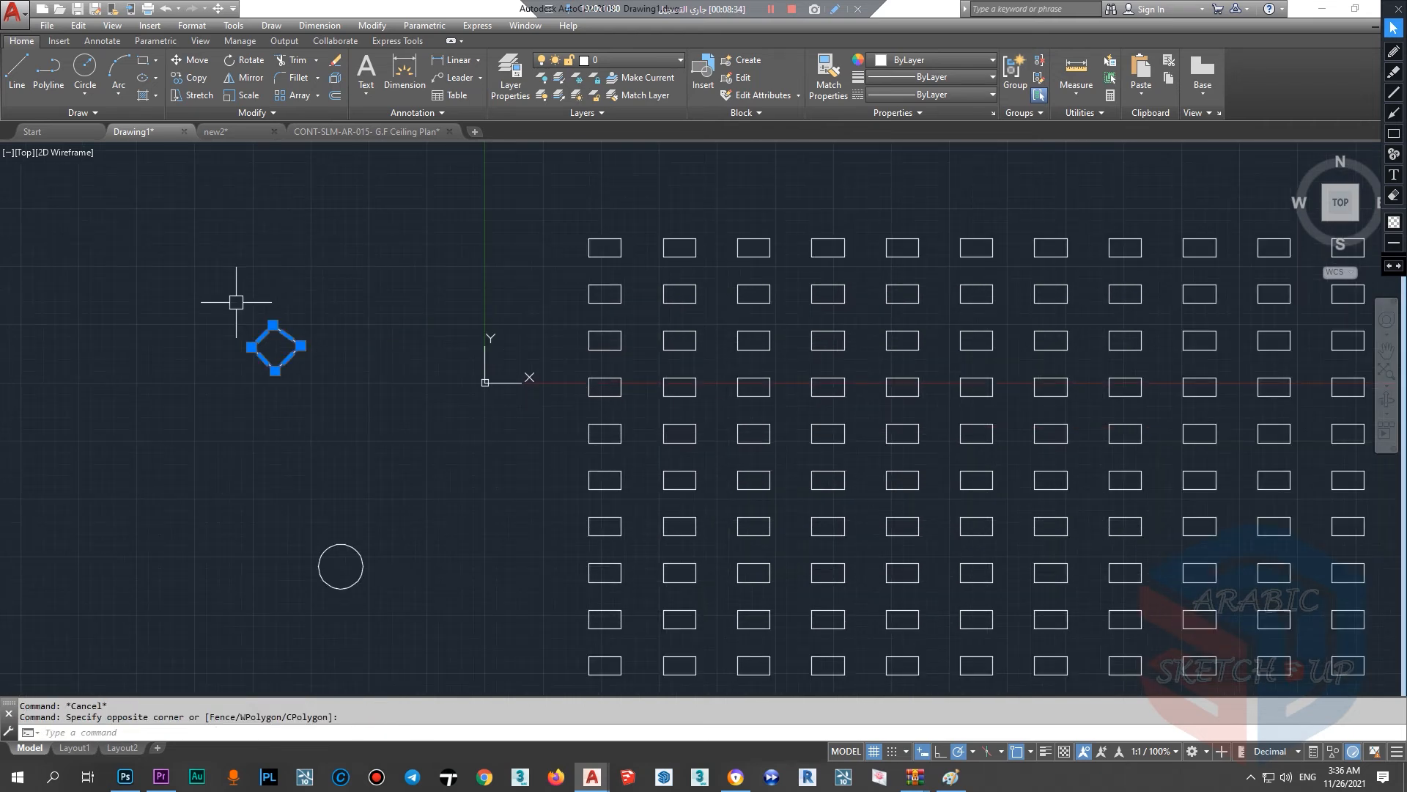
type("j")
key("Return")
key("Escape")
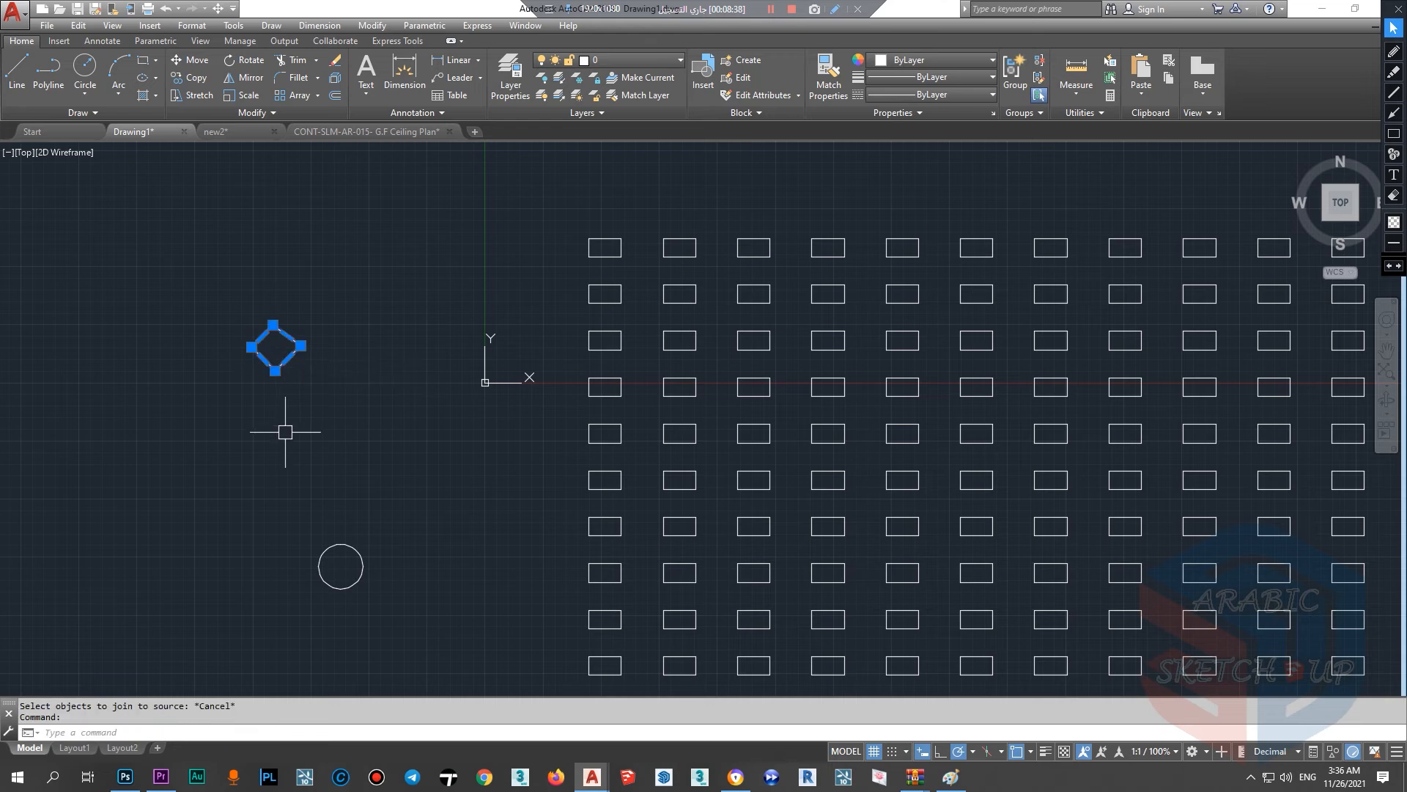
Step: Start replacing items of the array, with the circle as the replacement object
middle_click_drag(541, 435, 488, 299)
left_click(622, 570)
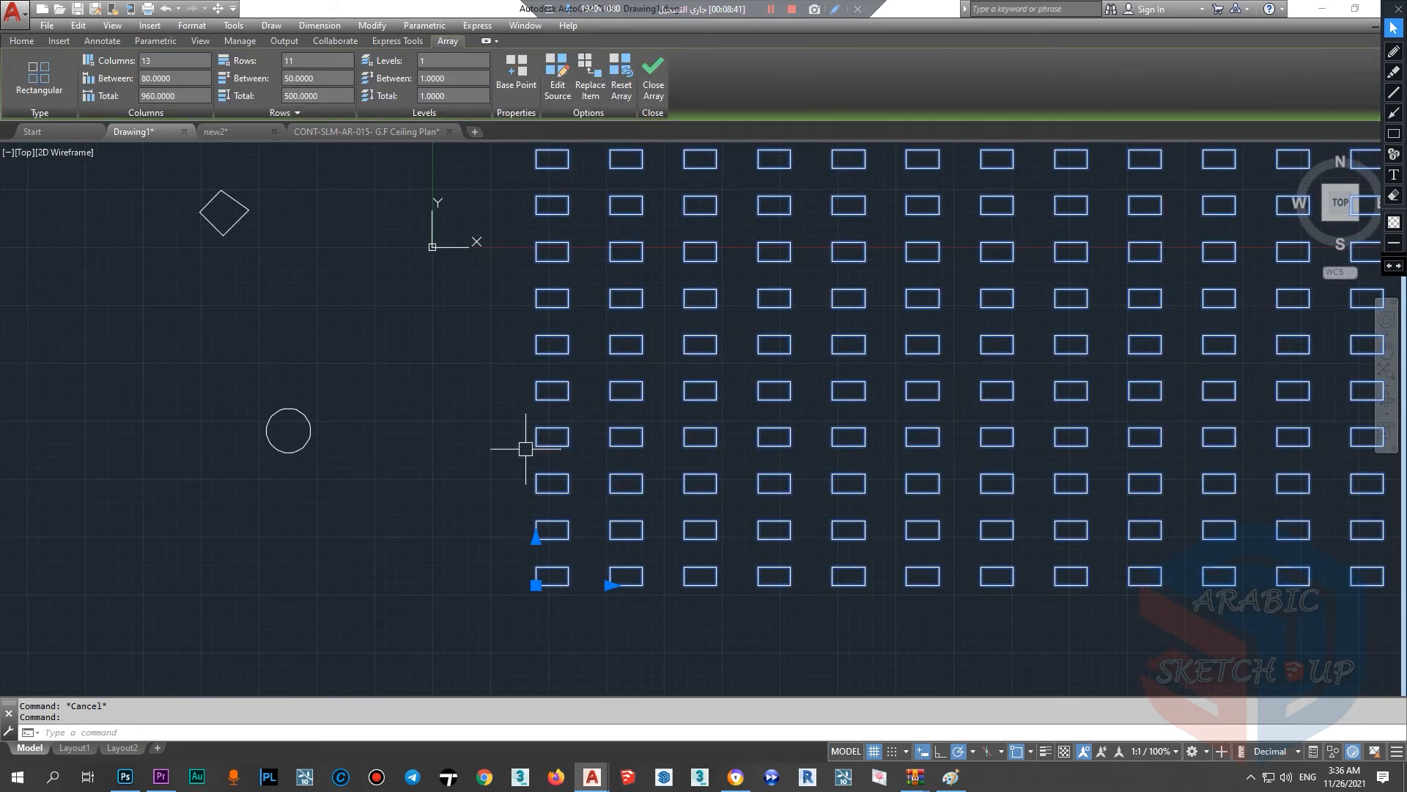
left_click(598, 83)
scroll(472, 518, "down", 2)
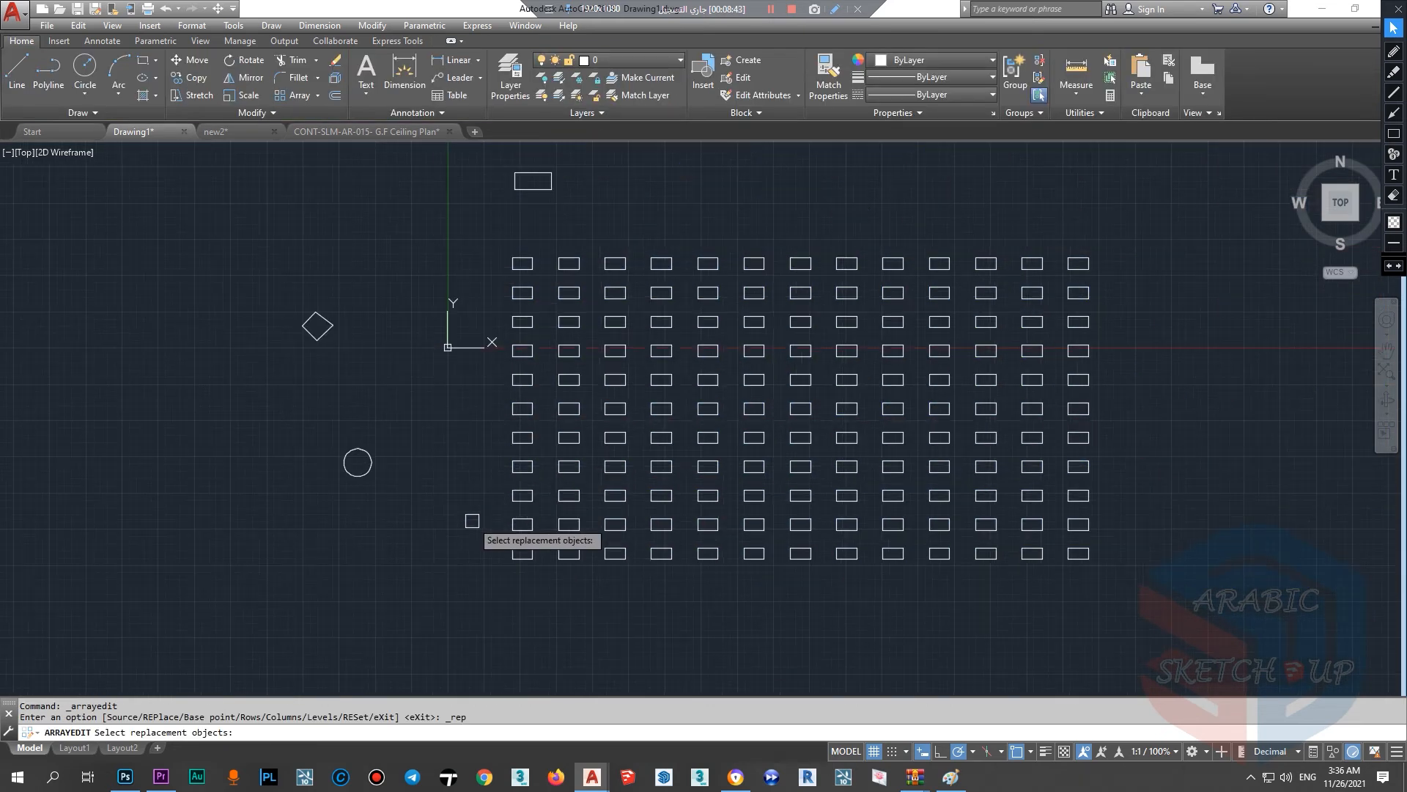
scroll(524, 593, "up", 2)
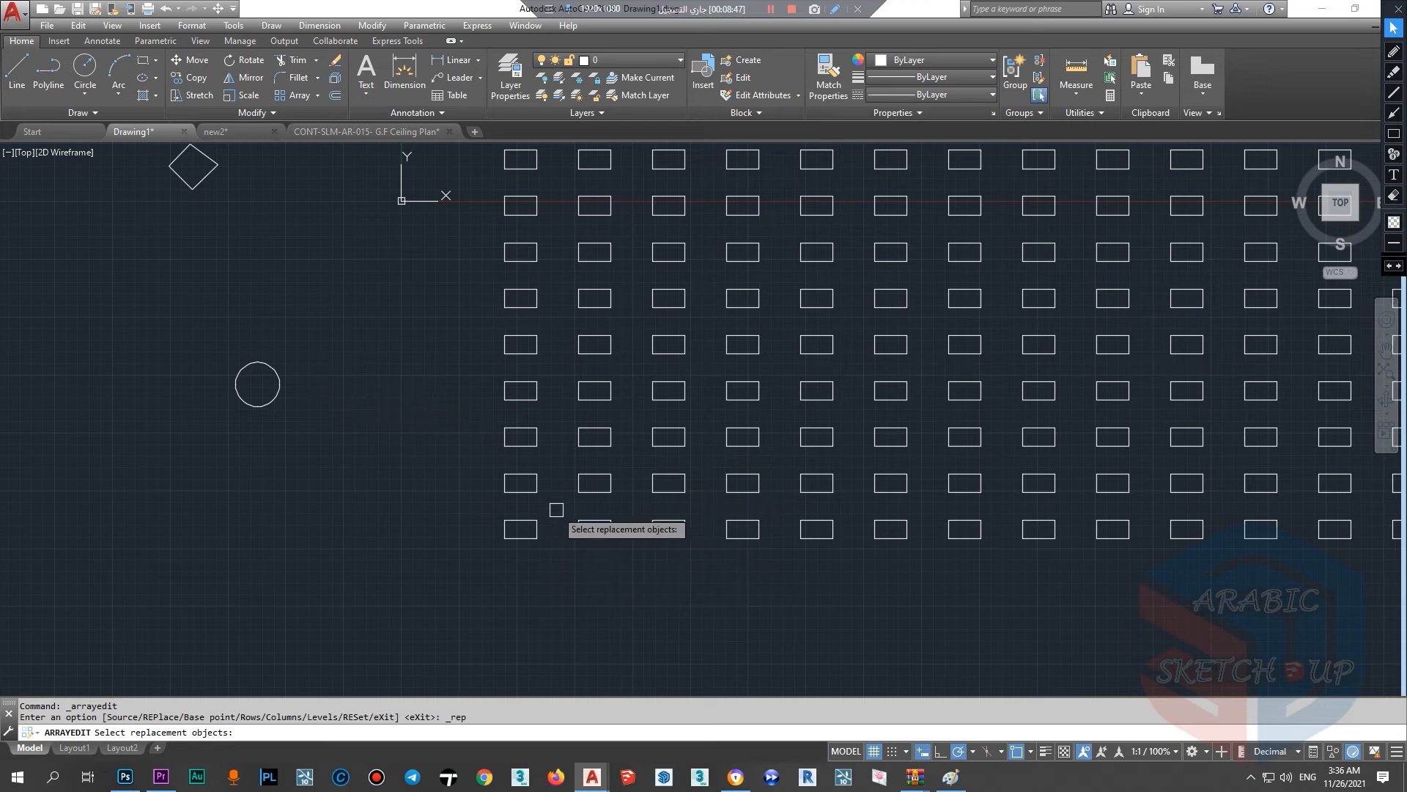
left_click(276, 400)
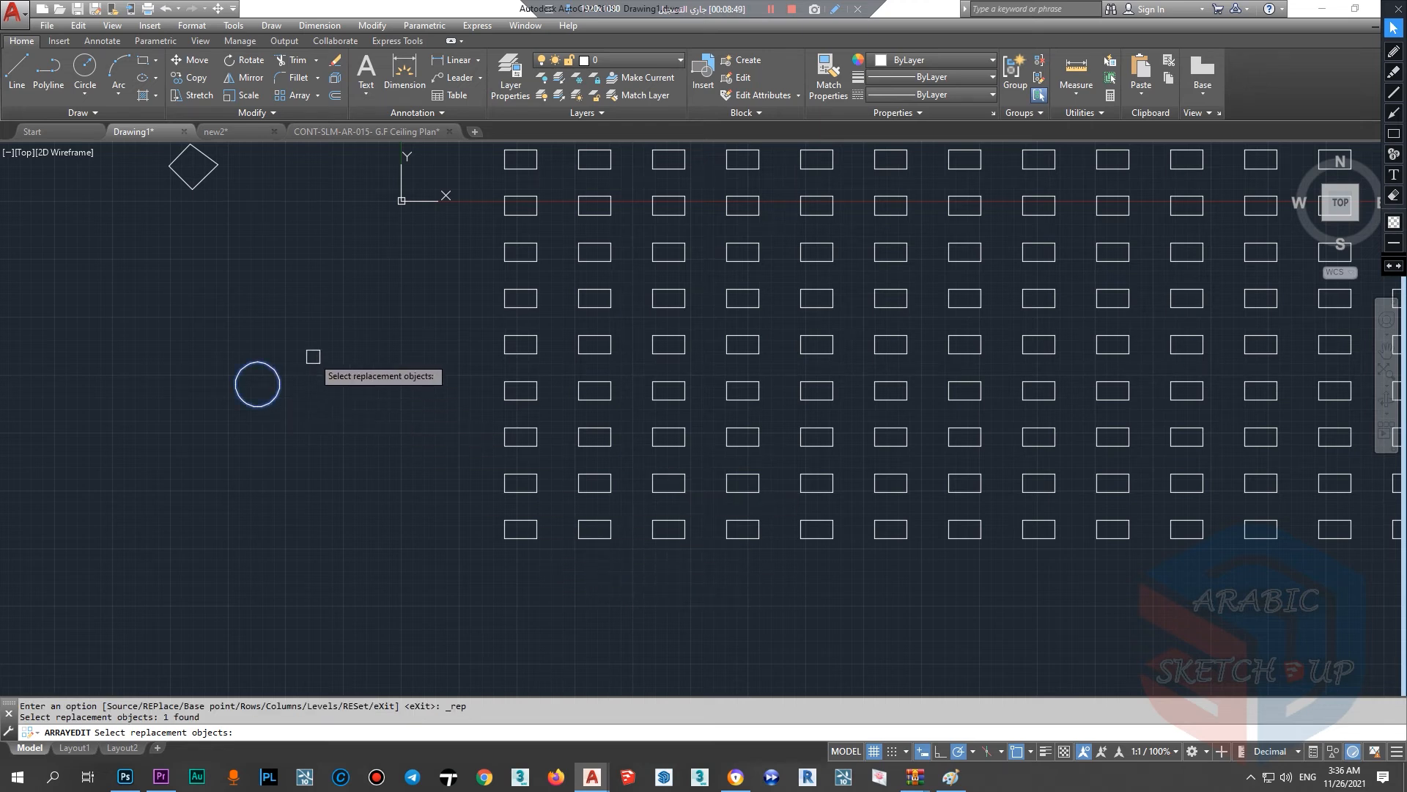
key("Return")
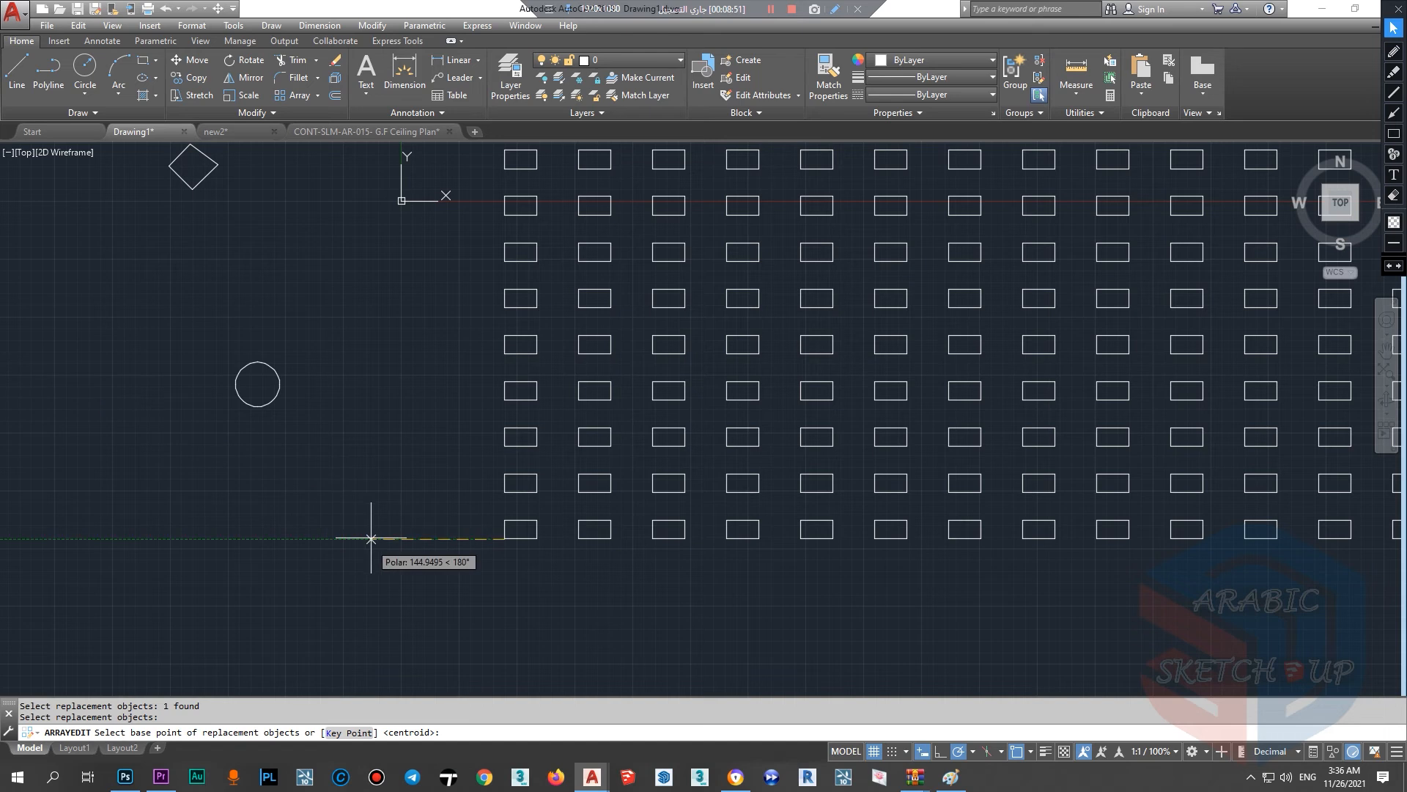
Step: Use the circle's center as the base point of the replacement object
scroll(525, 546, "up", 6)
scroll(552, 574, "down", 6)
scroll(562, 564, "up", 2)
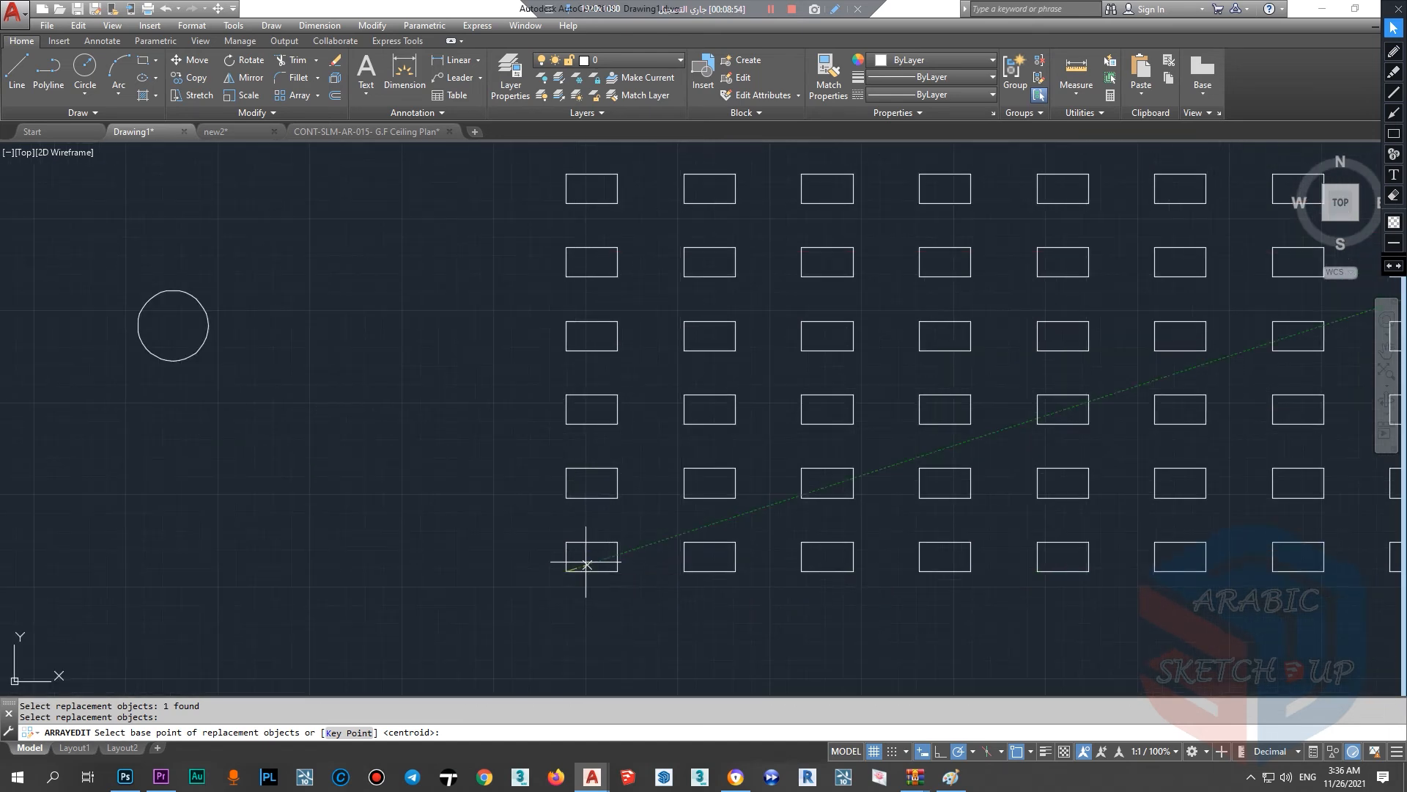
scroll(581, 559, "up", 2)
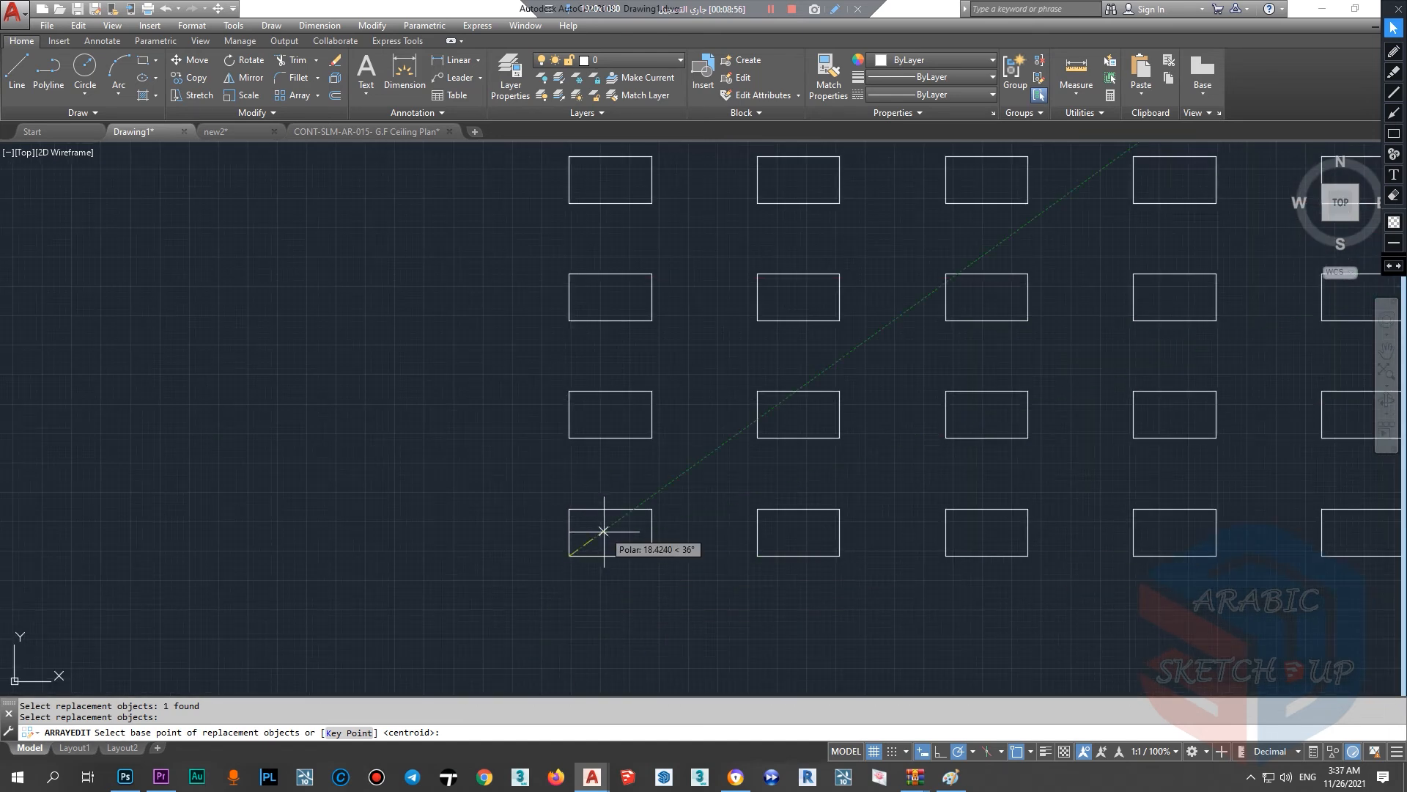
scroll(496, 477, "down", 4)
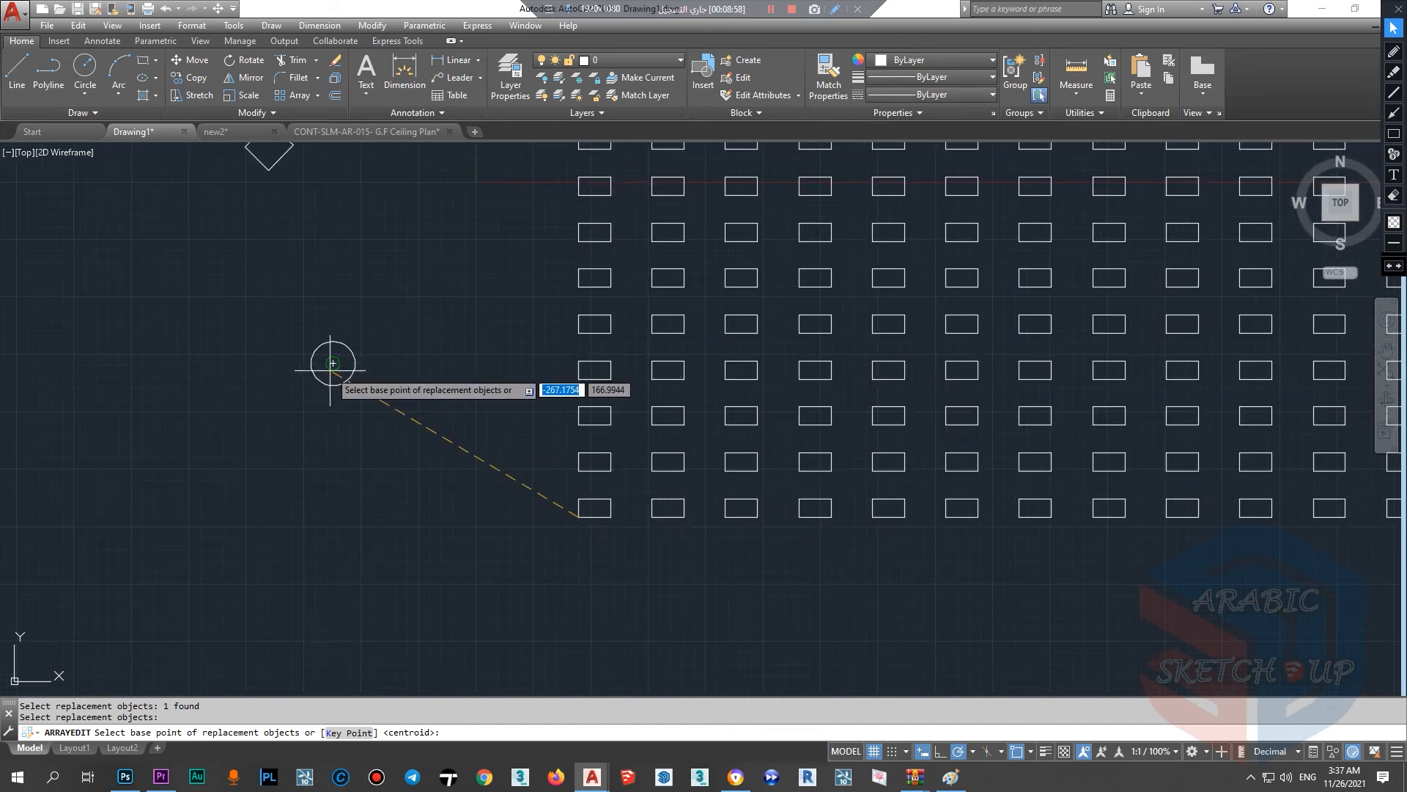
scroll(606, 522, "up", 5)
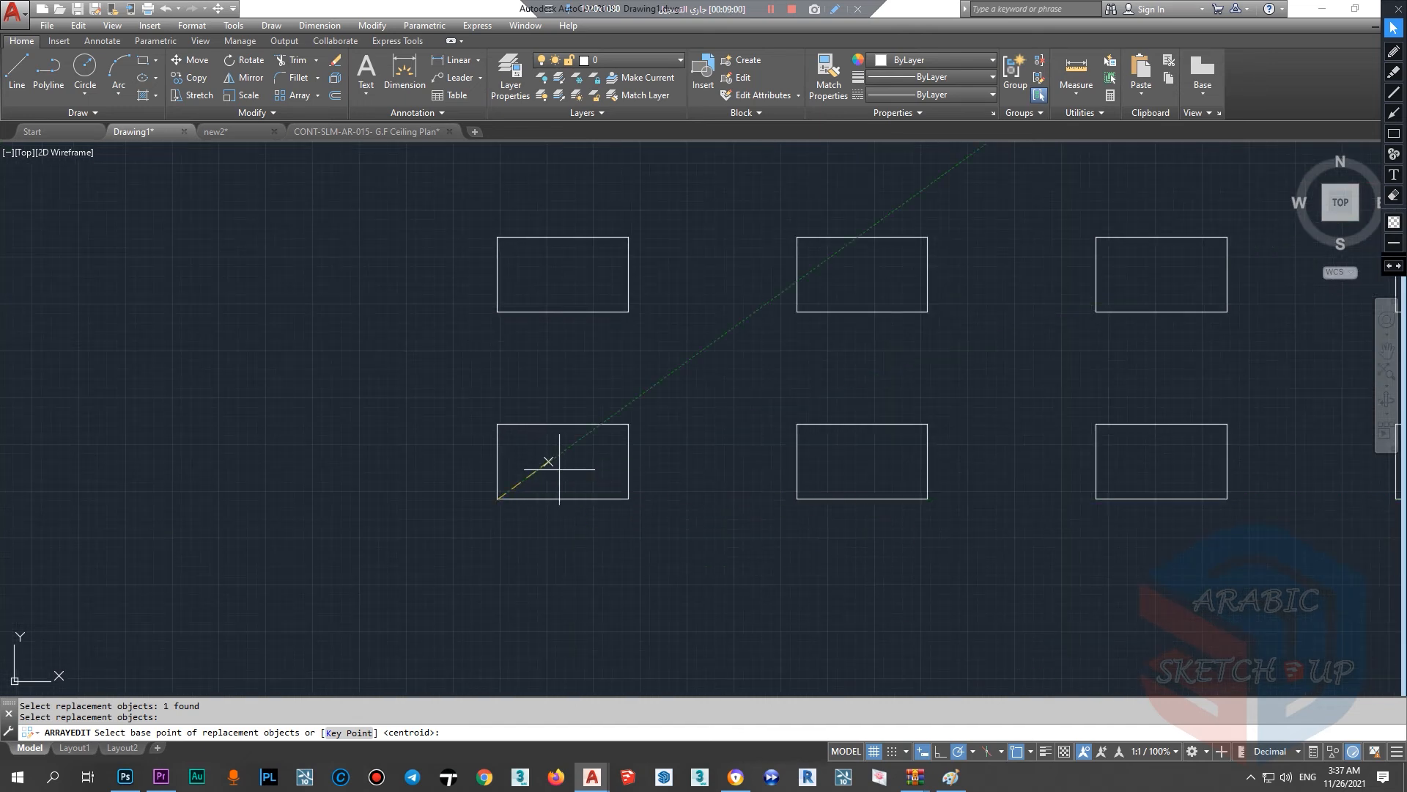
scroll(559, 470, "down", 4)
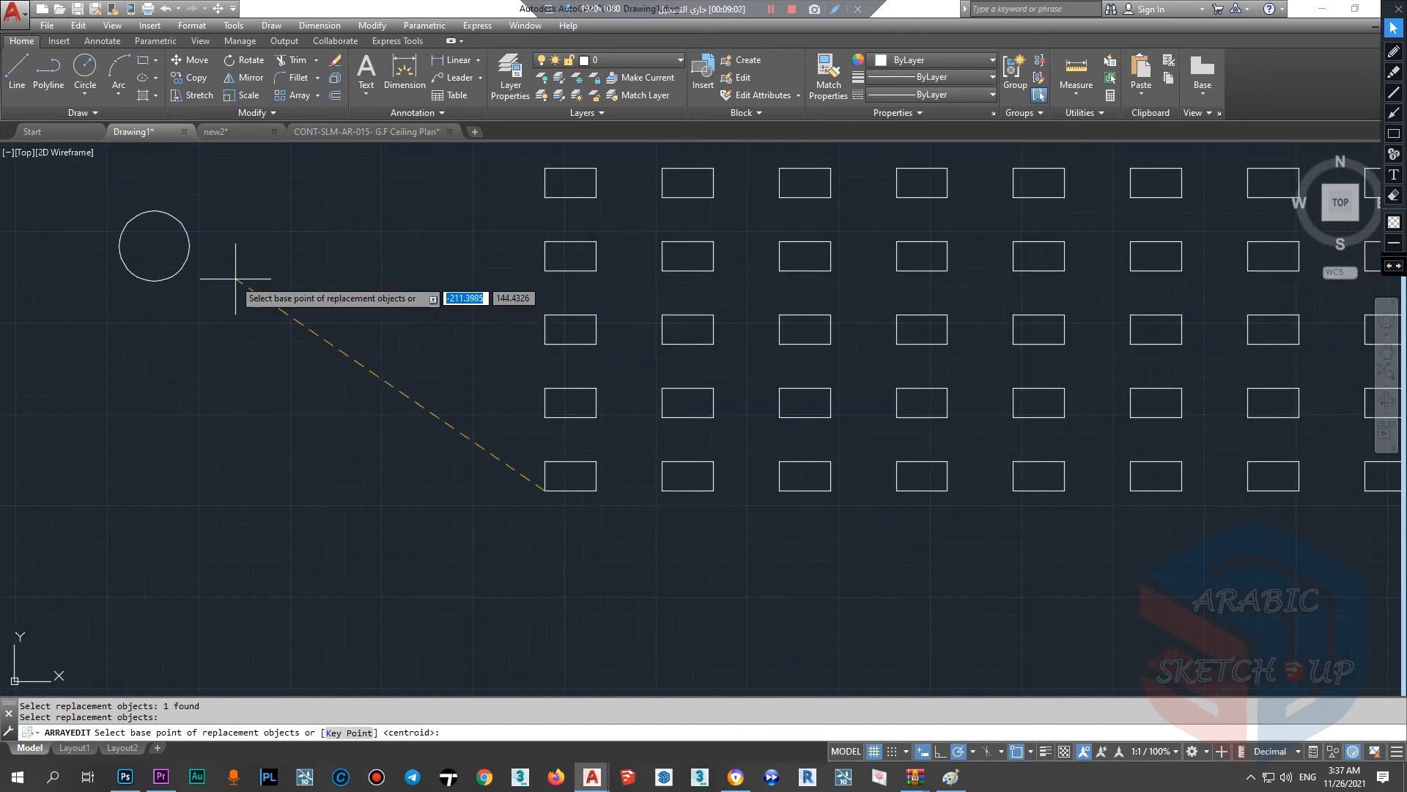
left_click(154, 246)
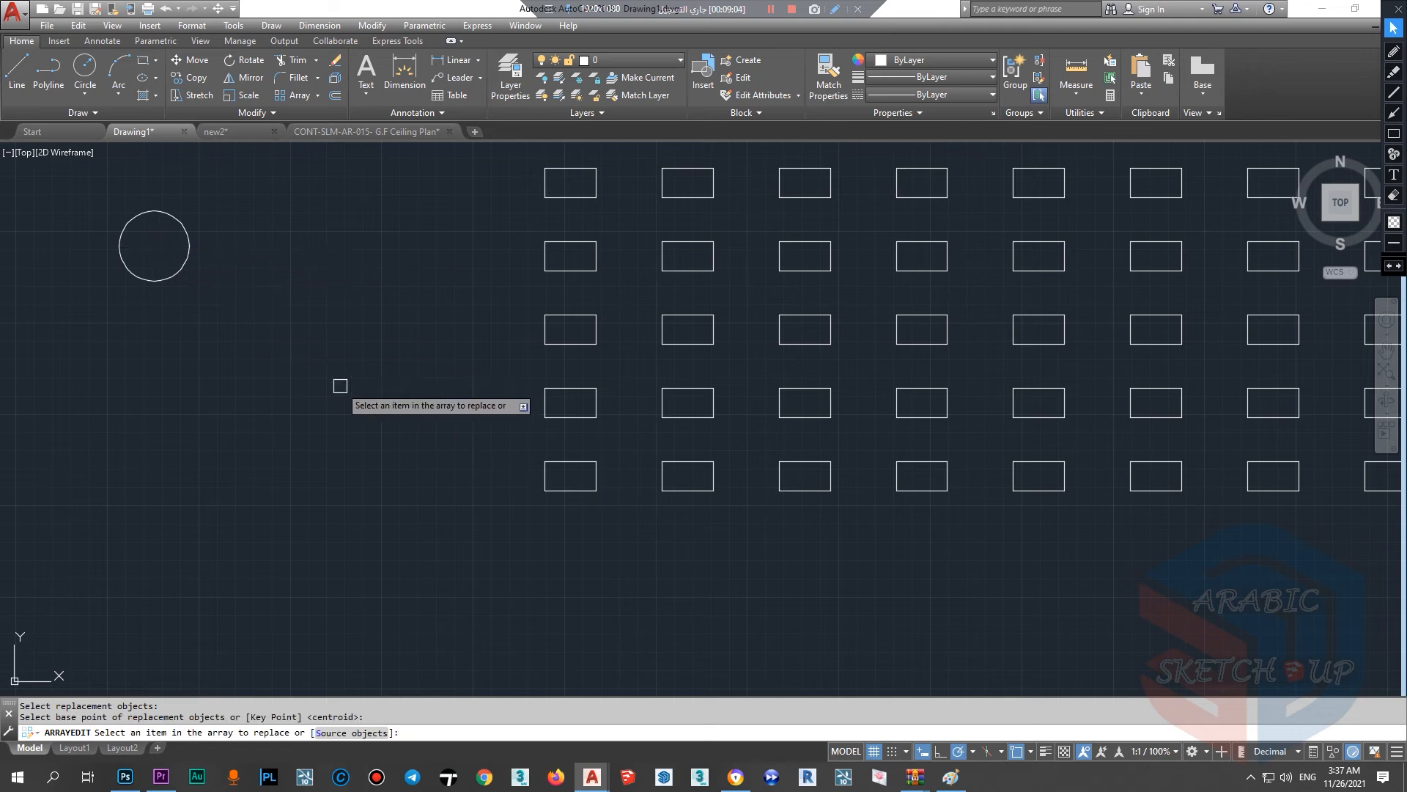
Step: Replace one item in the middle of the array and the lower-left corner item with the circle
scroll(402, 564, "down", 2)
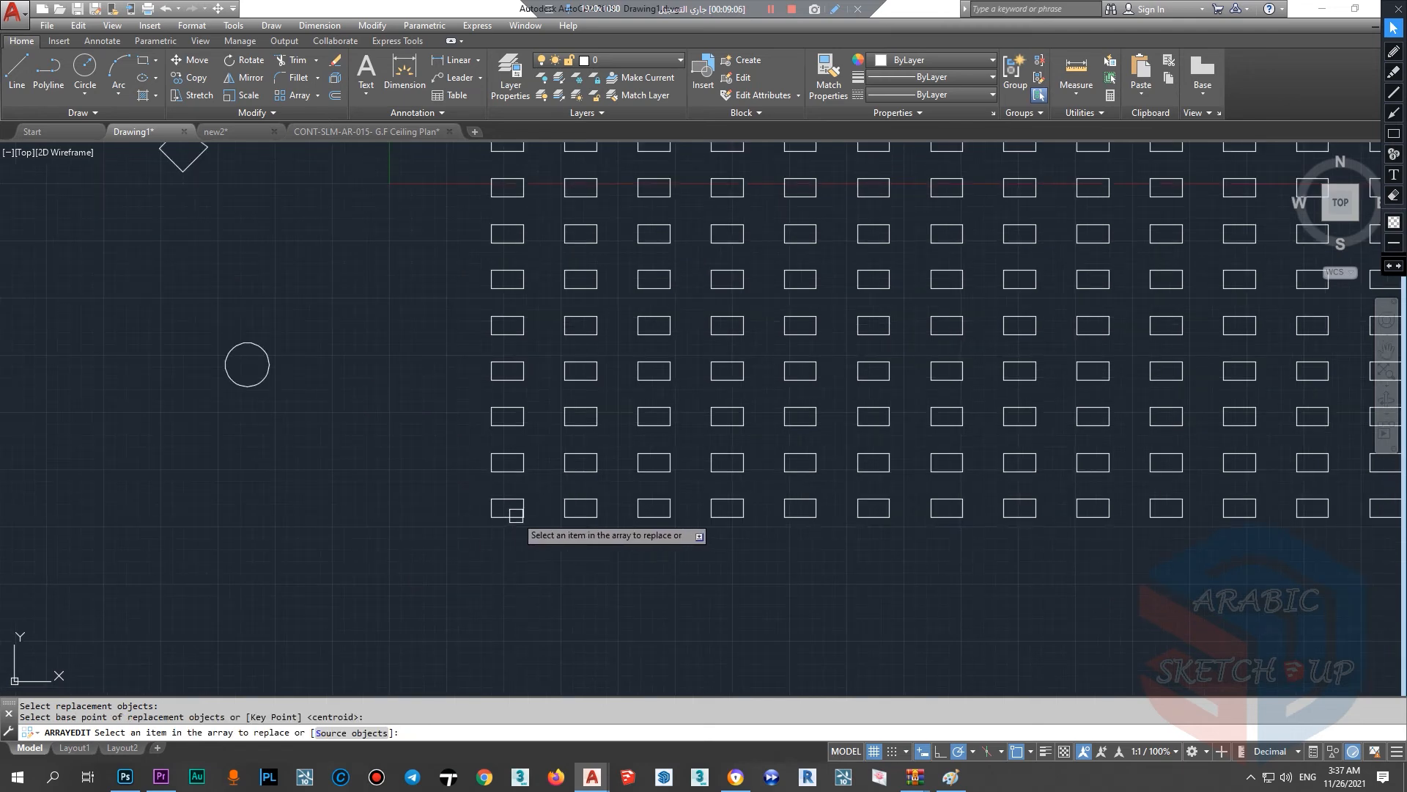
left_click(252, 384)
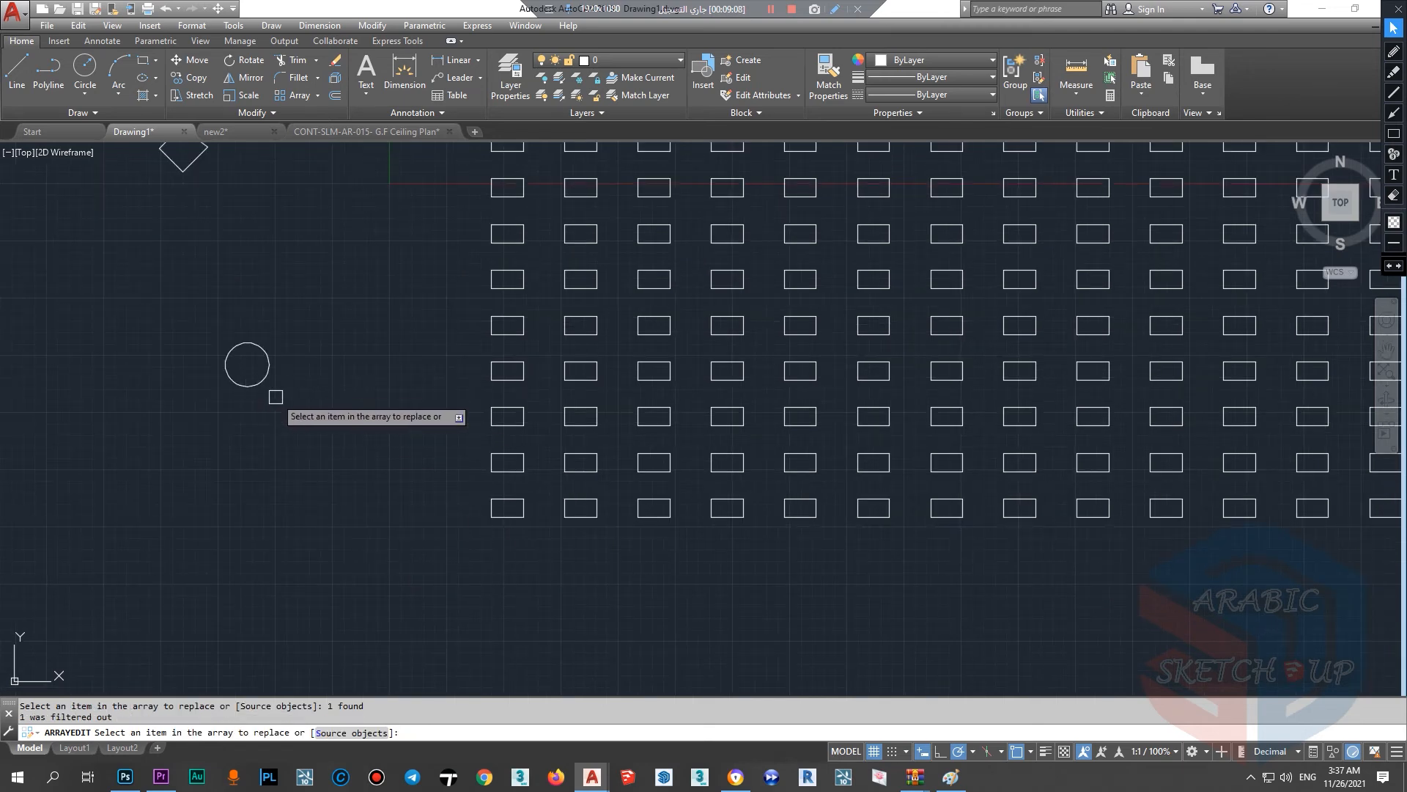
scroll(733, 410, "down", 2)
scroll(763, 389, "up", 4)
left_click(762, 390)
scroll(757, 406, "down", 4)
scroll(742, 461, "up", 2)
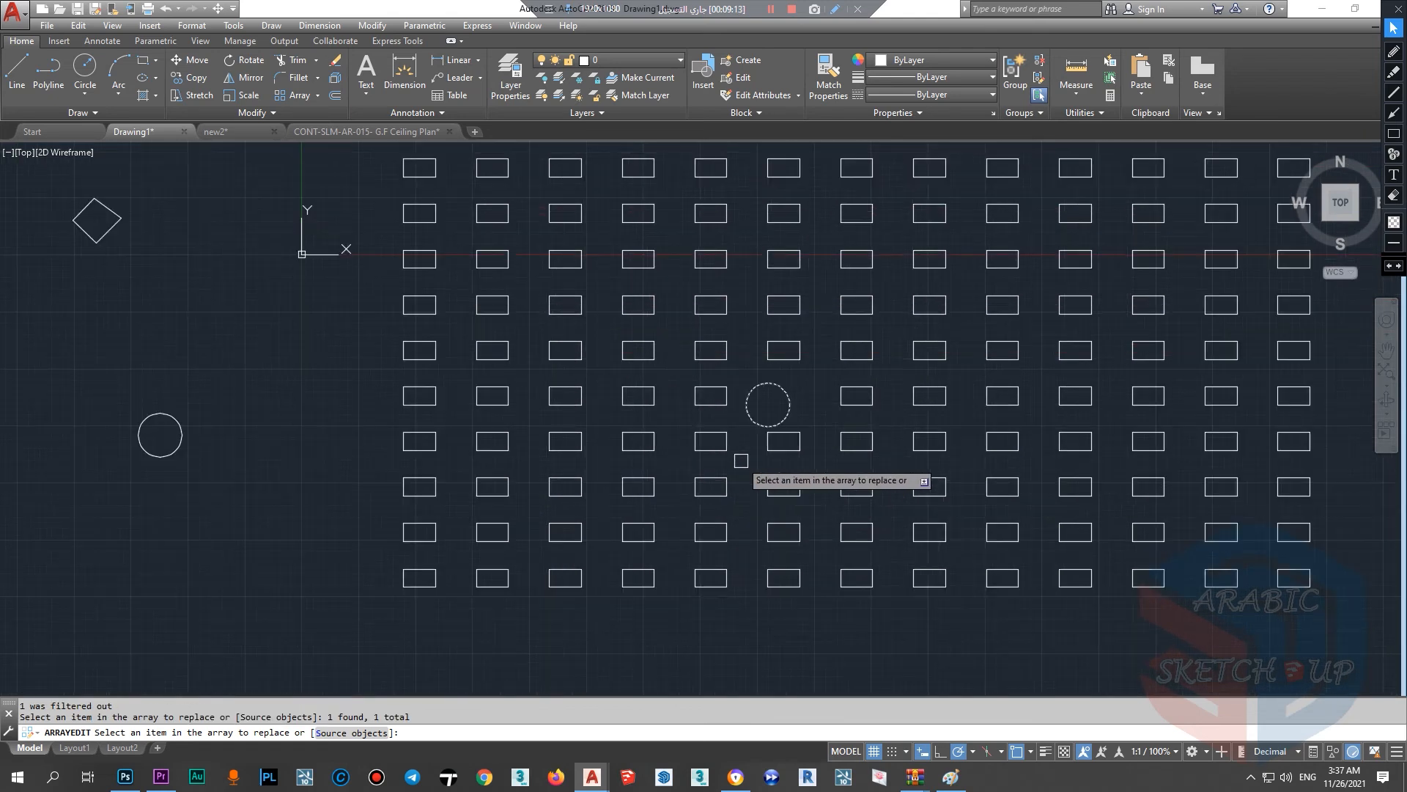
left_click(420, 588)
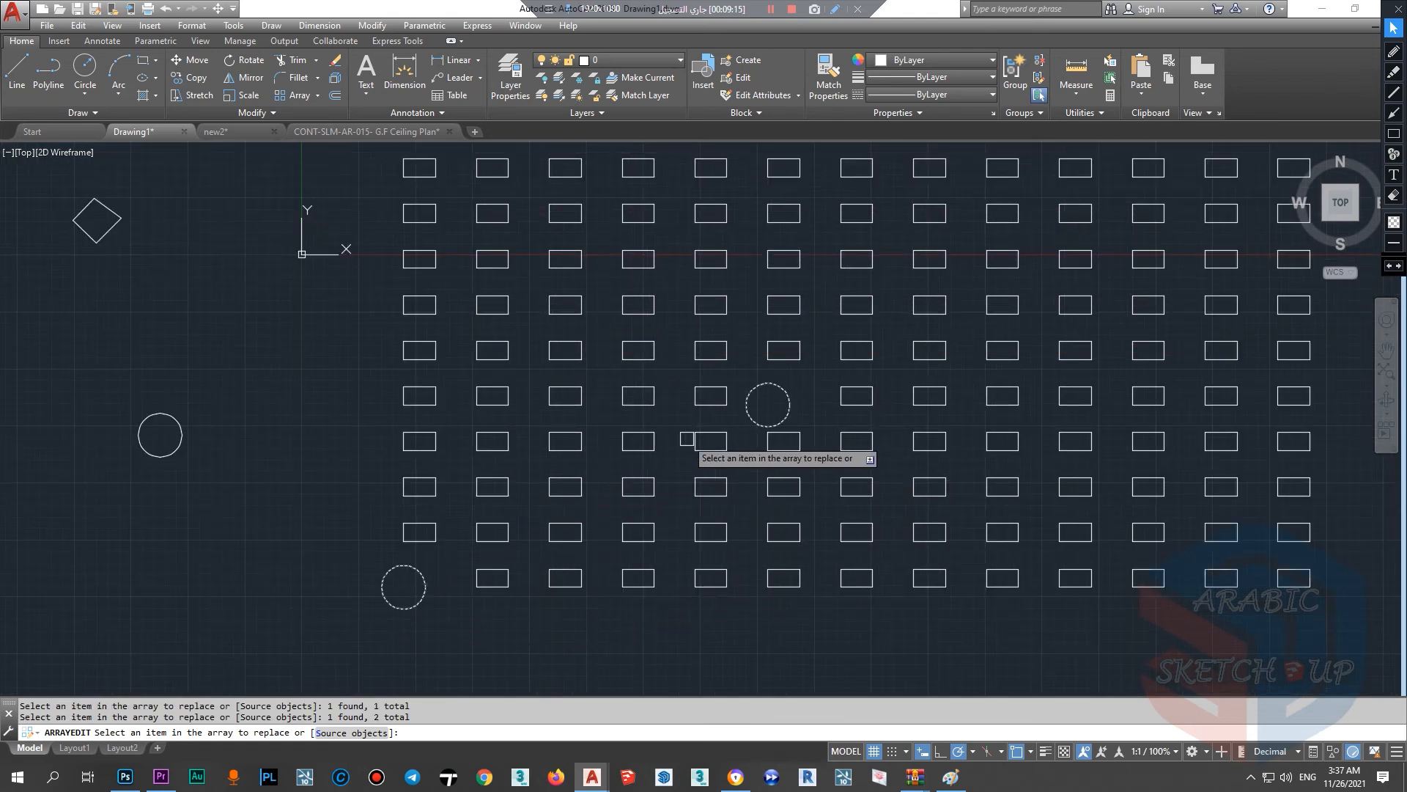
scroll(393, 581, "up", 2)
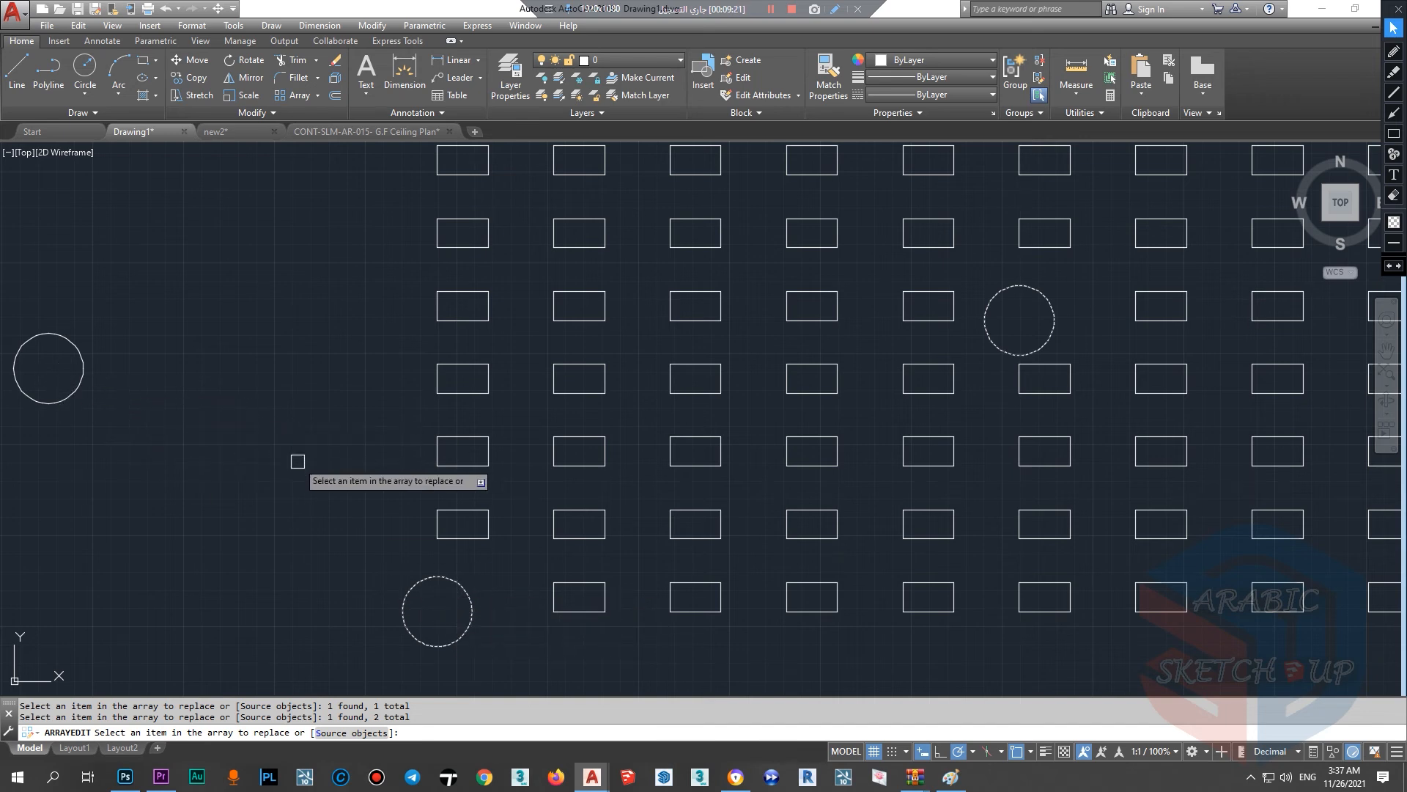
Step: Finish the replace operation and undo the replacement of the two array items
key("ctrl+z")
key("ctrl+z")
key("Return")
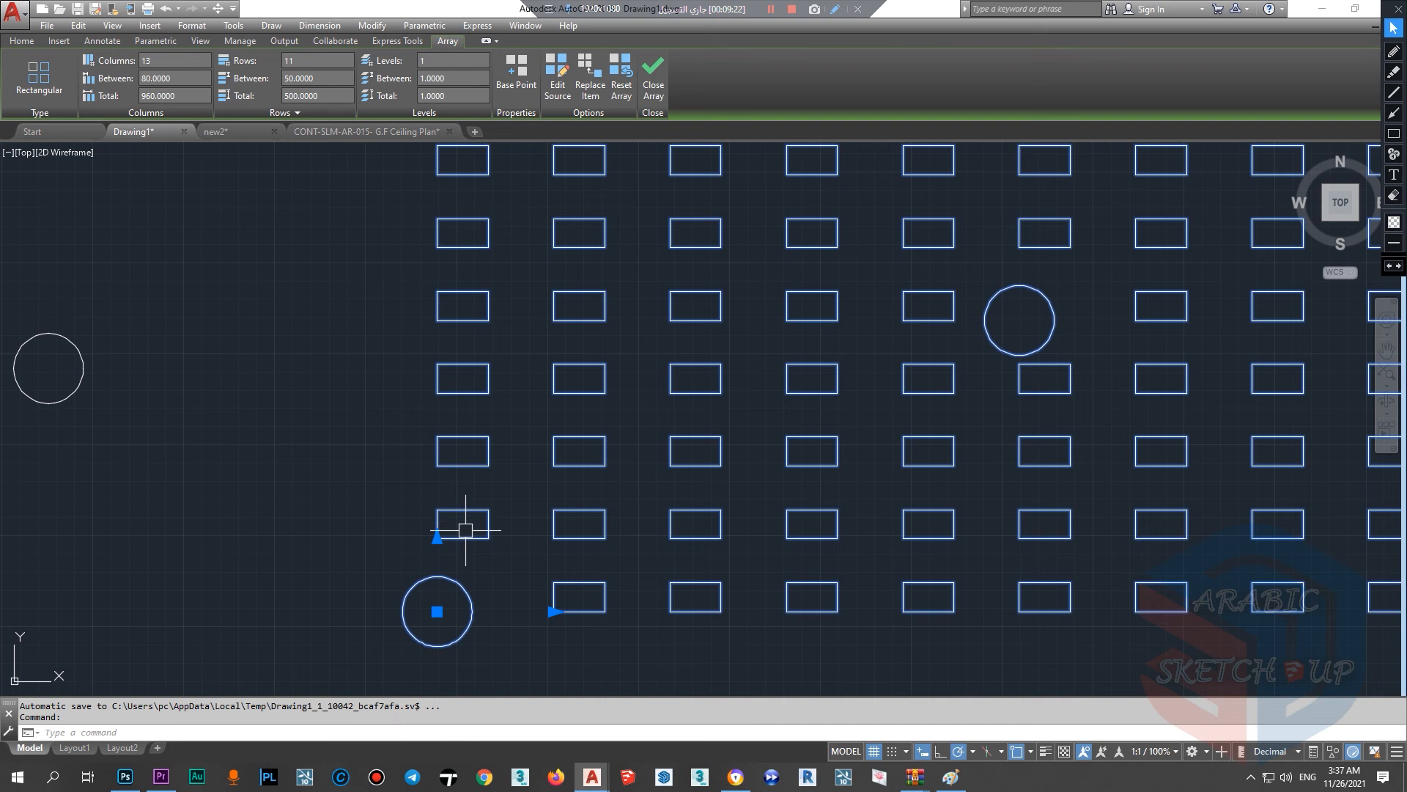
key("ctrl+z")
left_click(561, 305)
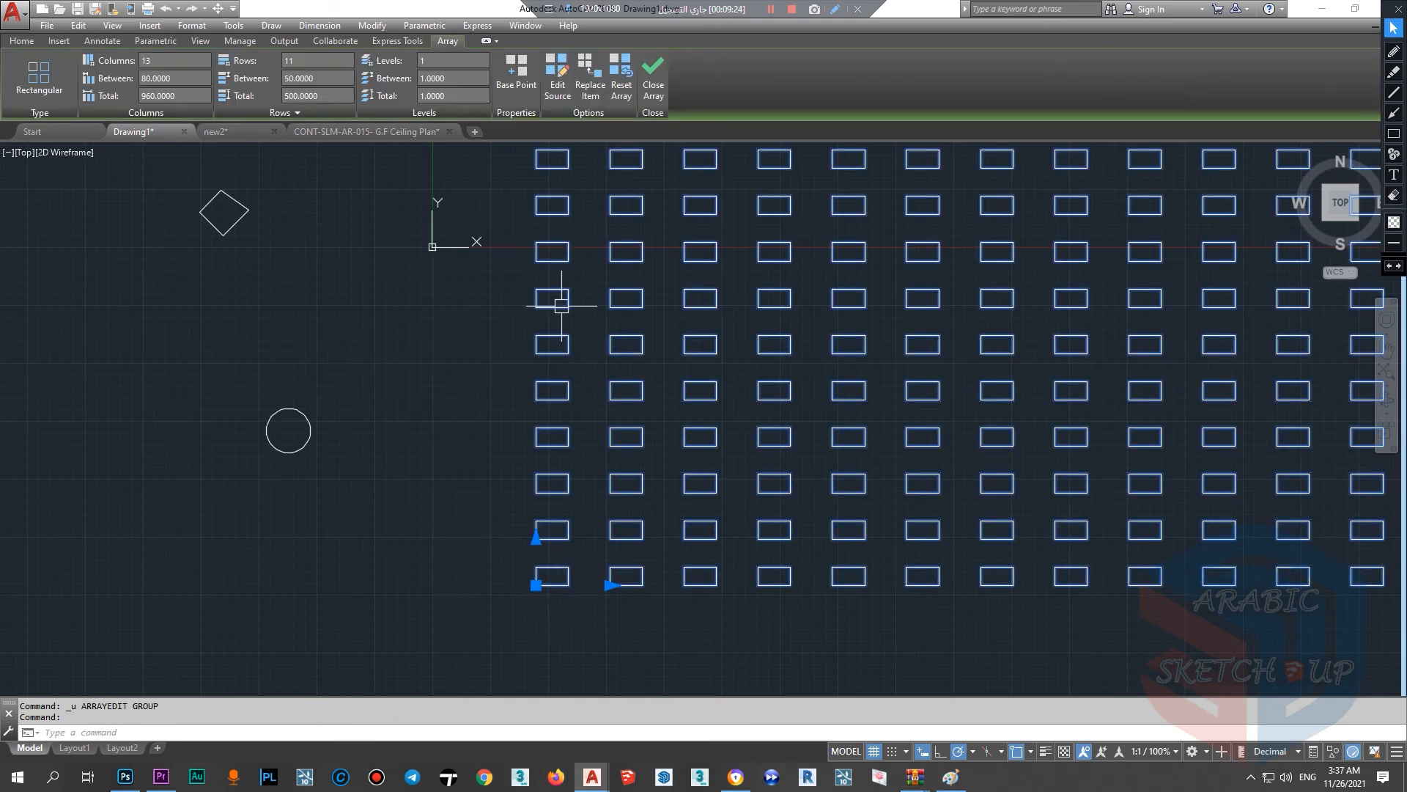
left_click(519, 89)
scroll(546, 579, "up", 6)
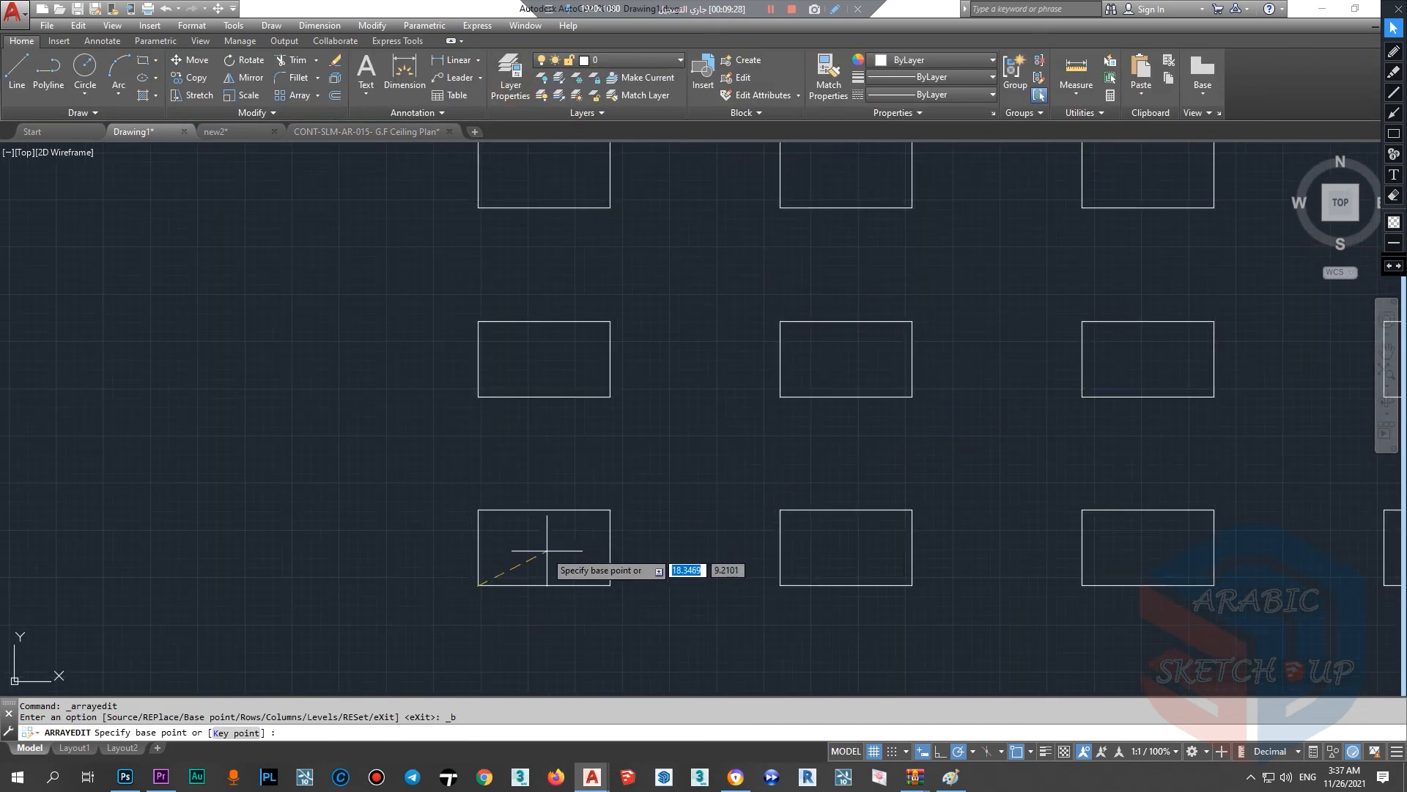
key("Escape")
Step: Draw two diagonal lines between opposite corners of the array's lower-left rectangle
left_click(21, 41)
left_click(16, 72)
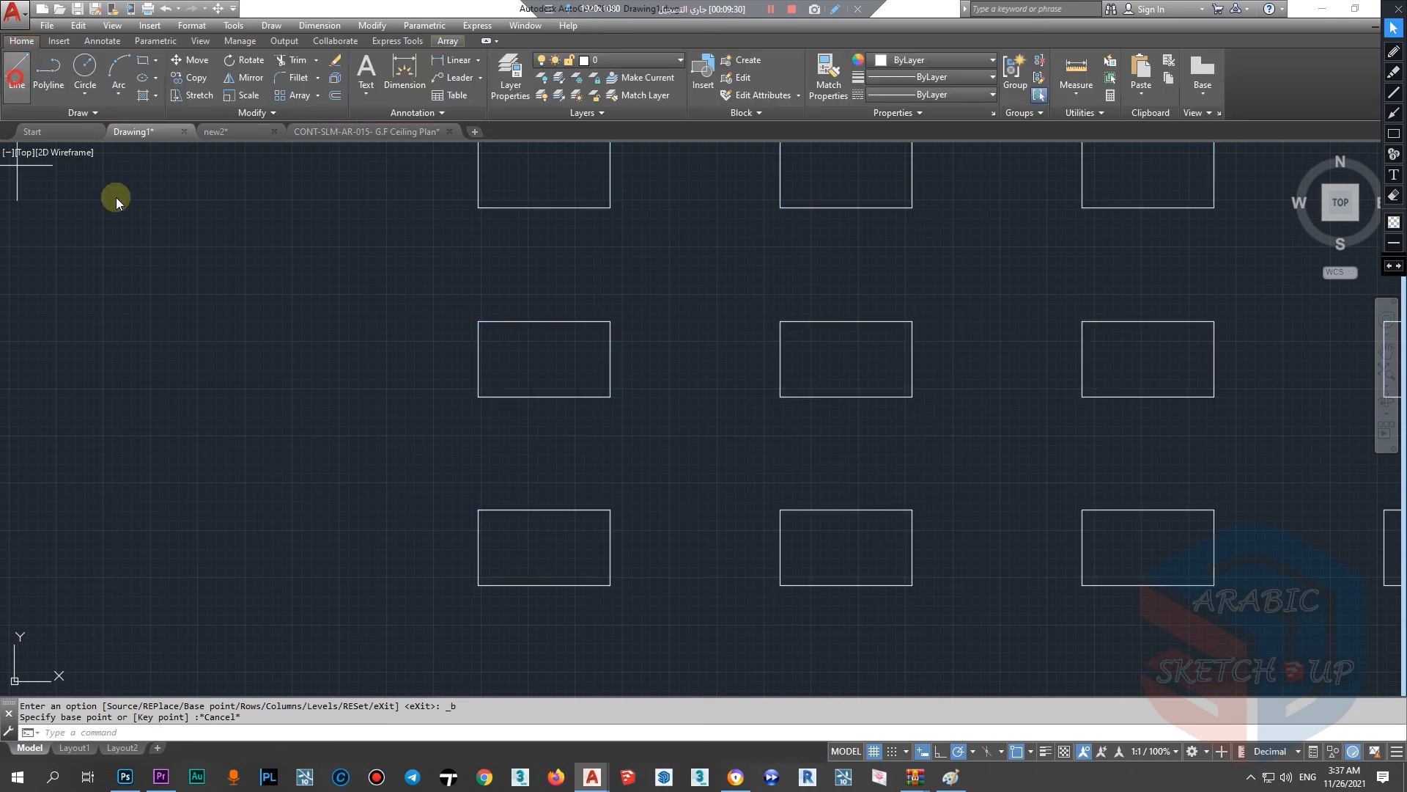
left_click(610, 585)
left_click(477, 511)
key("Return")
key("Return")
left_click(478, 585)
left_click(610, 511)
key("Escape")
Step: Set the array's base point to the intersection of the two diagonals at the rectangle's center
left_click(478, 551)
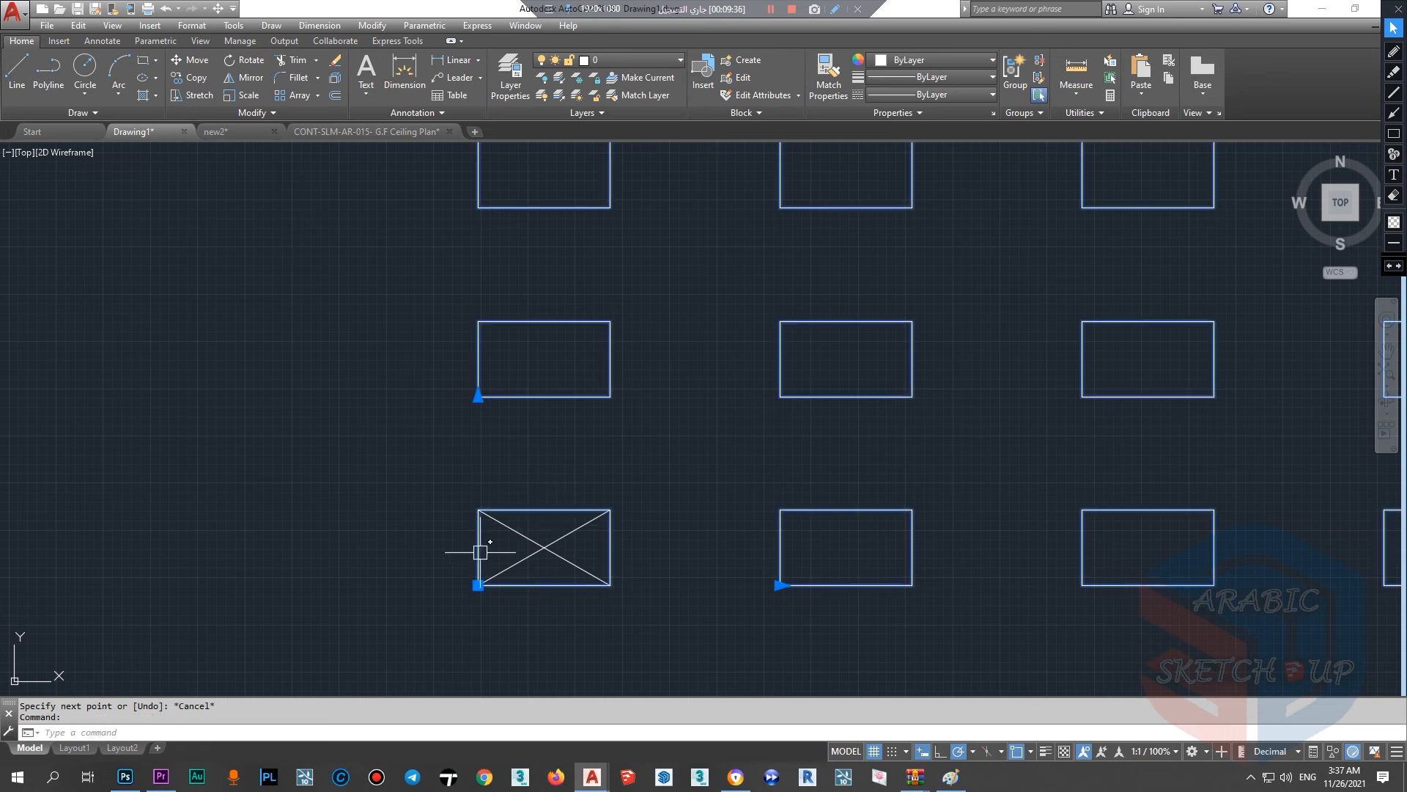
left_click(511, 73)
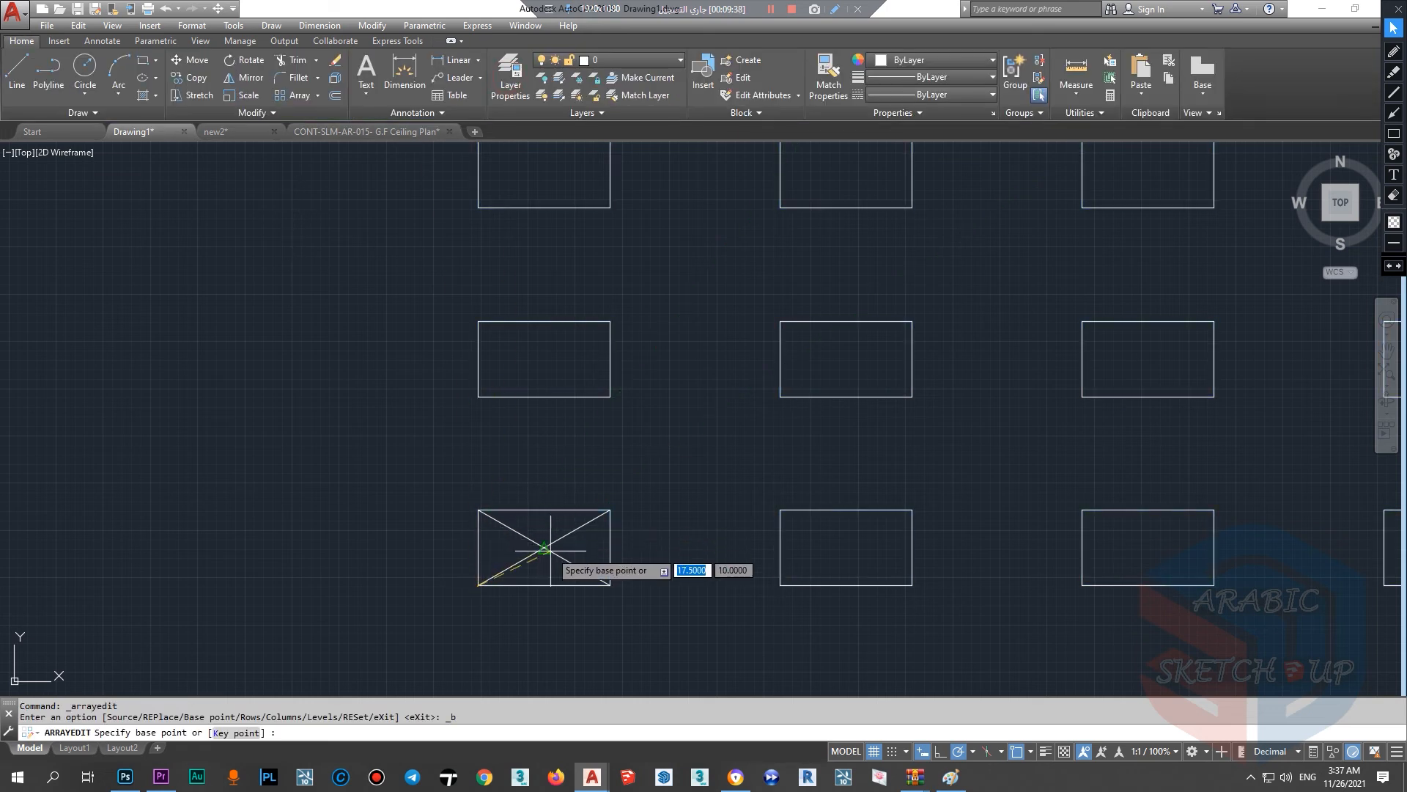
left_click(545, 548)
key("Escape")
Step: Delete the two diagonal helper lines from the lower-left rectangle
scroll(555, 558, "up", 4)
left_click(550, 564)
left_click(522, 532)
scroll(521, 532, "down", 4)
key("Delete")
Step: Start replacing items of the array, with the circle as the replacement object and its center as base point
scroll(549, 497, "down", 6)
left_click(631, 548)
left_click(591, 79)
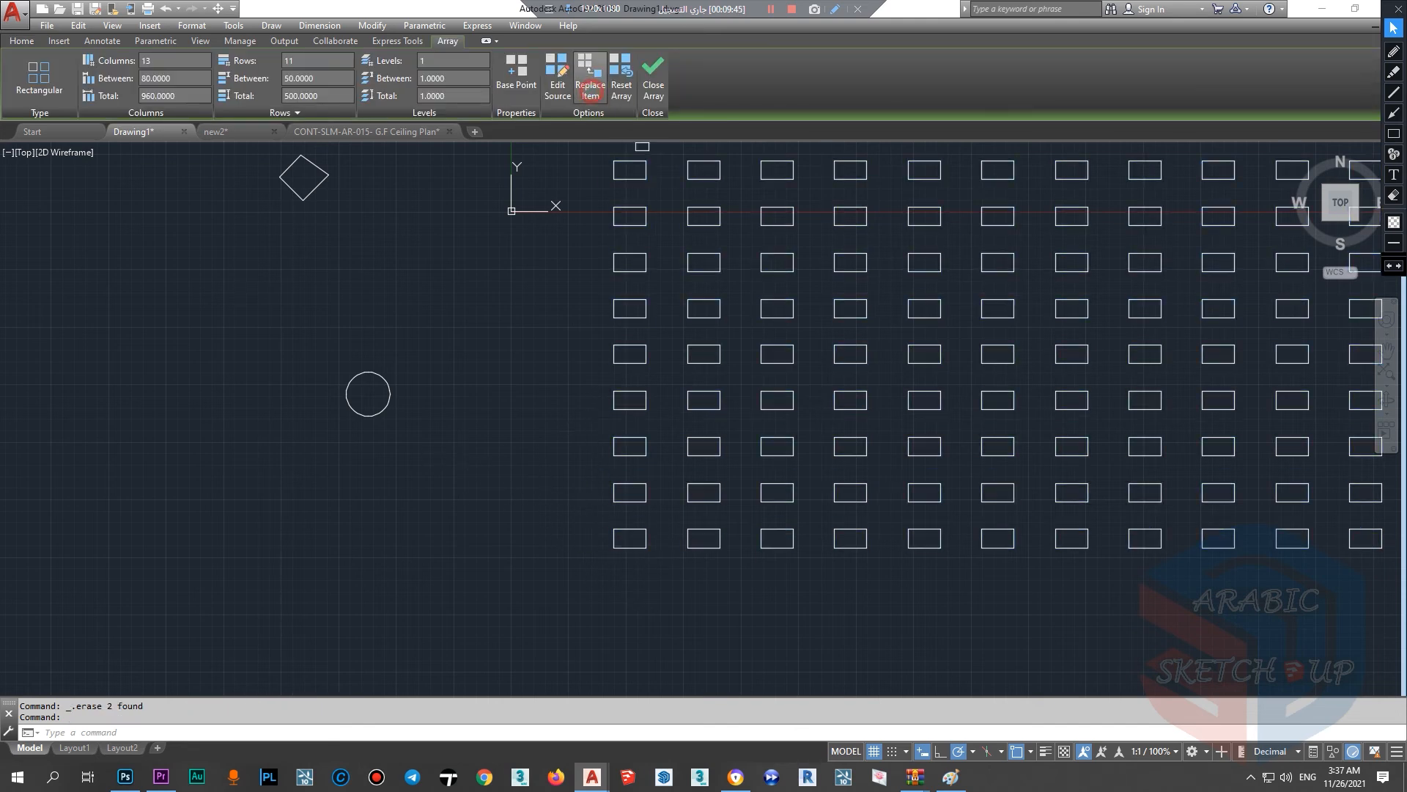
left_click(385, 416)
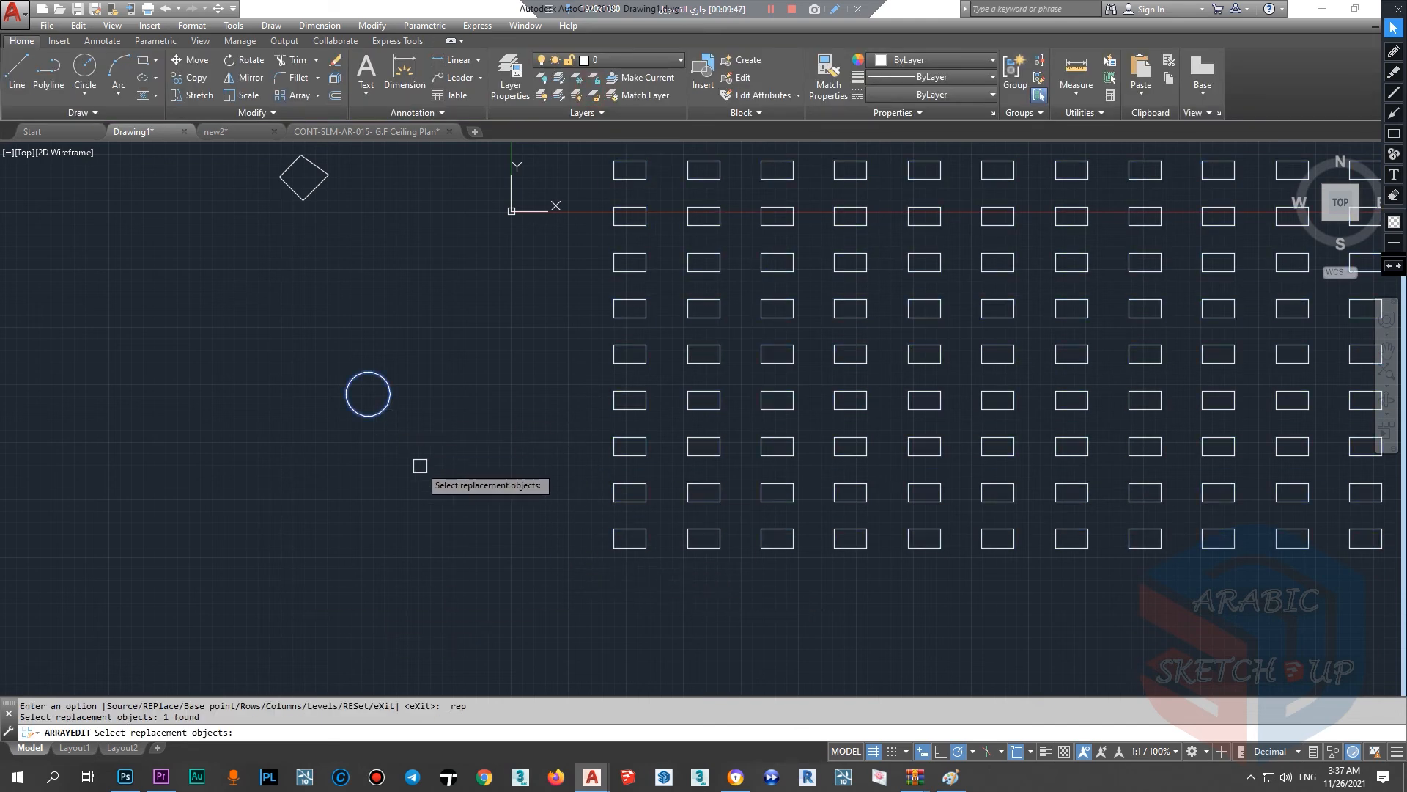
key("Return")
scroll(587, 579, "up", 4)
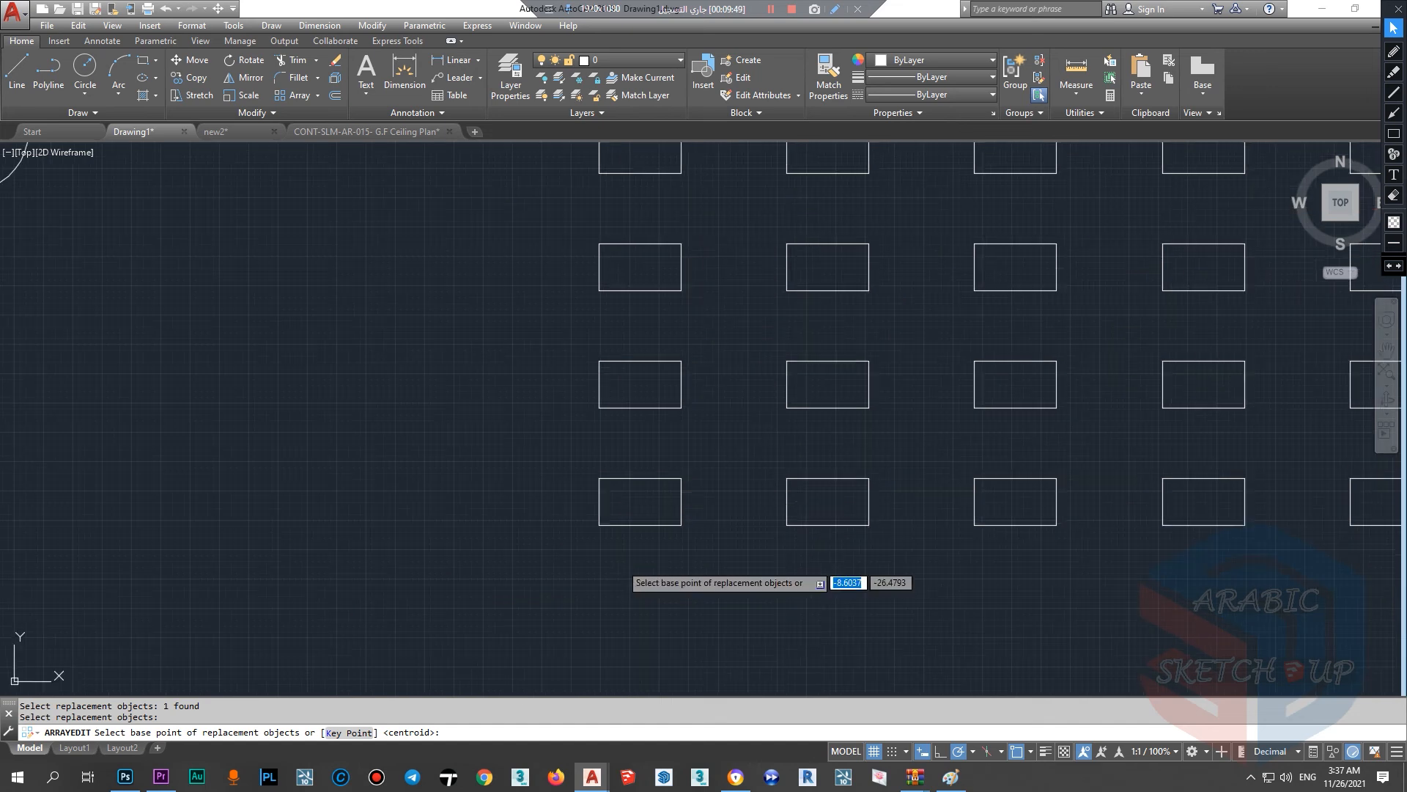
scroll(645, 513, "down", 2)
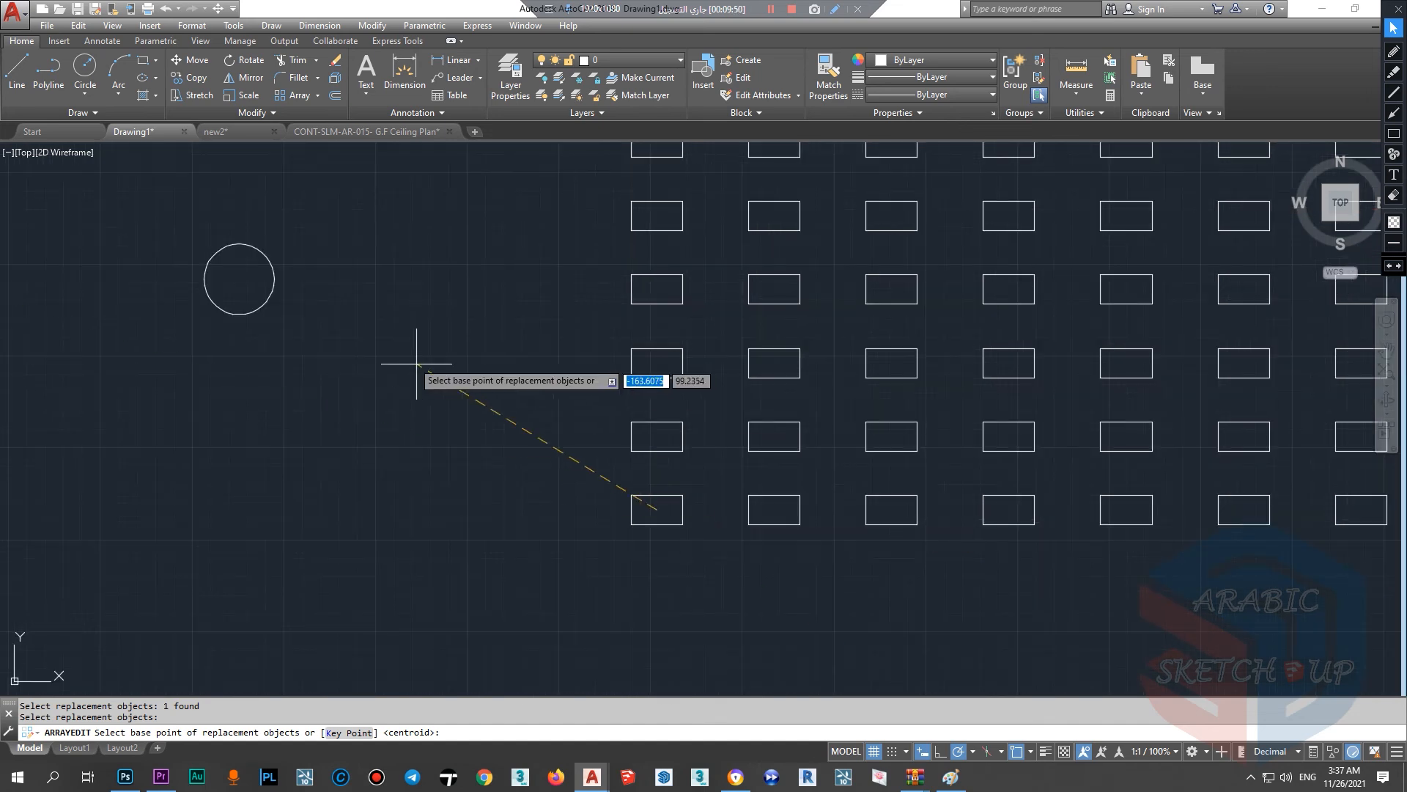
left_click(239, 280)
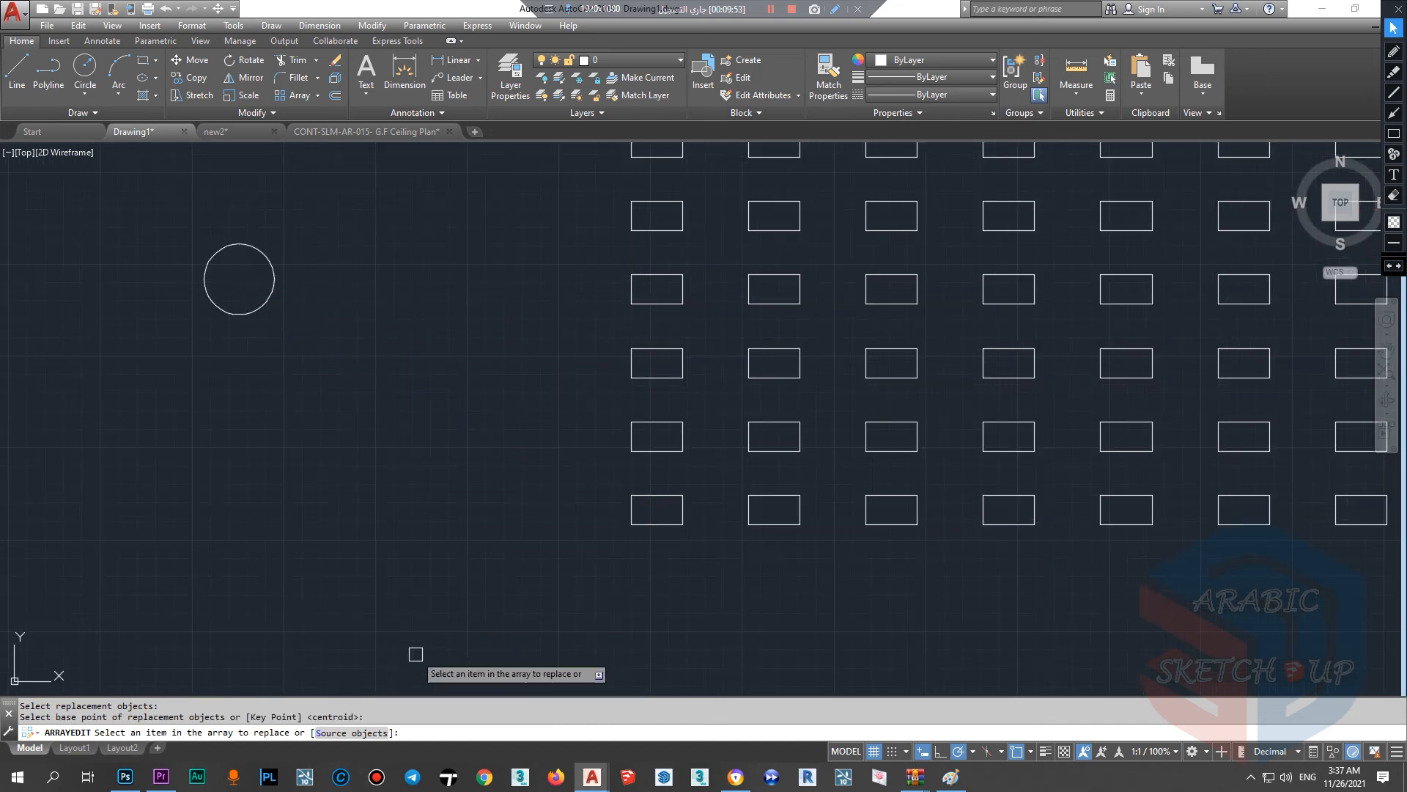
Step: Replace seven scattered rectangles of the array with the circle
scroll(396, 568, "down", 3)
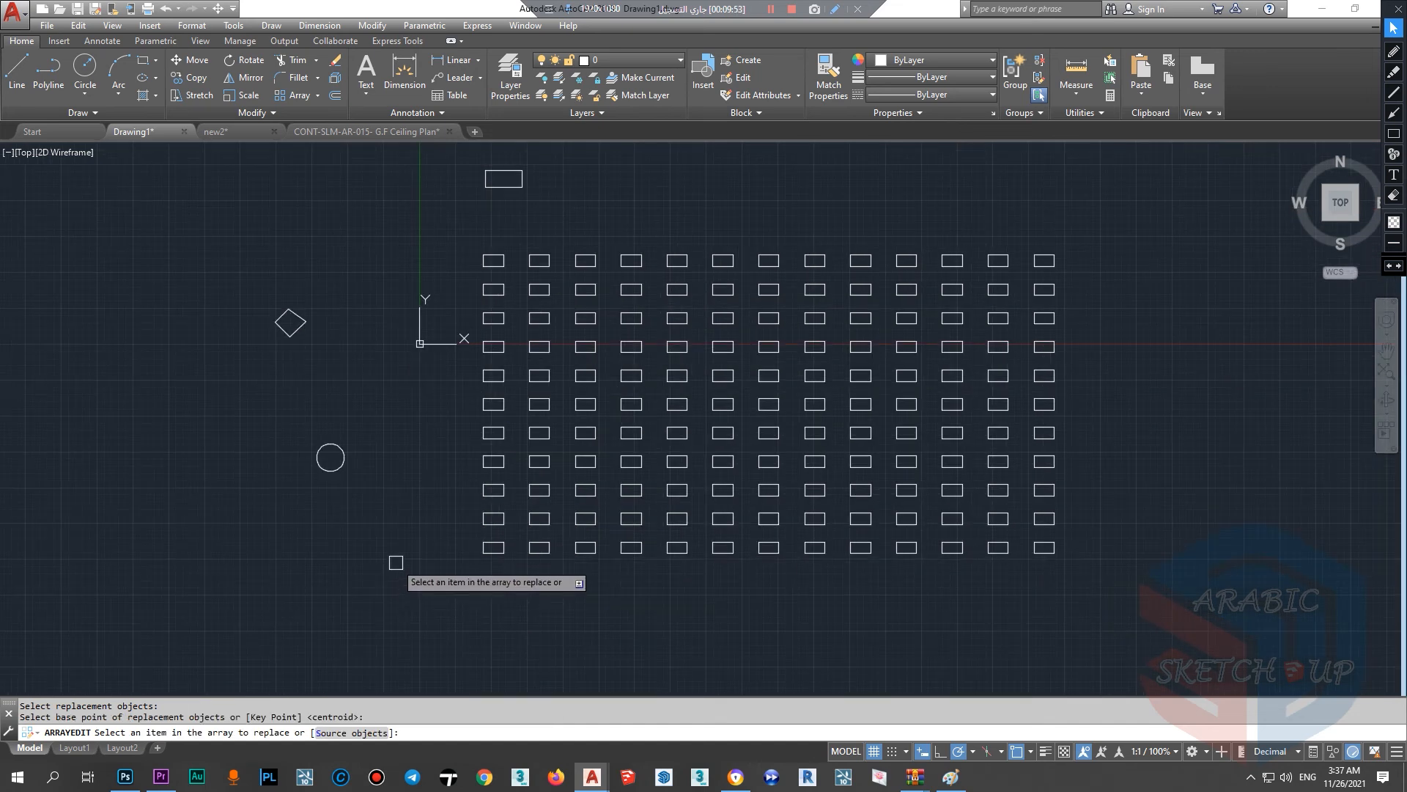
left_click(815, 433)
left_click(642, 318)
left_click(909, 487)
left_click(997, 347)
left_click(997, 289)
left_click(585, 490)
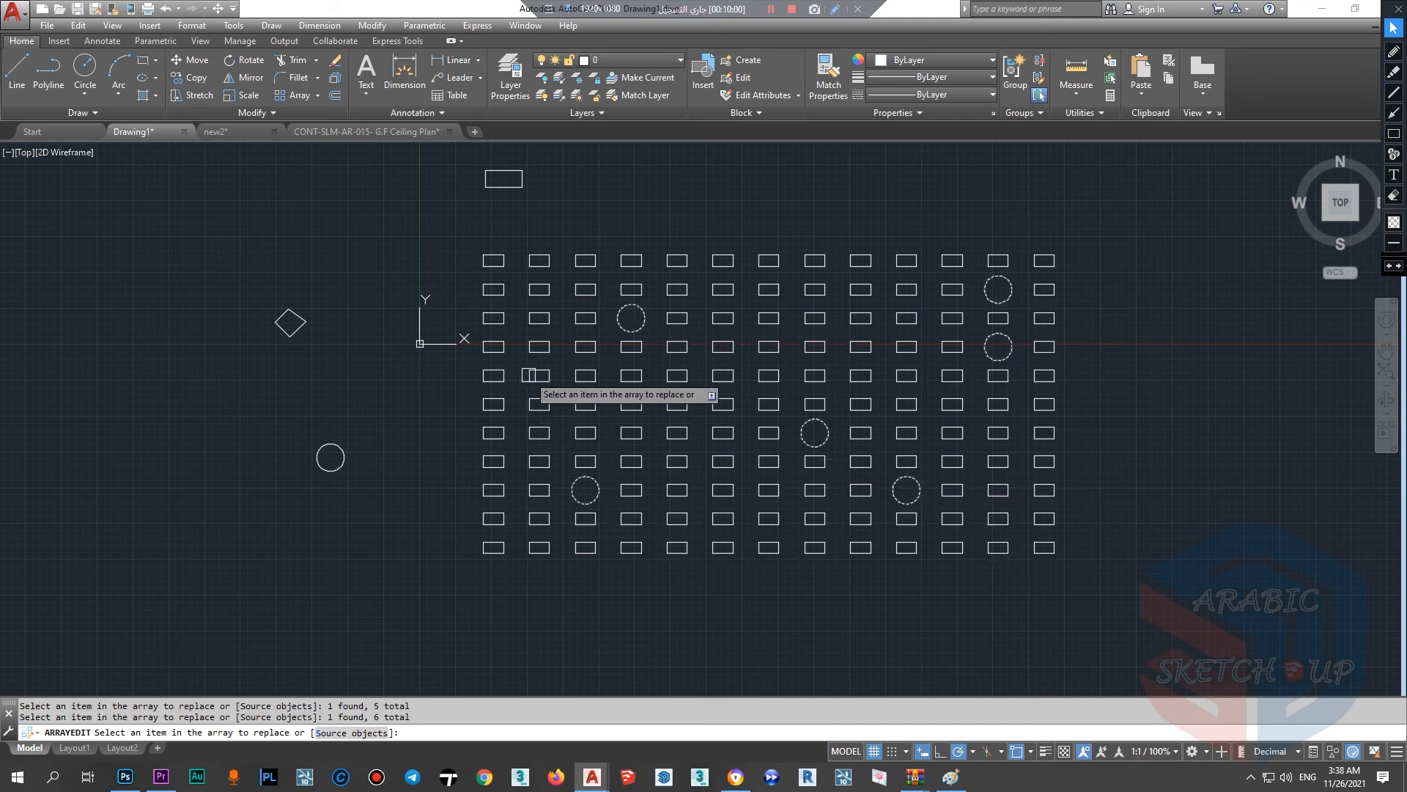
key("Escape")
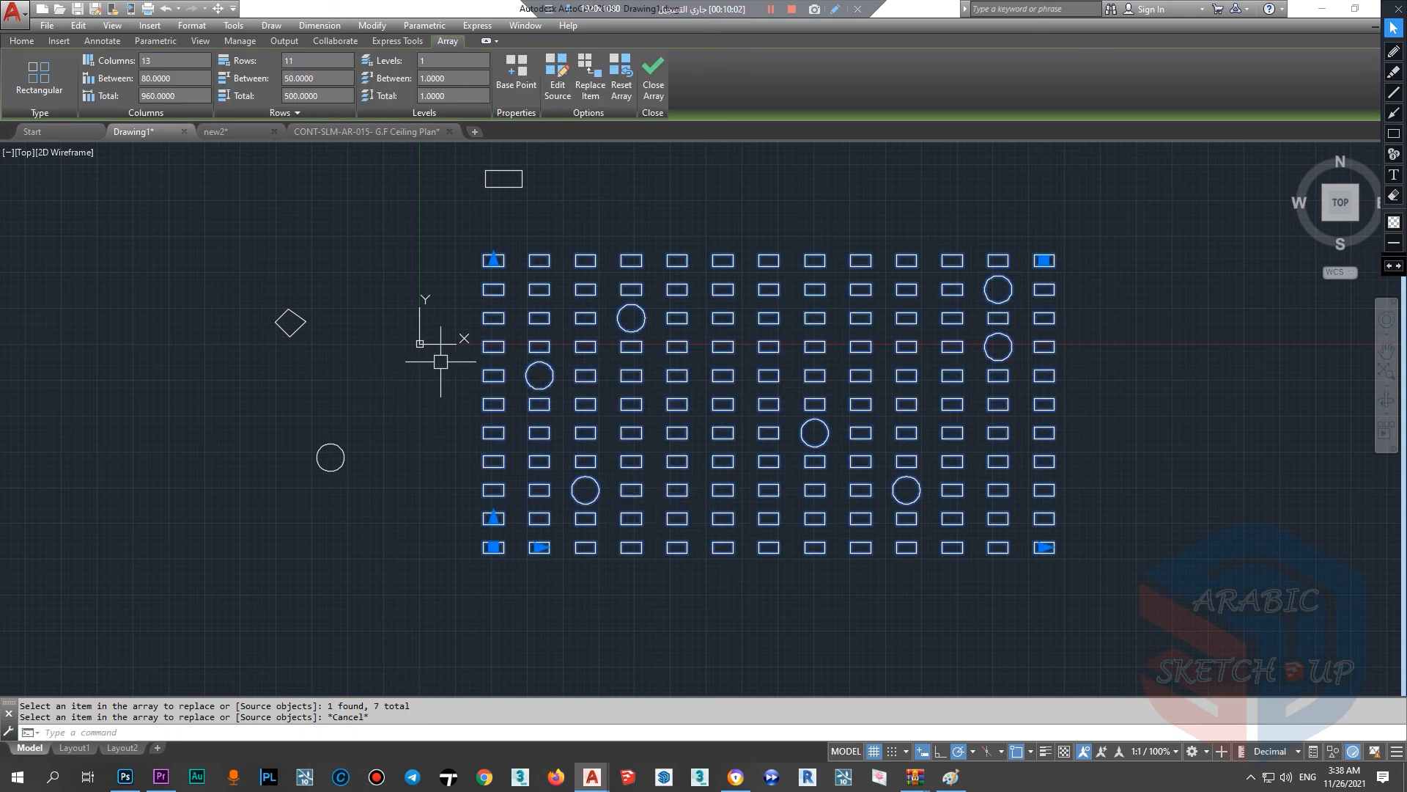
Step: Start another item replacement in the array, with the diamond as the replacement object and its center as base point
left_click(624, 382)
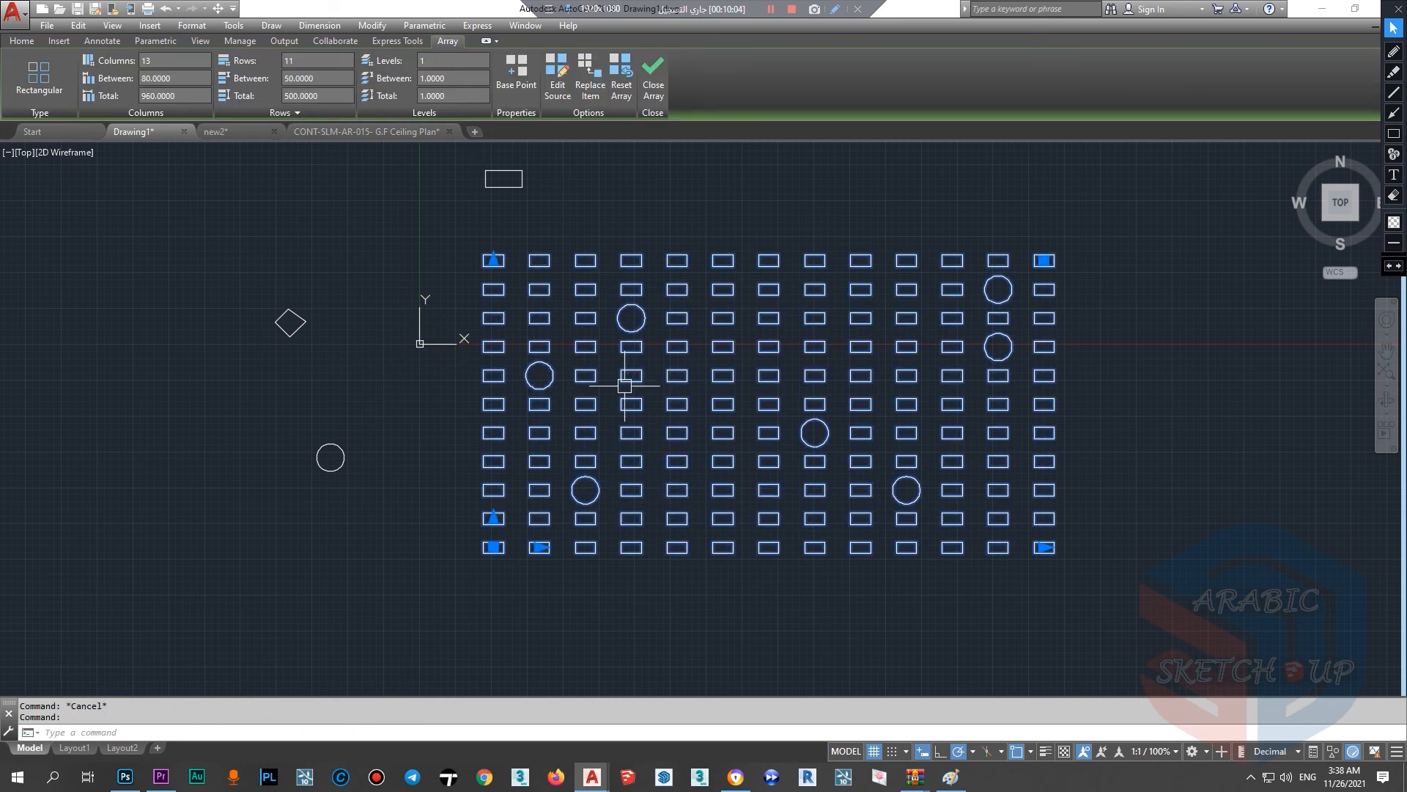
left_click(592, 91)
left_click(297, 315)
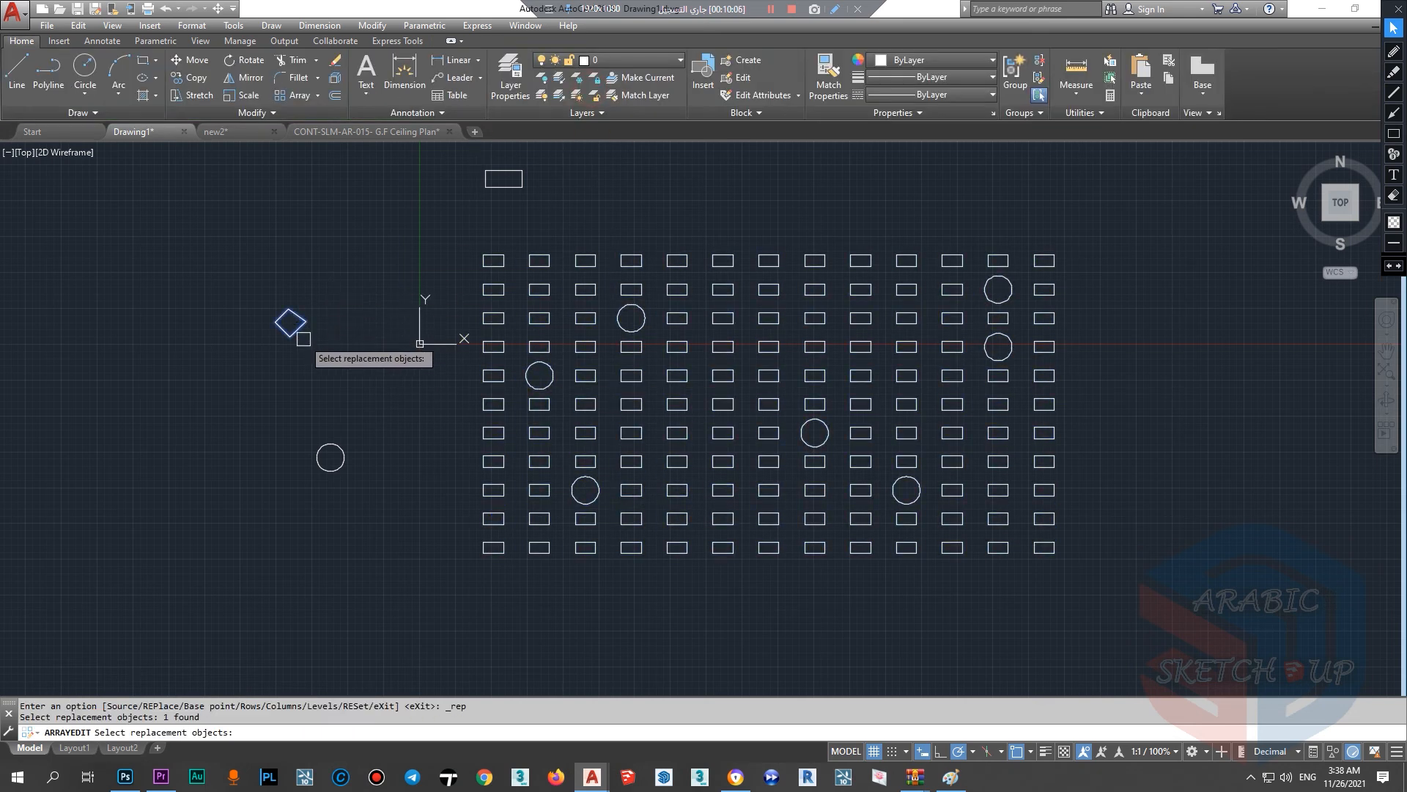
key("Return")
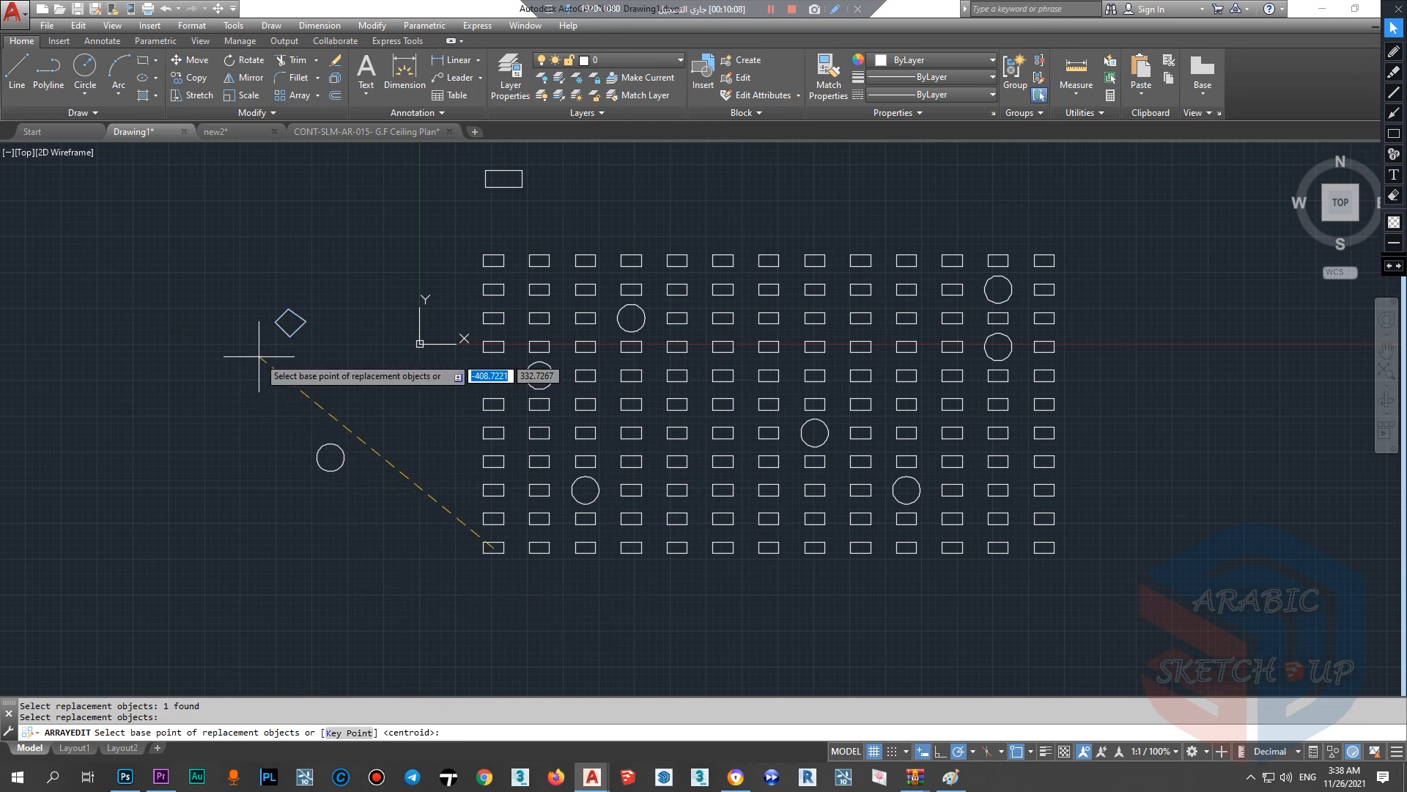
scroll(261, 358, "up", 4)
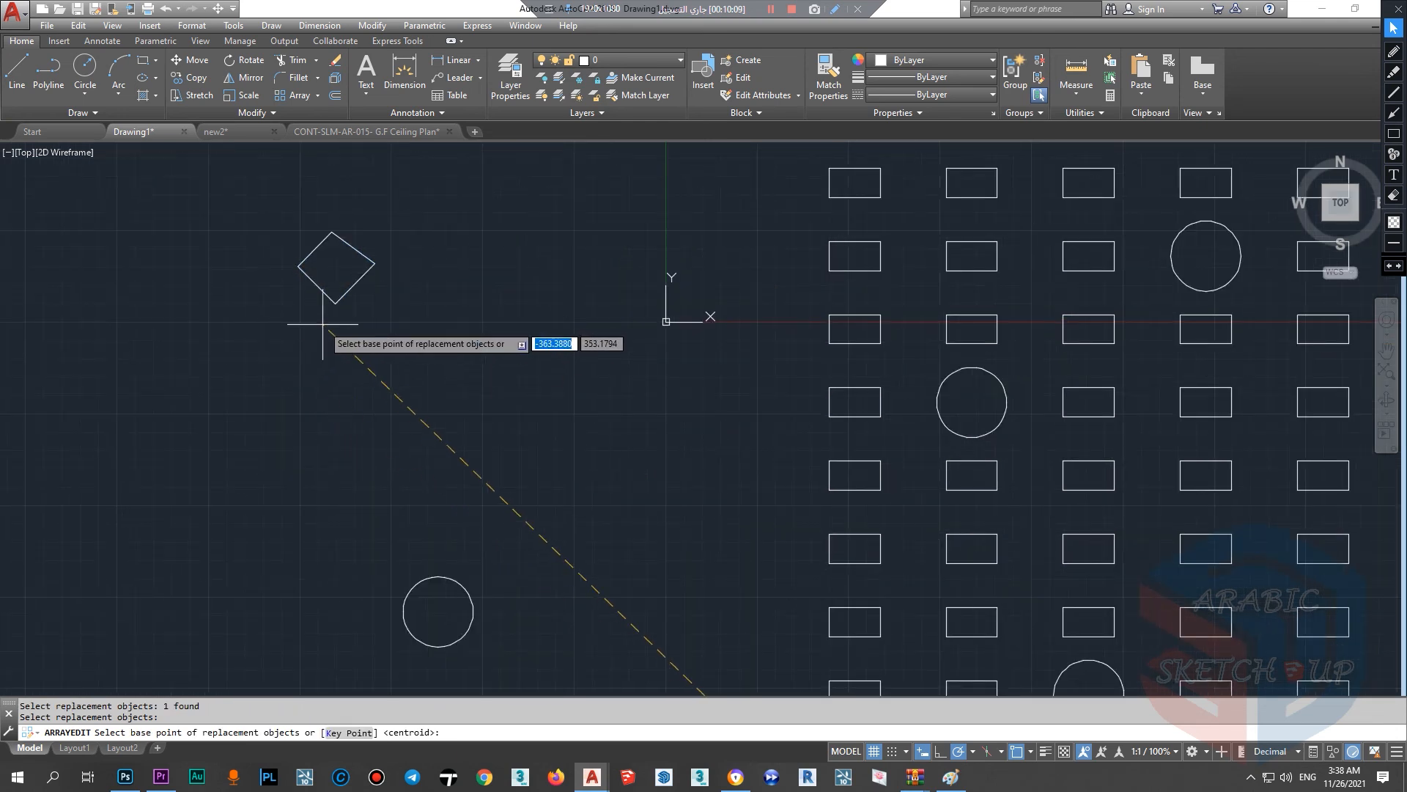
left_click(335, 267)
scroll(355, 400, "down", 3)
scroll(377, 628, "up", 2)
scroll(386, 541, "down", 2)
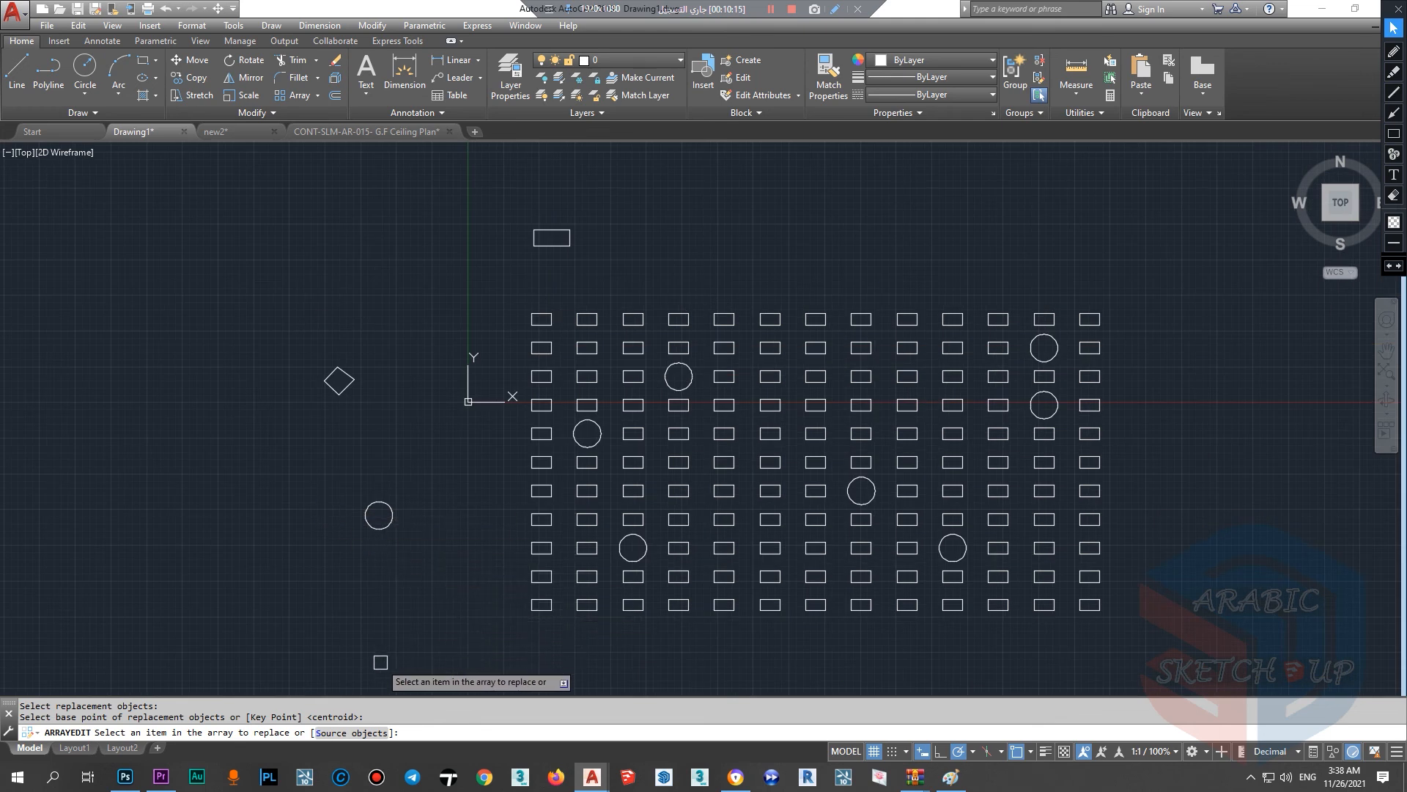
Step: Replace nine more rectangles of the array with the diamond, including a cluster of four near the lower middle
left_click(816, 605)
left_click(998, 376)
left_click(815, 376)
left_click(986, 469)
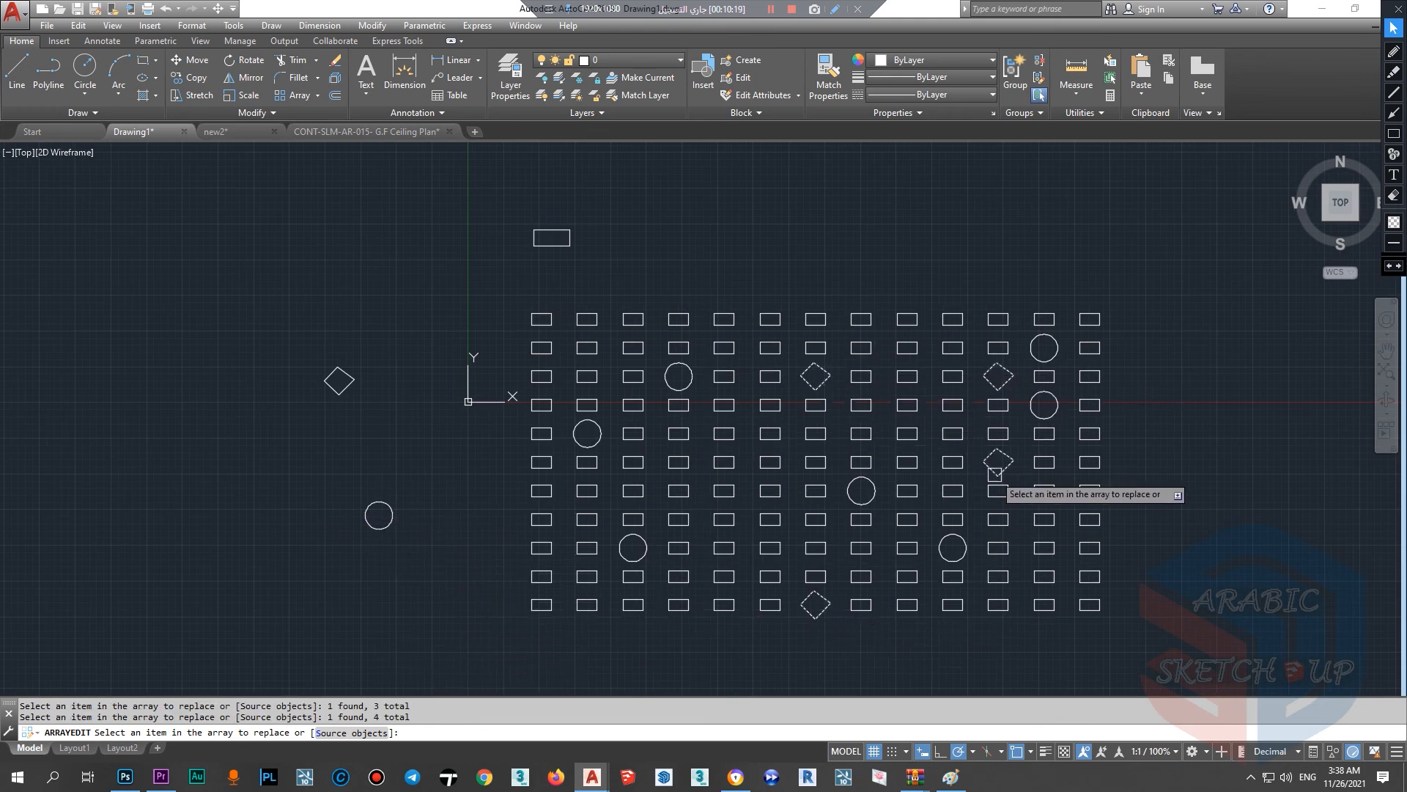
left_click(696, 467)
left_click(686, 467)
left_click(712, 467)
left_click(661, 463)
left_click(788, 545)
left_click(789, 544)
left_click(689, 477)
left_click(781, 548)
left_click(771, 520)
left_click(723, 522)
left_click(726, 546)
key("Escape")
scroll(762, 440, "down", 3)
scroll(727, 445, "up", 3)
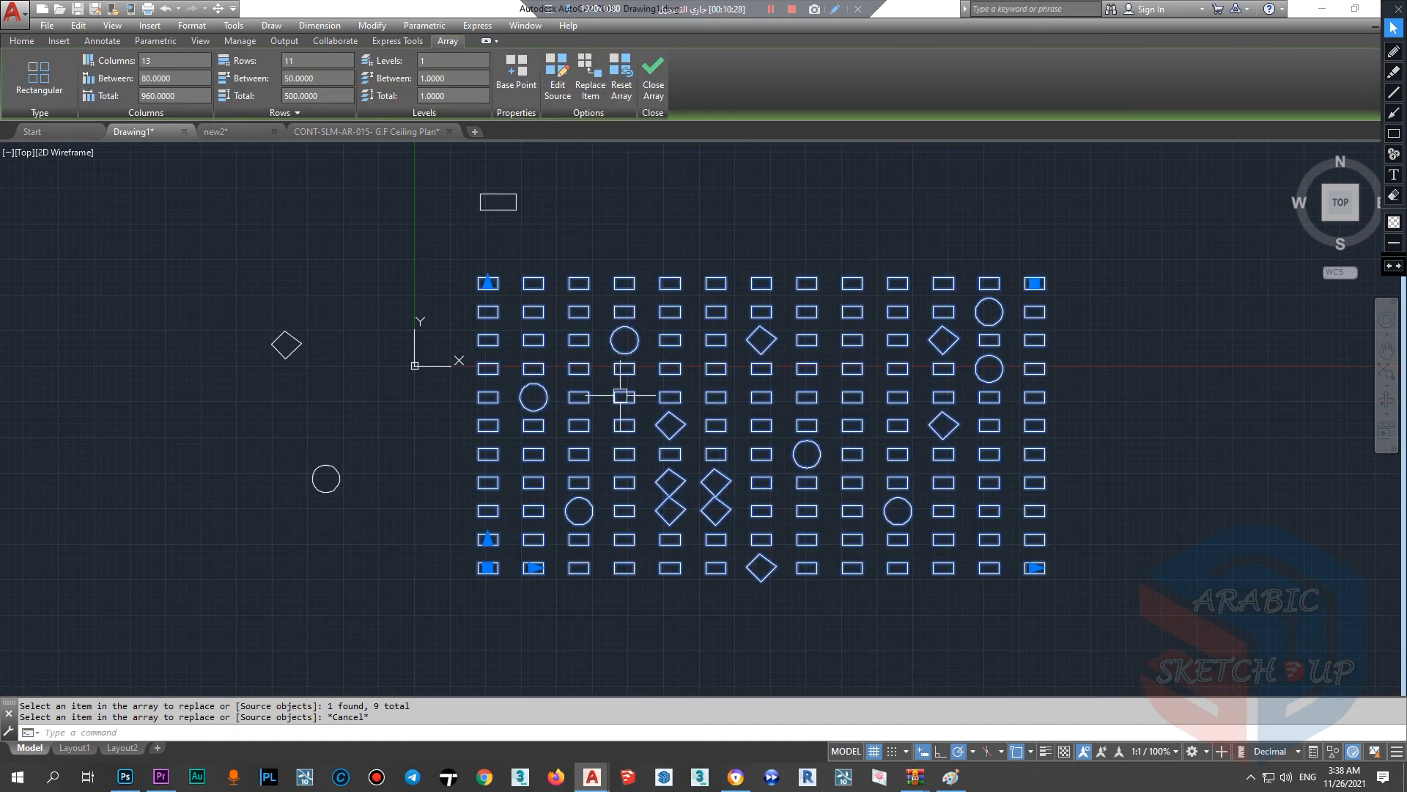
scroll(624, 397, "up", 2)
key("Escape")
scroll(612, 390, "down", 2)
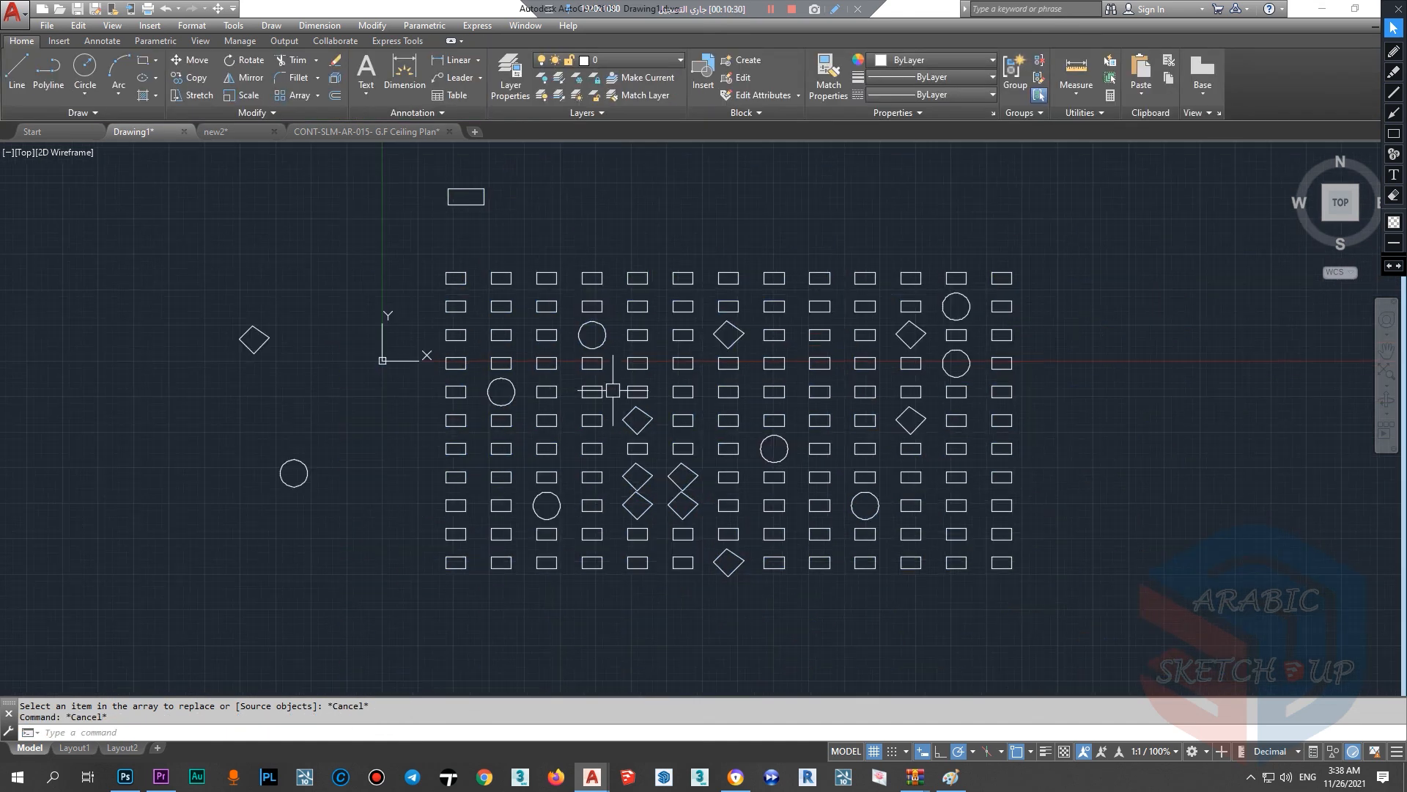
Step: Reset the array so that all replaced items return to the original rectangle, and deselect it
left_click(684, 423)
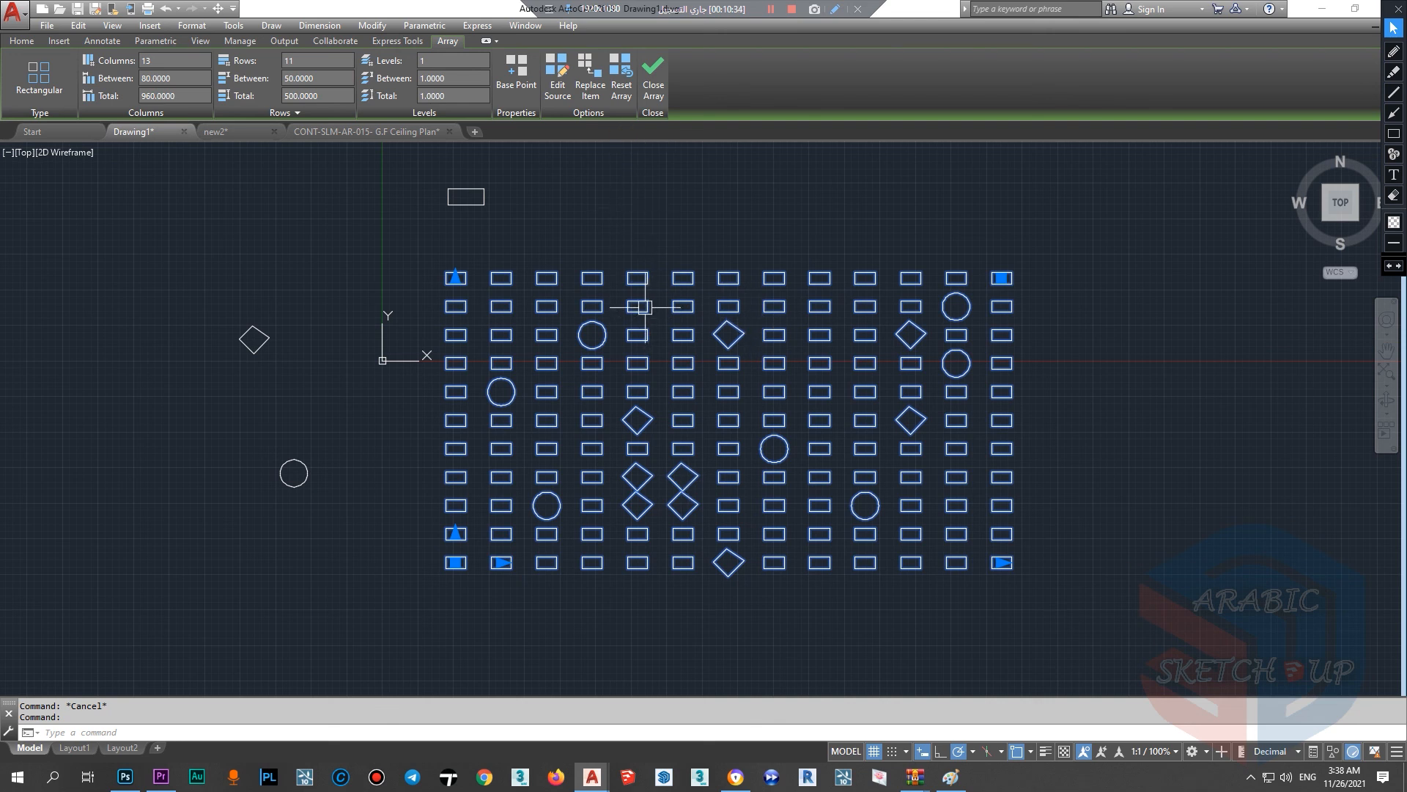
left_click(621, 95)
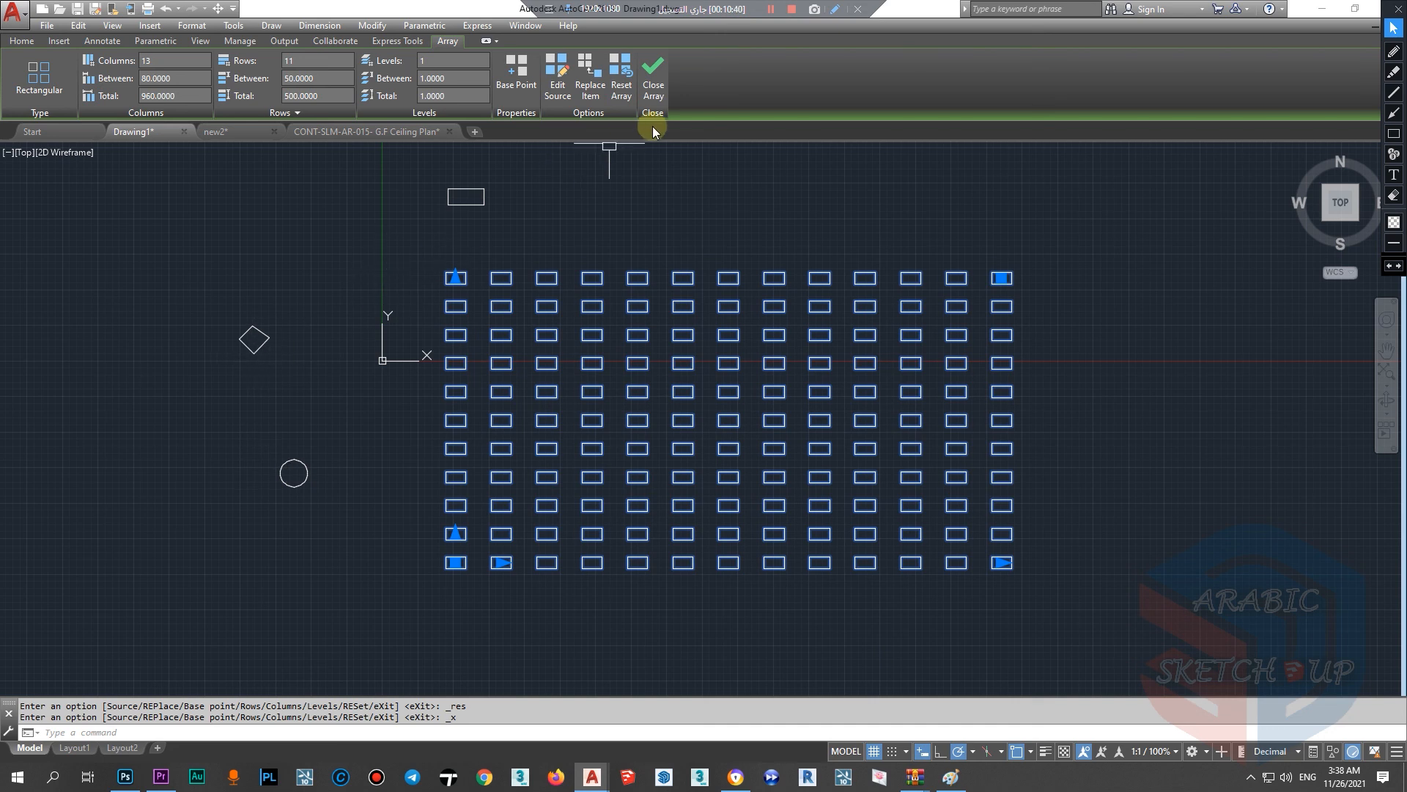
scroll(660, 337, "down", 4)
scroll(743, 339, "up", 6)
left_click(686, 411)
scroll(670, 361, "down", 5)
scroll(728, 276, "up", 3)
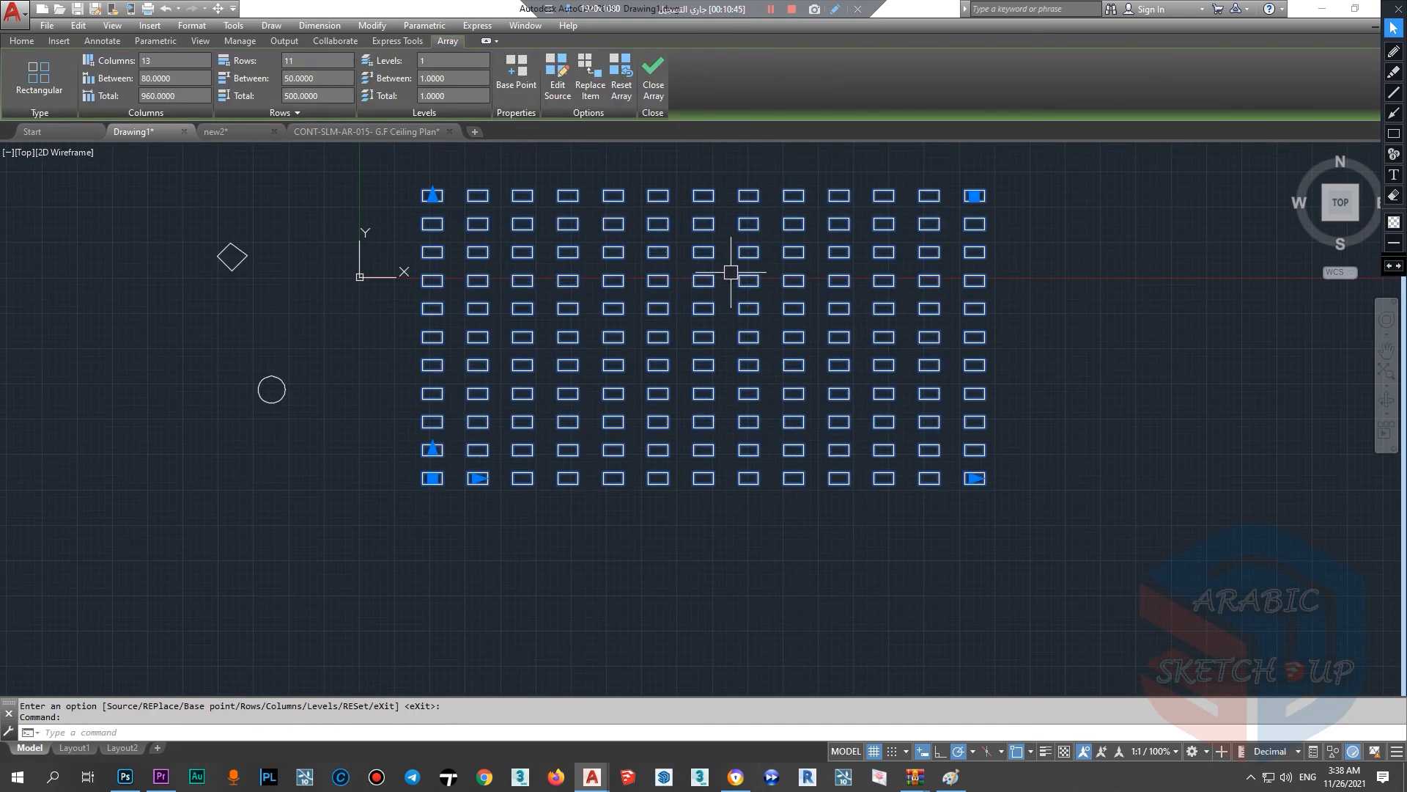
key("Escape")
left_click(703, 244)
key("Escape")
scroll(612, 336, "down", 2)
scroll(498, 361, "down", 2)
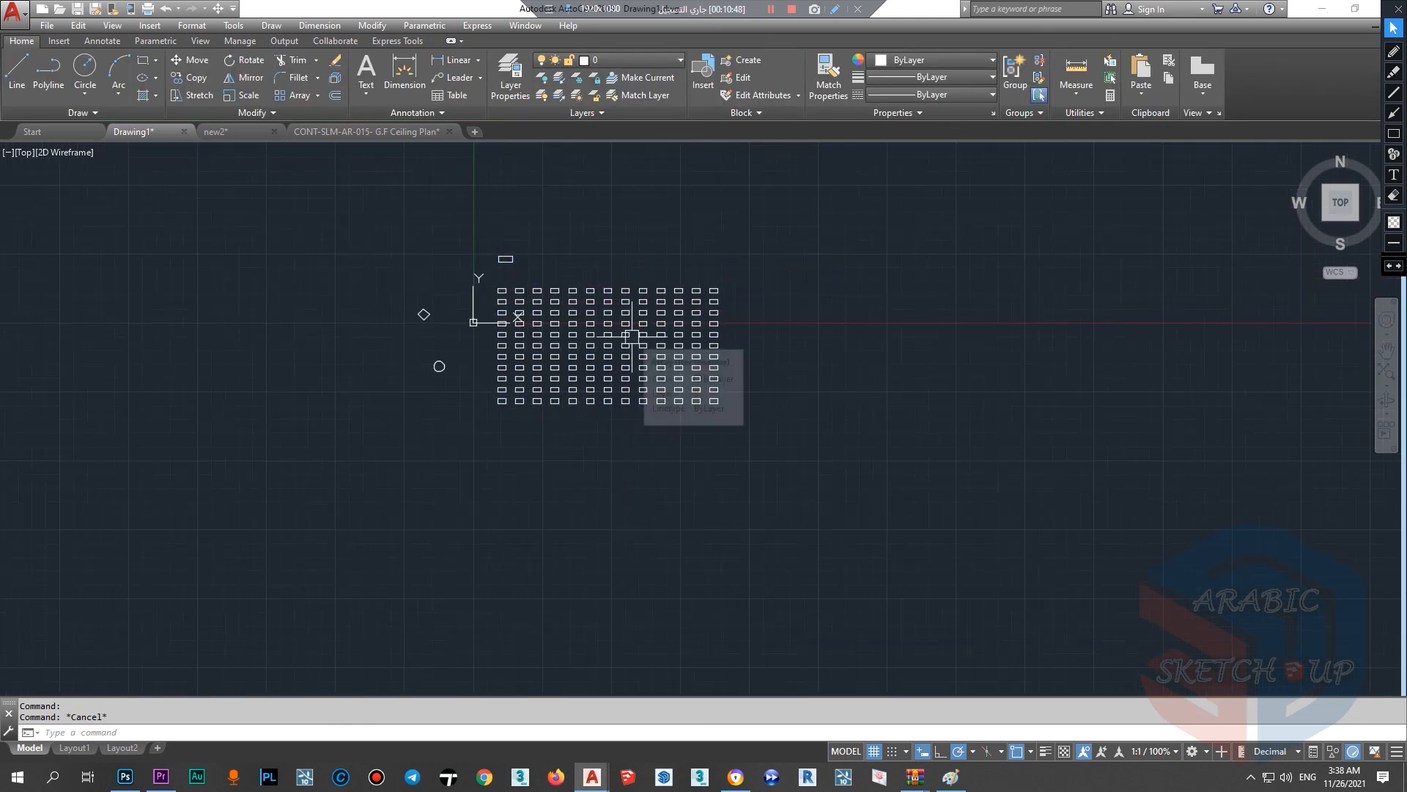
Step: Draw a large circle in the empty area to the right of the array
left_click(85, 70)
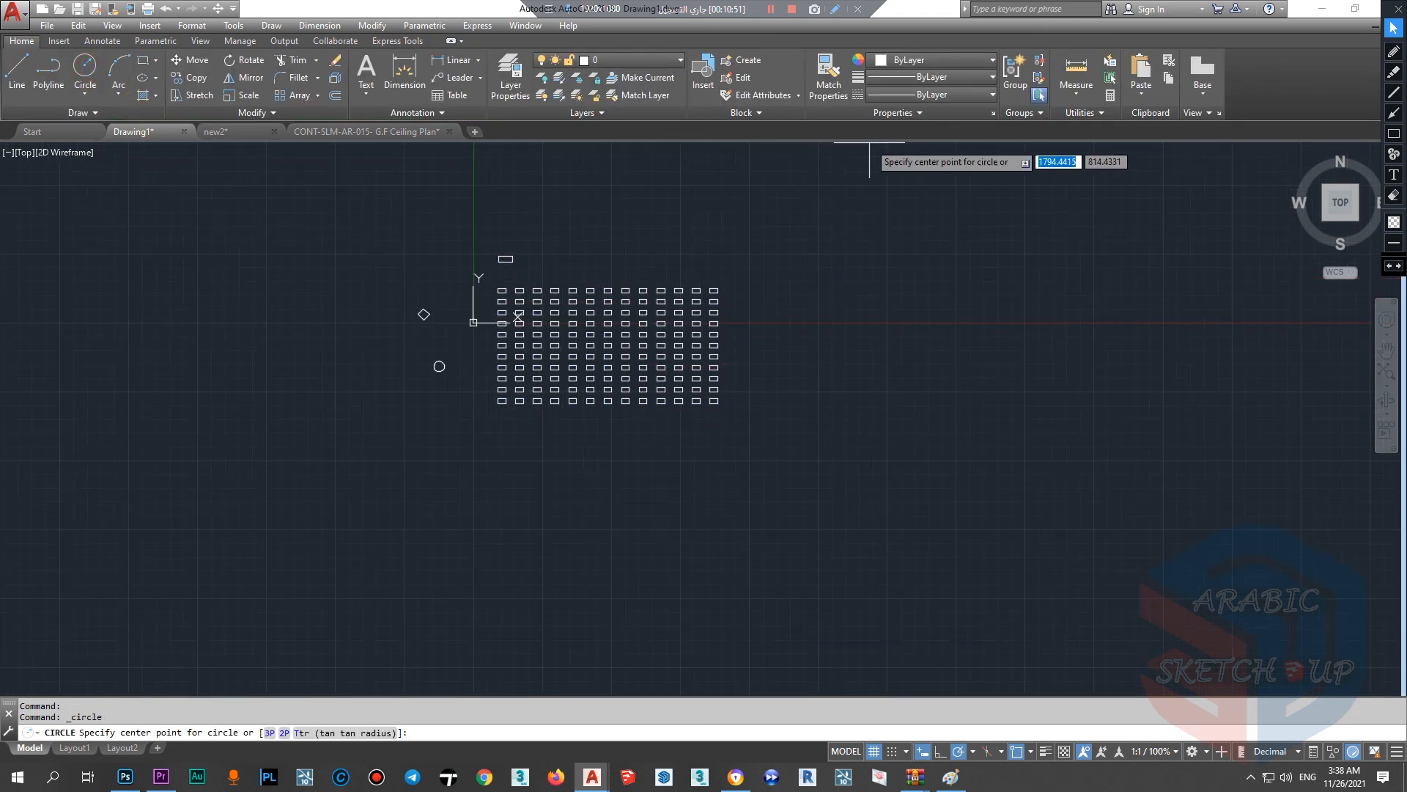
scroll(846, 299, "up", 4)
left_click(780, 393)
left_click(825, 414)
left_click(811, 334)
scroll(817, 344, "up", 2)
key("Escape")
left_click(795, 328)
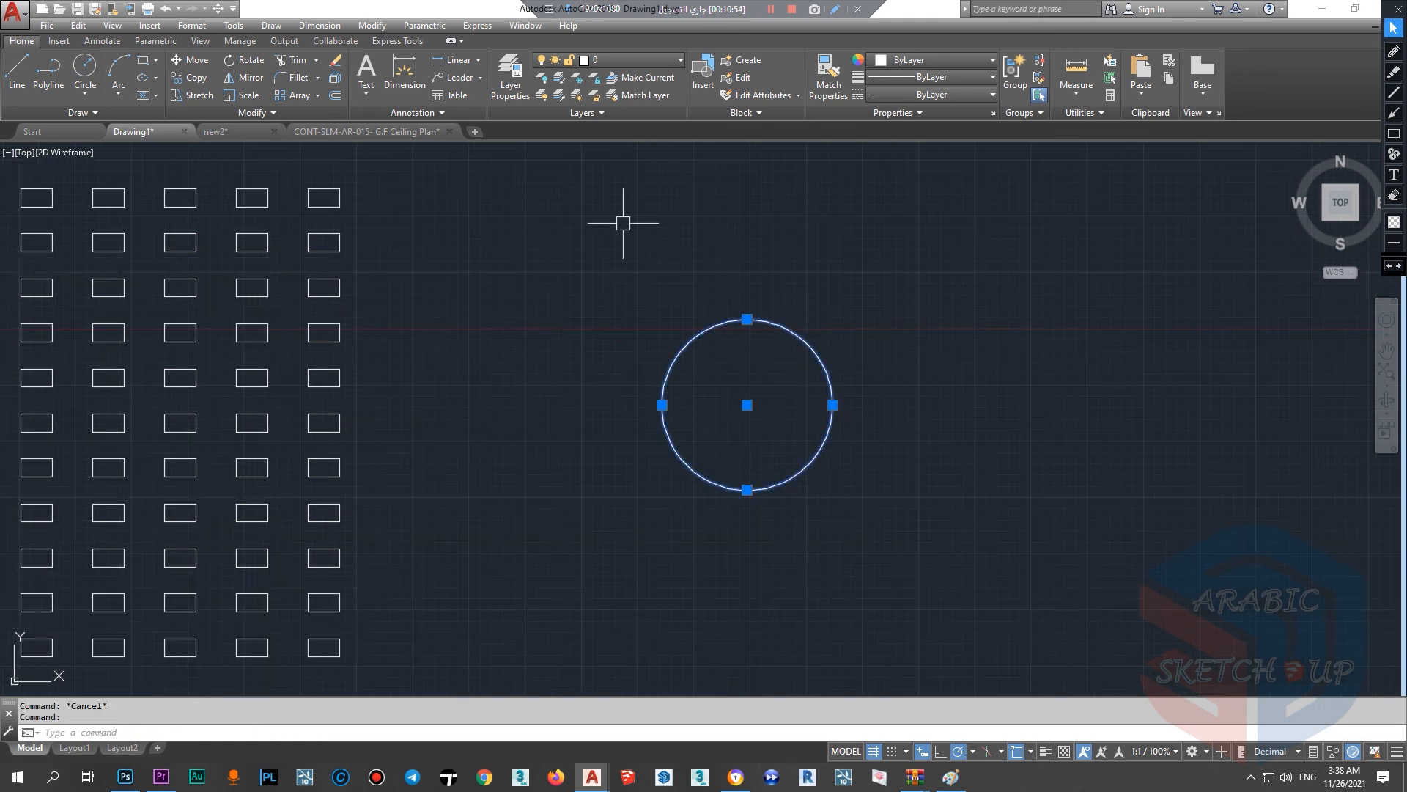
key("Escape")
left_click(340, 243)
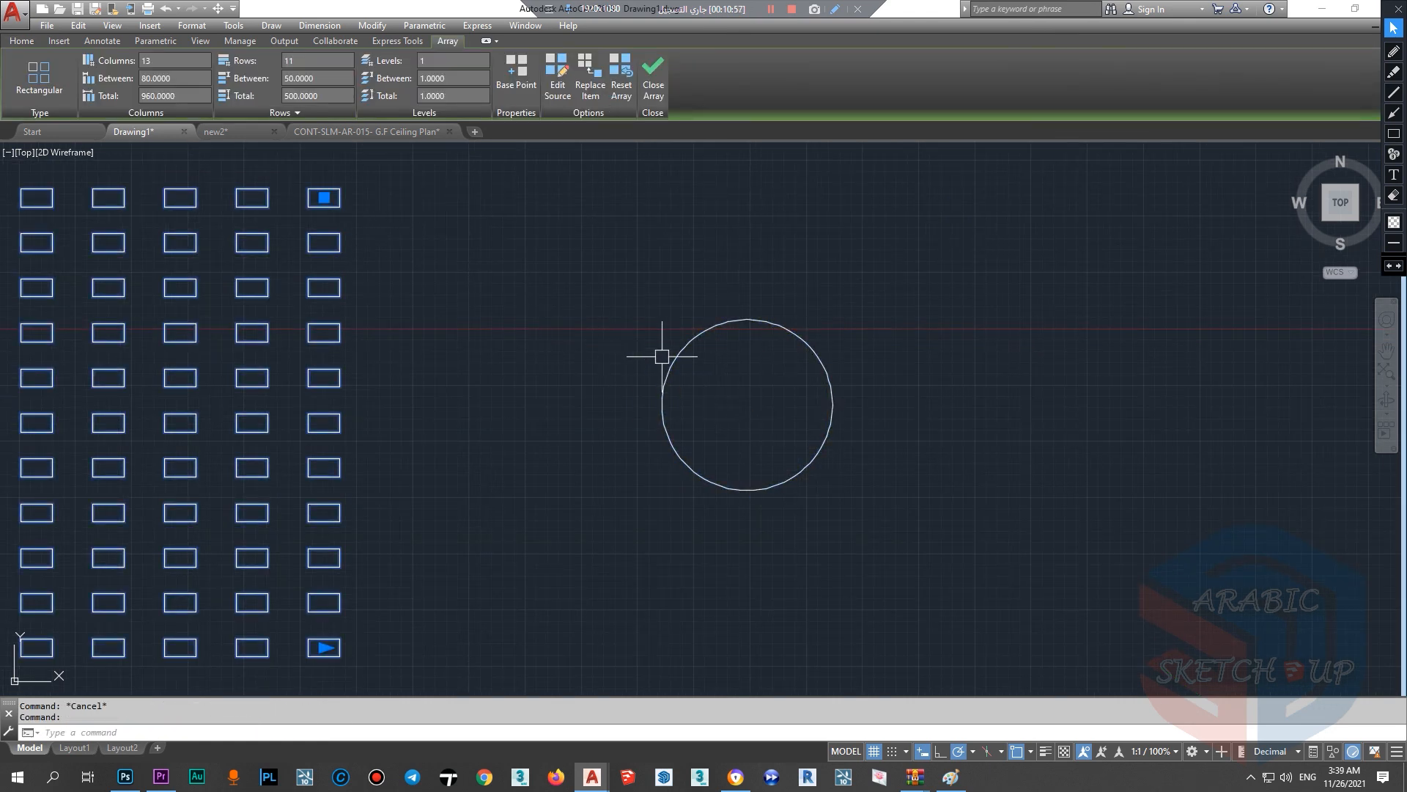
key("Escape")
Step: Draw three small circles around the large circle, the upper-left one with a radius of about 20
left_click(85, 67)
left_click(605, 336)
left_click(622, 342)
key("Return")
left_click(618, 483)
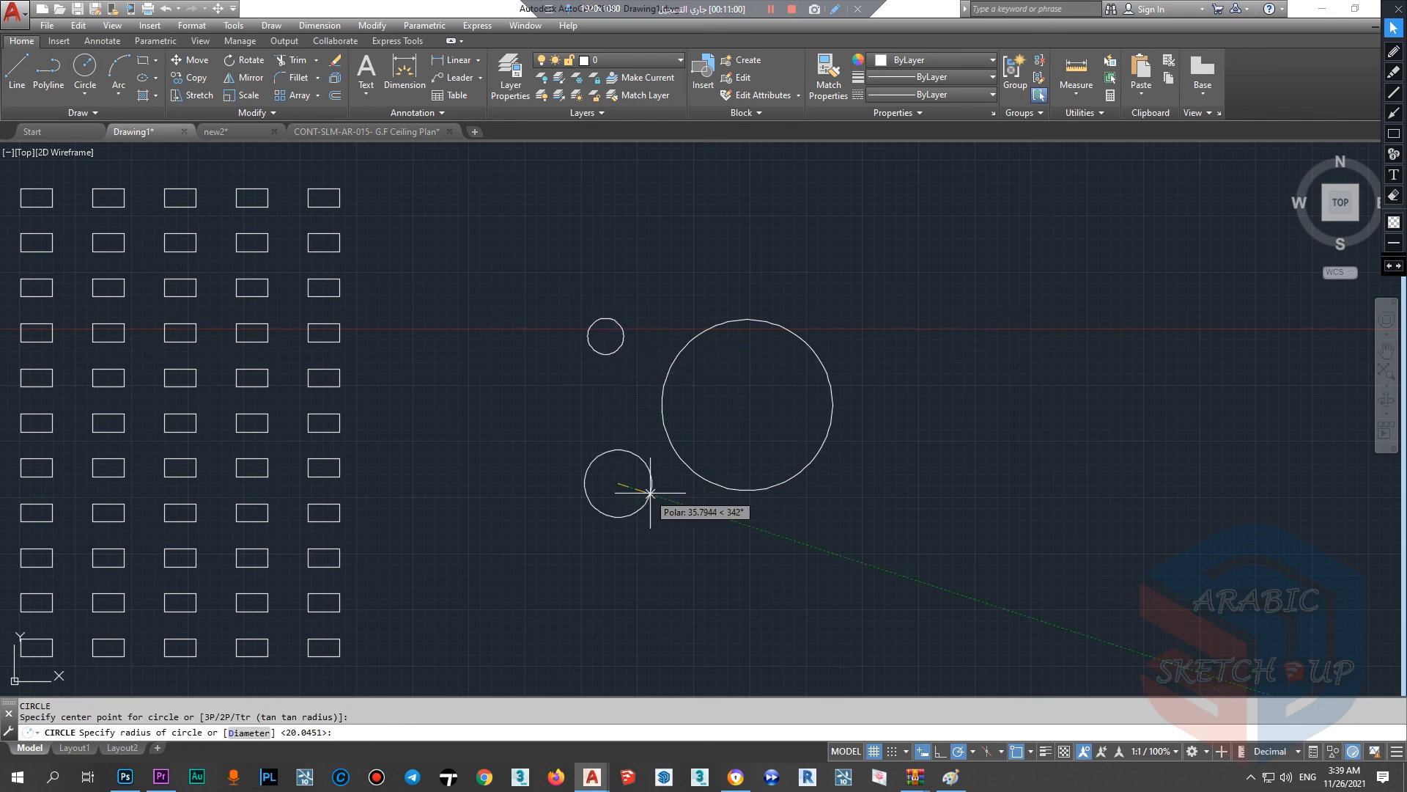
left_click(637, 489)
key("Return")
left_click(829, 531)
left_click(848, 539)
key("Escape")
Step: Combine the large circle and the three small circles into one block
left_click_drag(927, 573, 579, 302)
type("B")
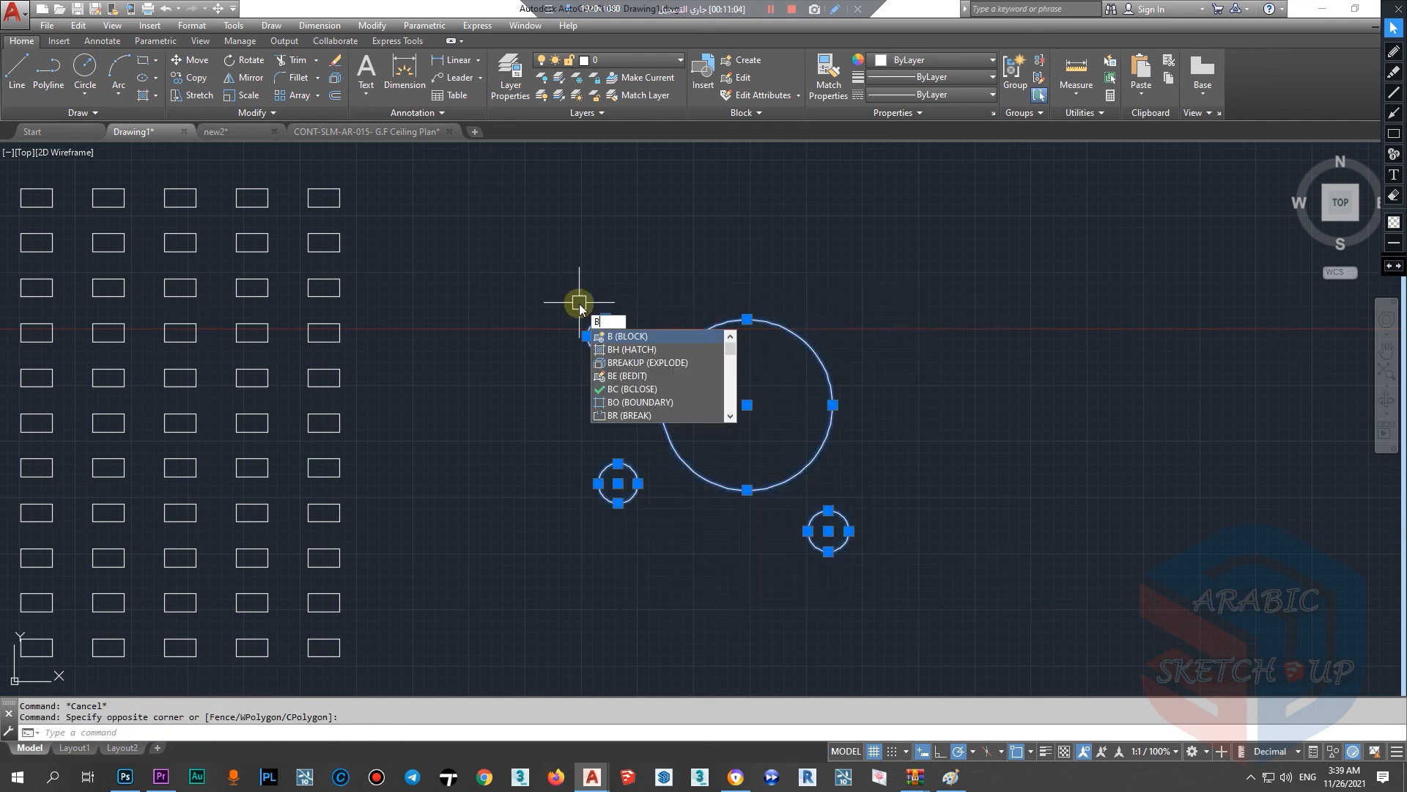
key("Return")
left_click(756, 511)
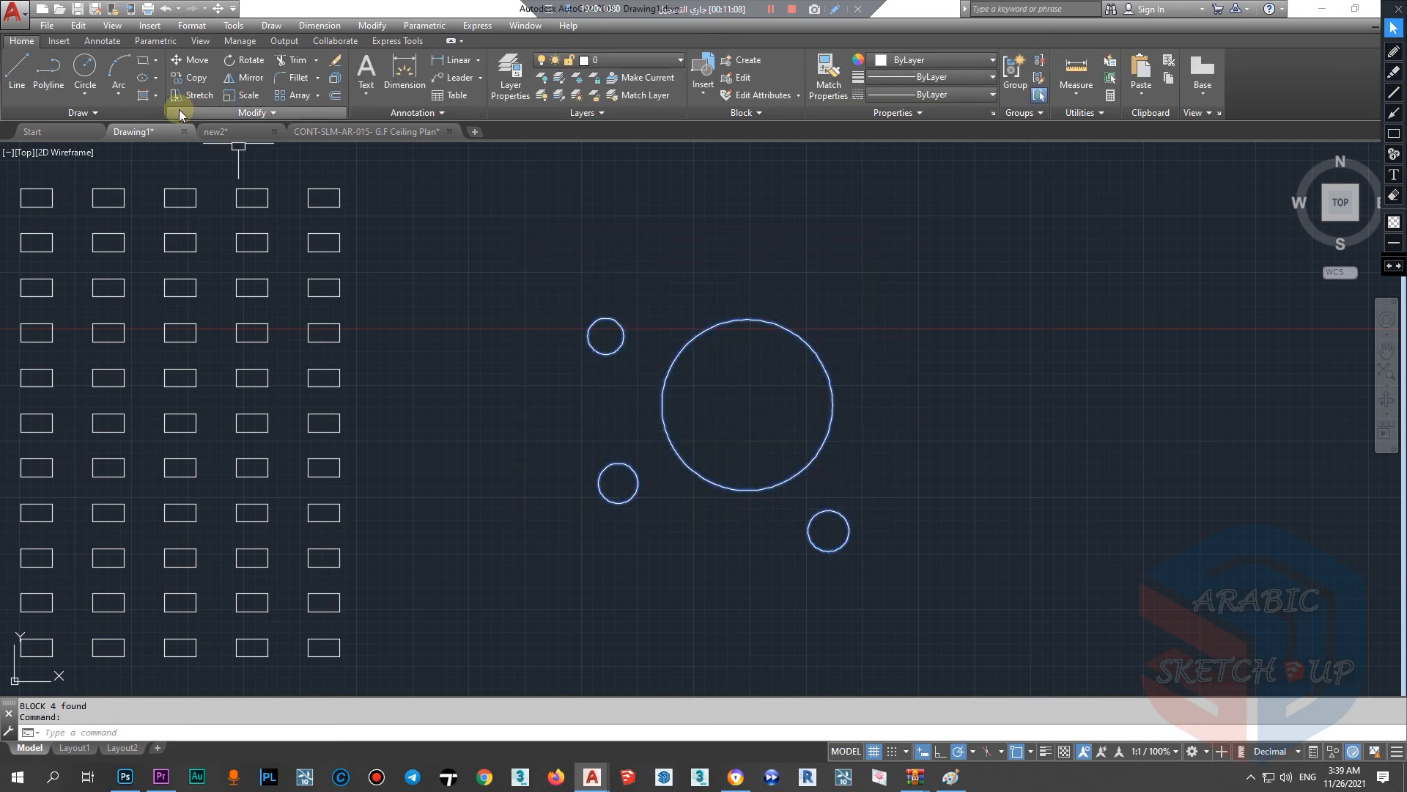
Step: Create an associative rectangular array of the circle block with 4 columns and 3 rows
left_click(300, 96)
scroll(779, 391, "down", 6)
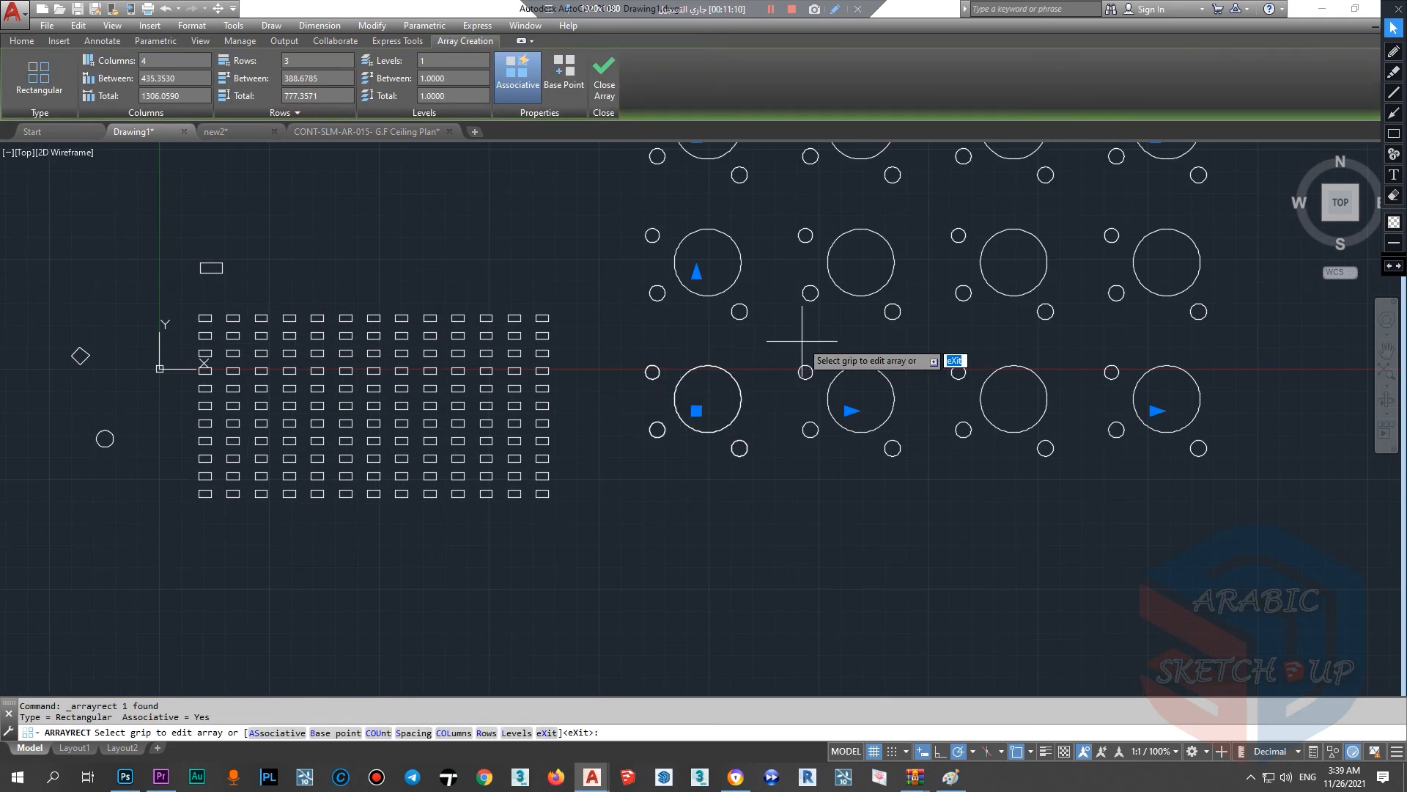
scroll(807, 300, "up", 3)
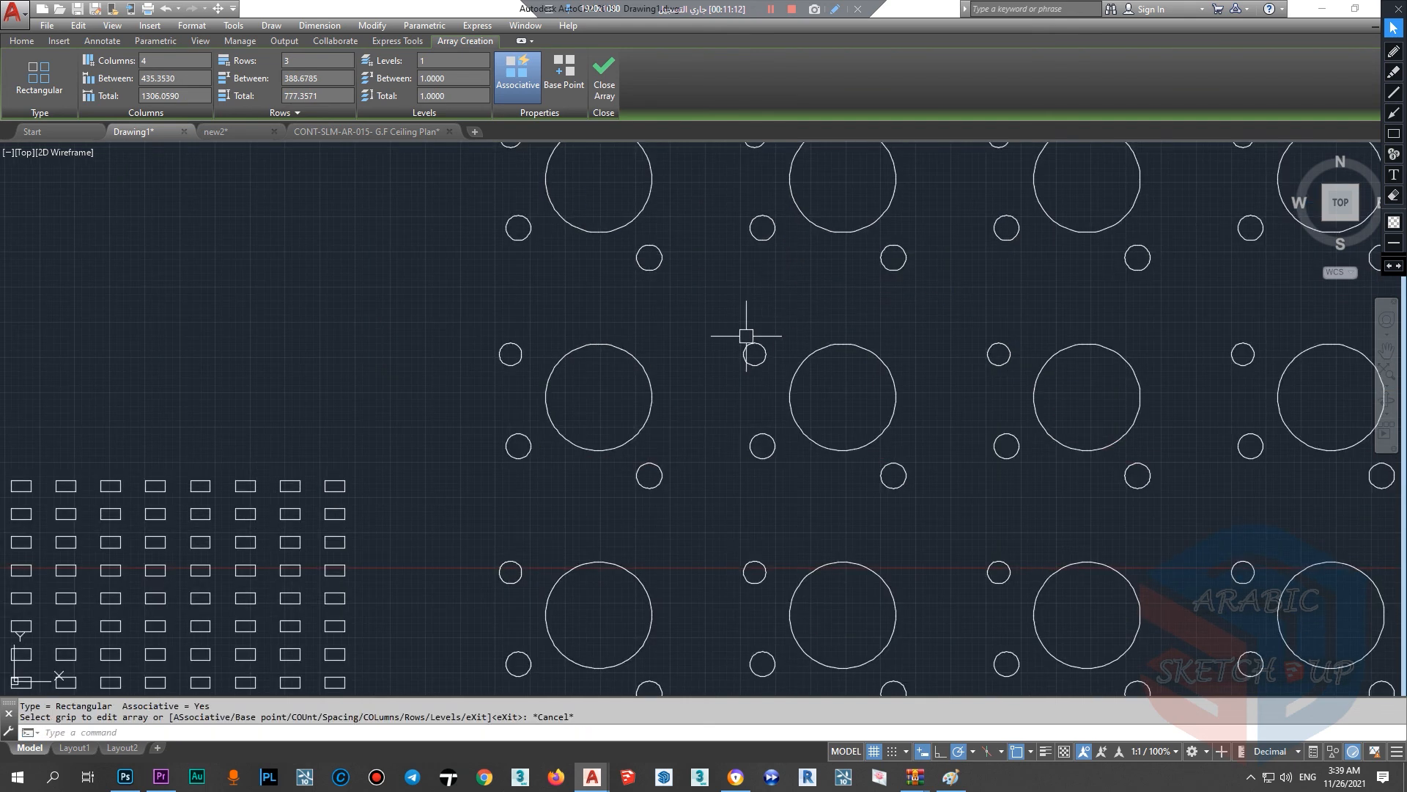
scroll(728, 324, "down", 3)
key("Escape")
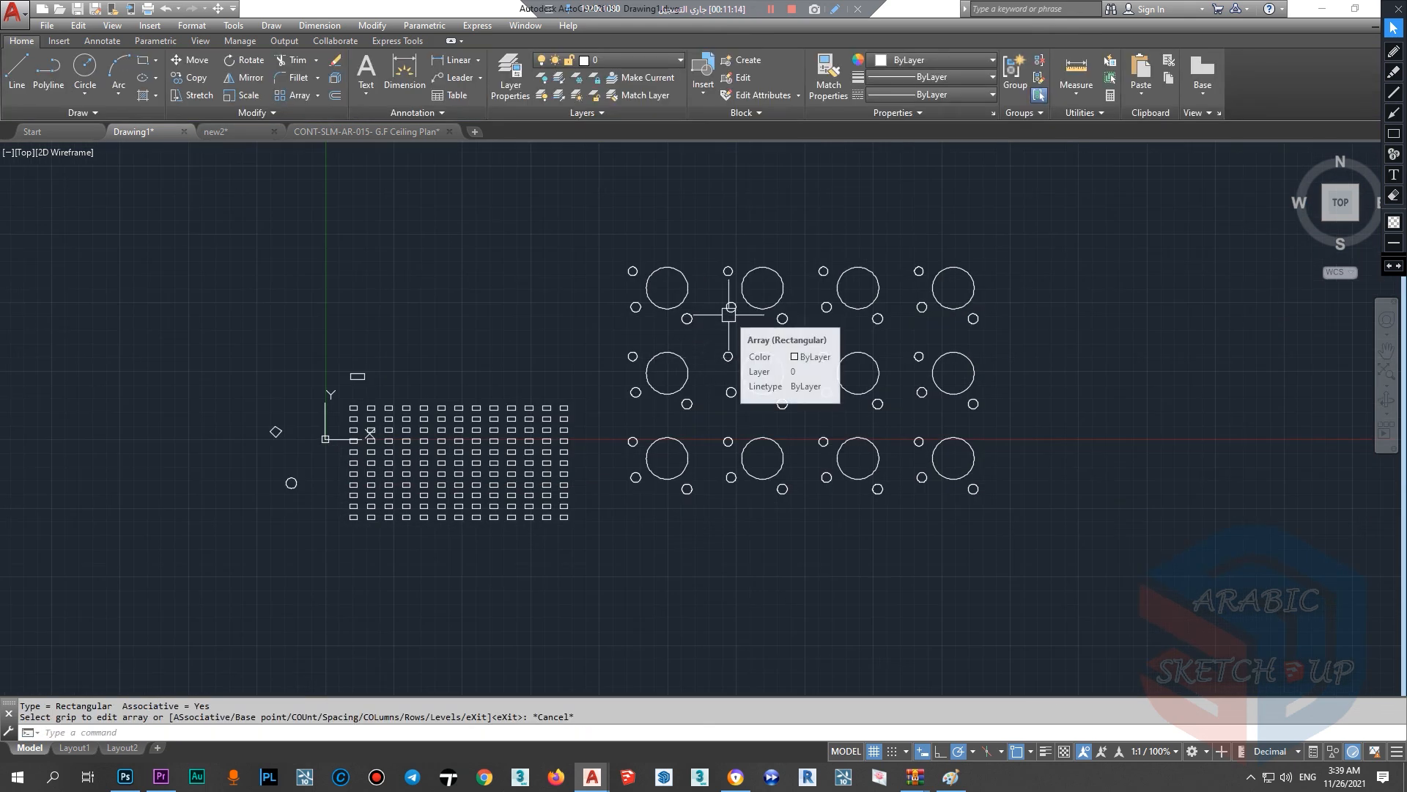